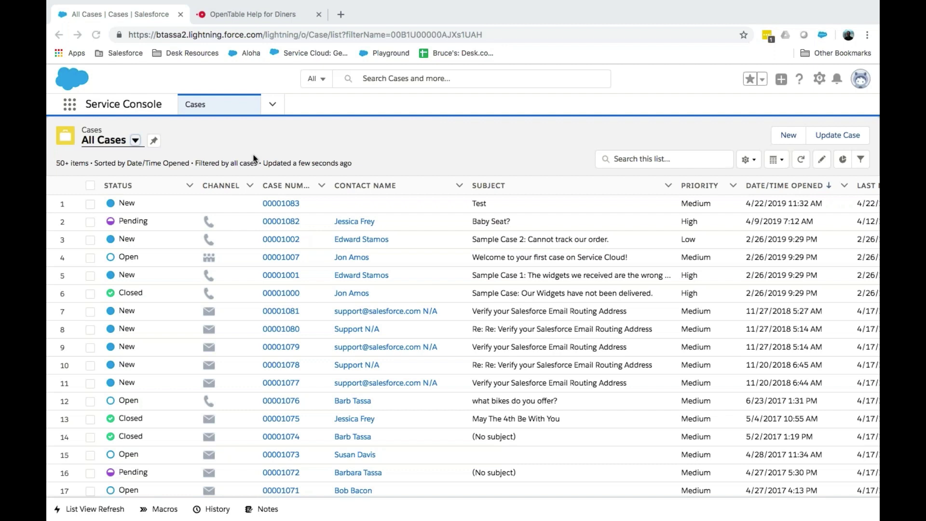
- Add the Changed At field to the All Cases list's visible fields
click(135, 140)
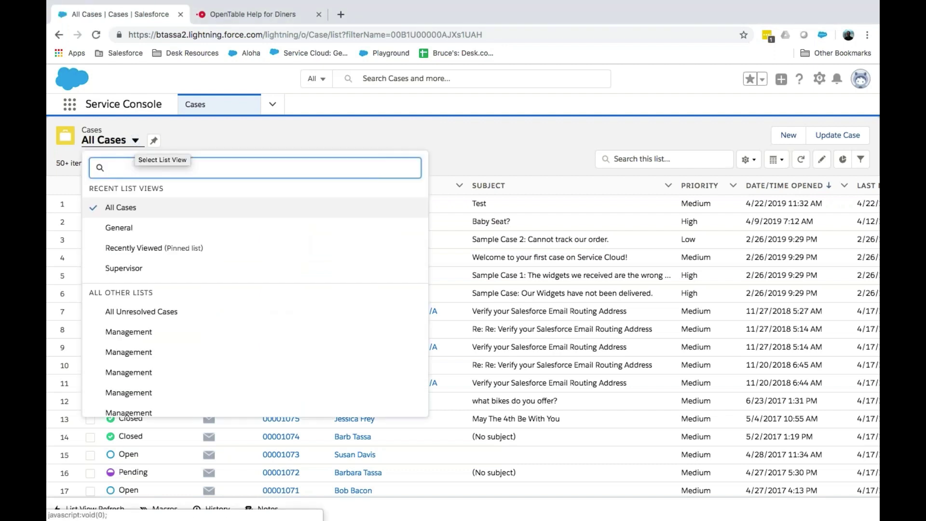
click(216, 140)
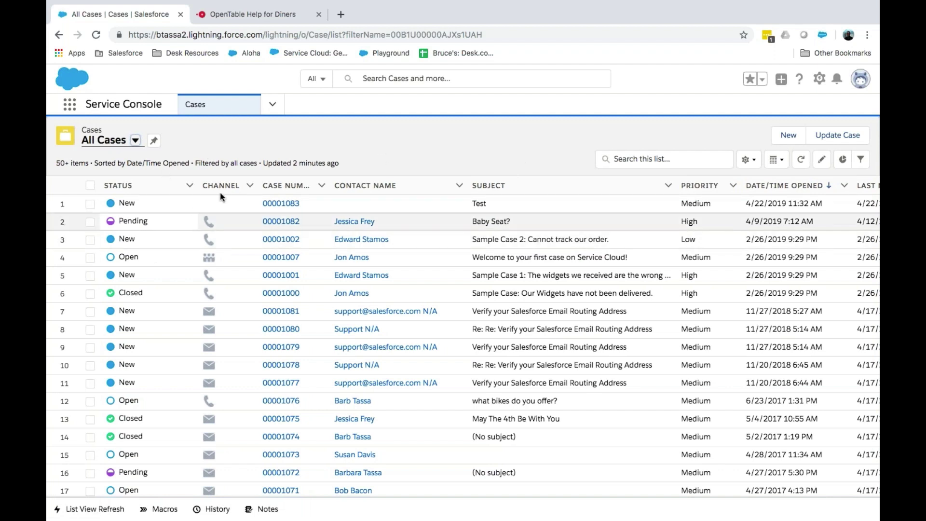
click(748, 159)
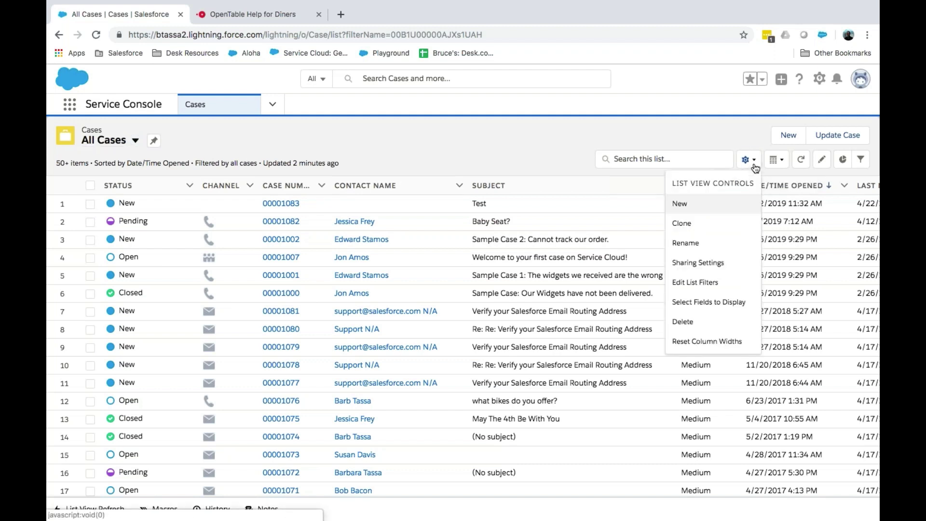
click(703, 305)
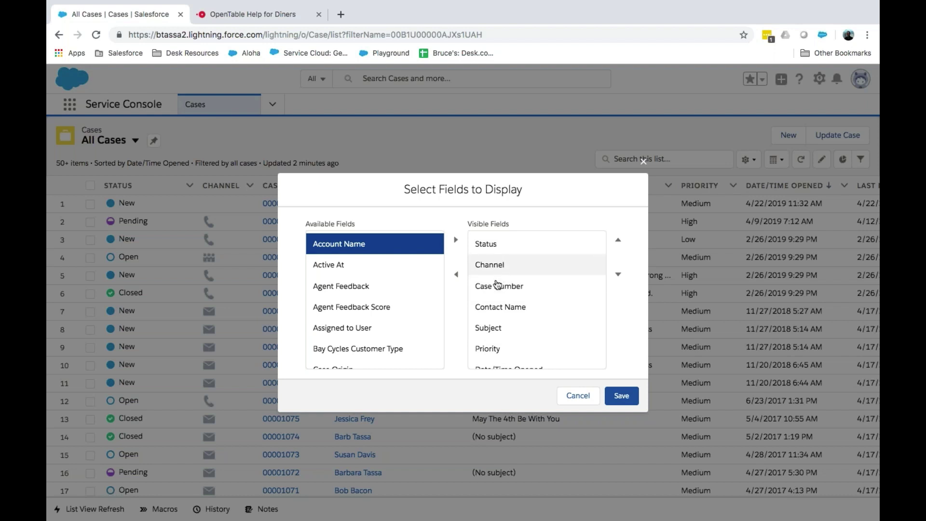
scroll(428, 316, down, 3)
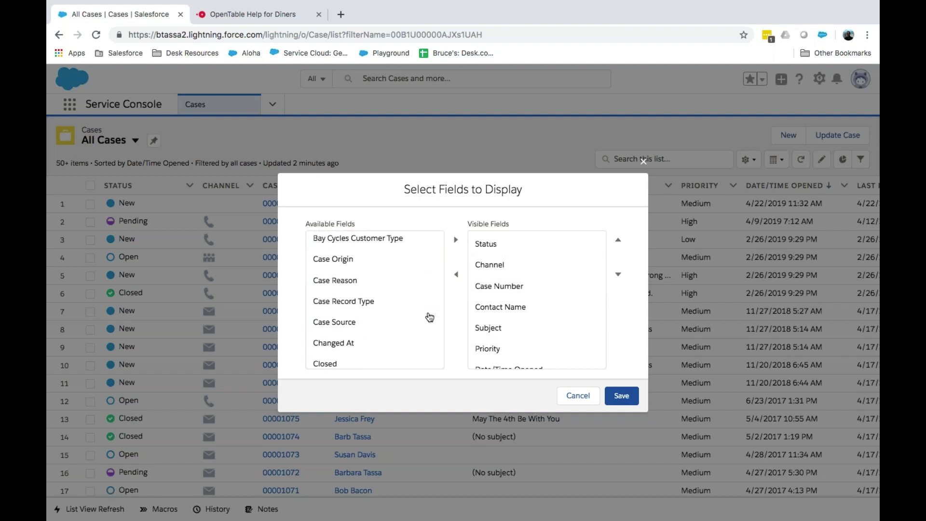
click(345, 341)
click(455, 240)
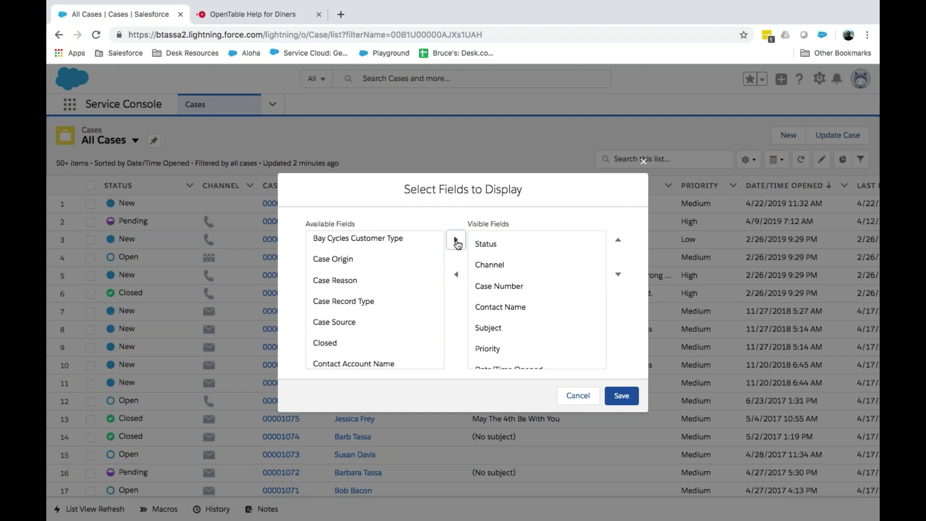
- Move Changed At below Subject and Priority after Case Number, then save the columns
scroll(535, 327, down, 2)
click(499, 356)
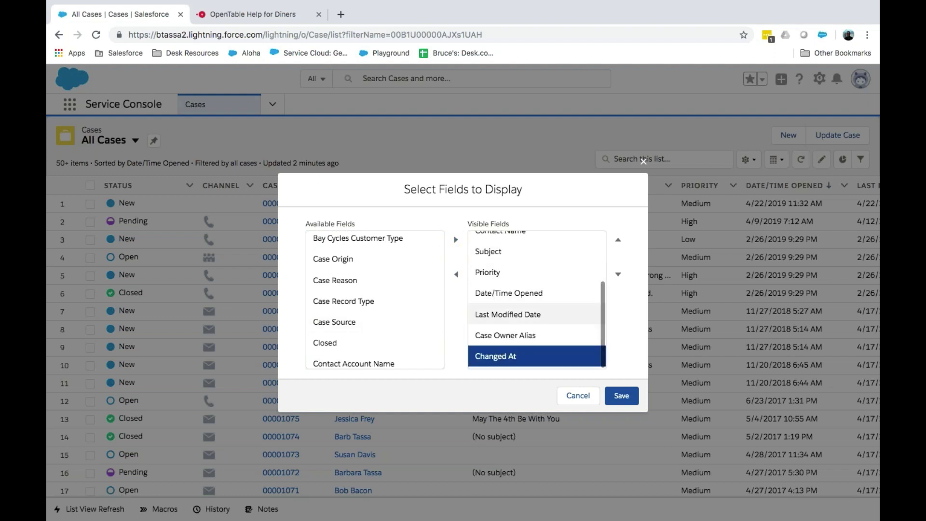
click(616, 247)
click(616, 247)
click(616, 247)
click(616, 247)
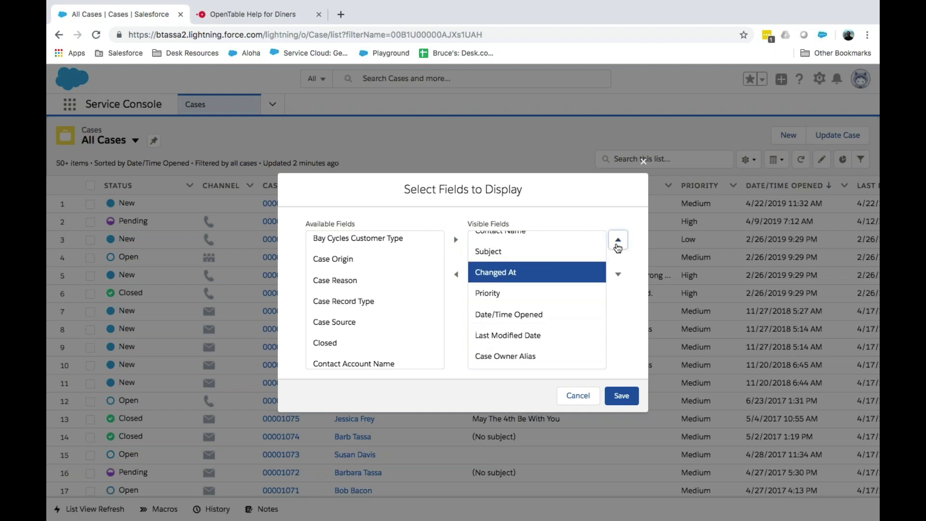
click(506, 293)
click(618, 241)
click(617, 242)
click(617, 241)
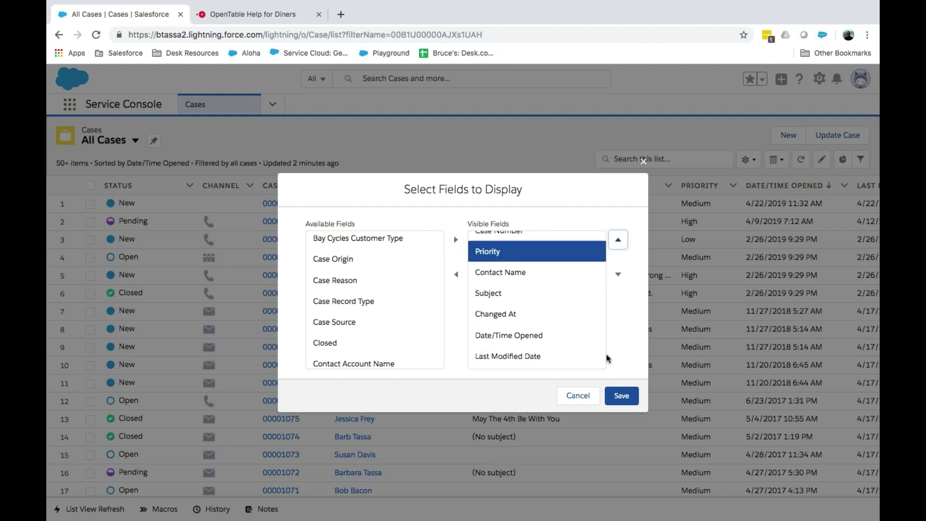
click(623, 396)
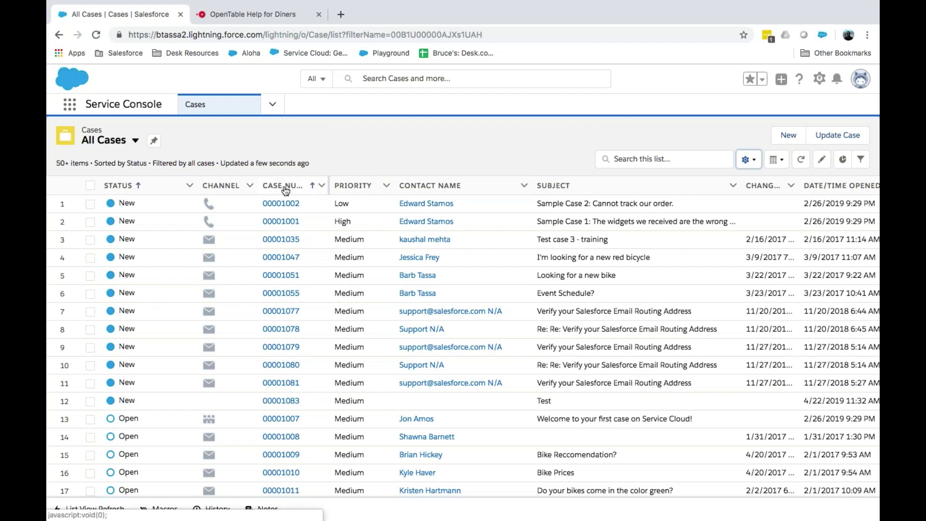
- Open cases 00001047, 00001051 and 00001078 in their own tabs, then show 00001047
click(282, 257)
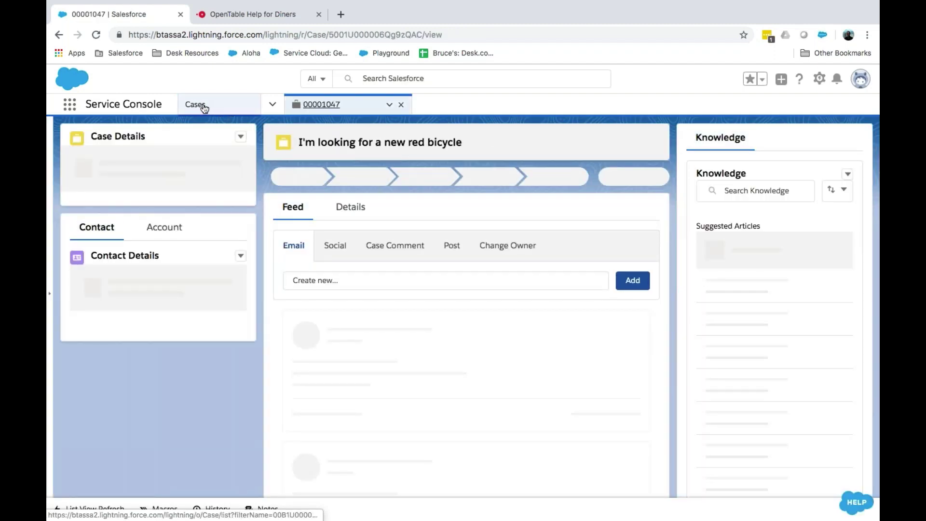
click(203, 107)
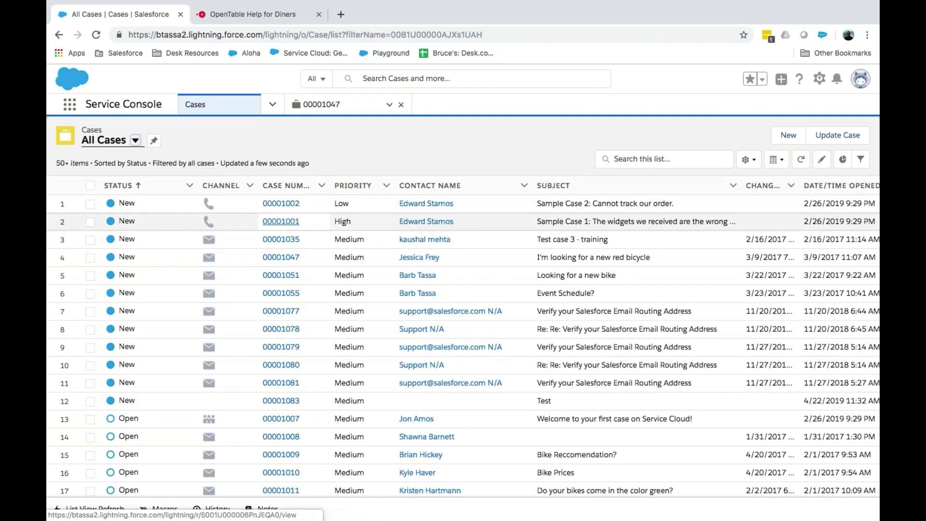
click(281, 275)
click(201, 104)
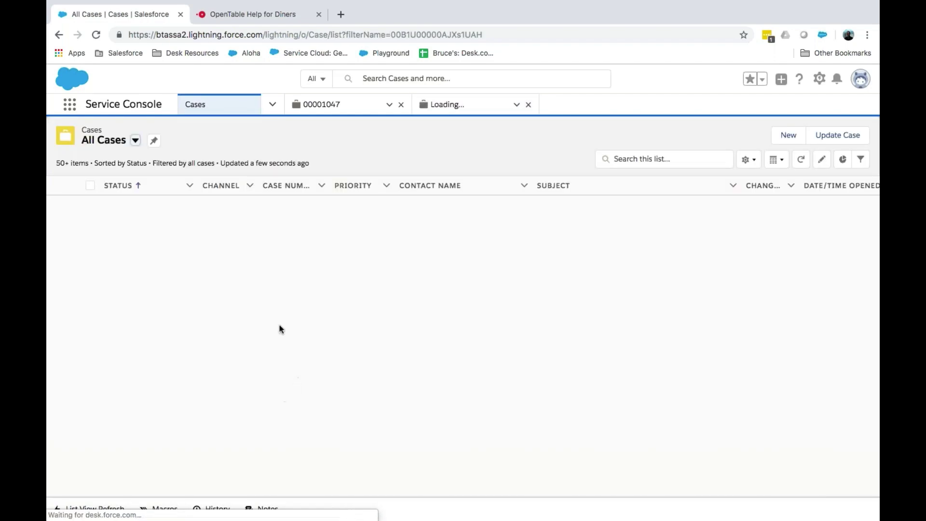
click(280, 330)
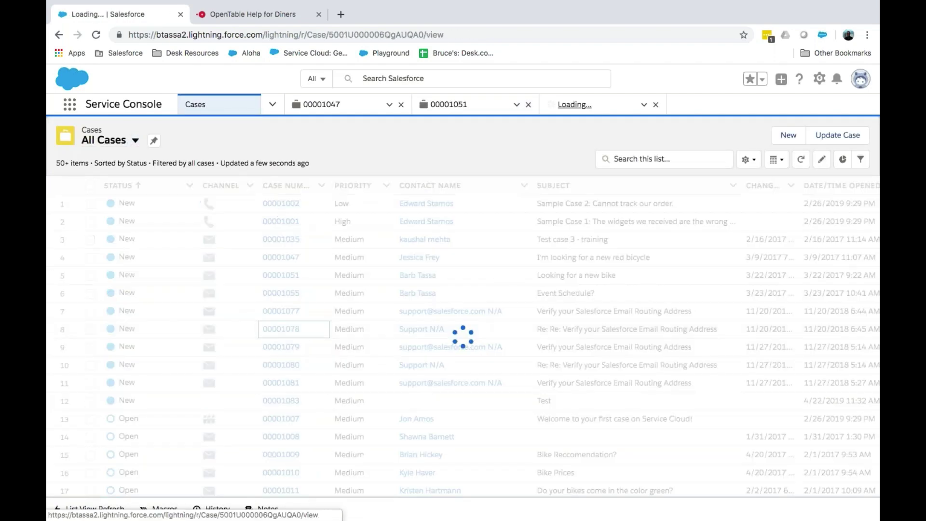
click(362, 108)
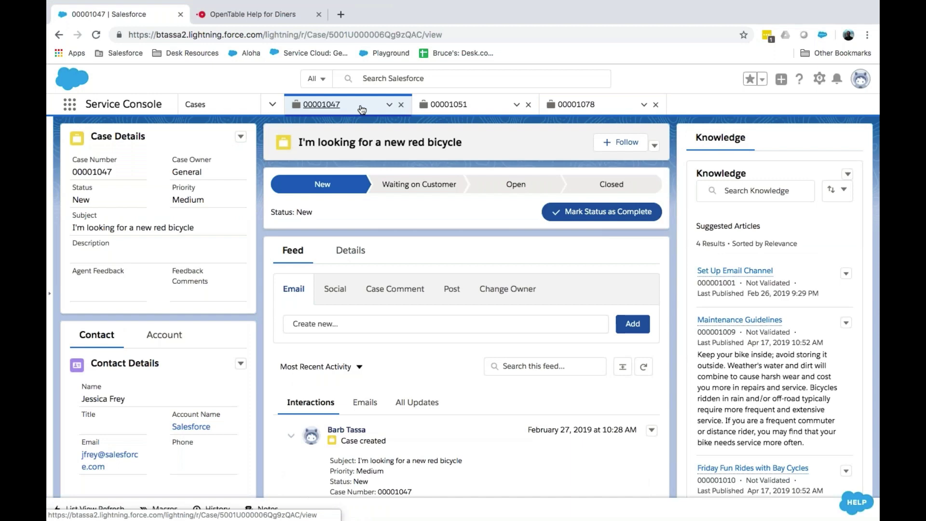
click(388, 105)
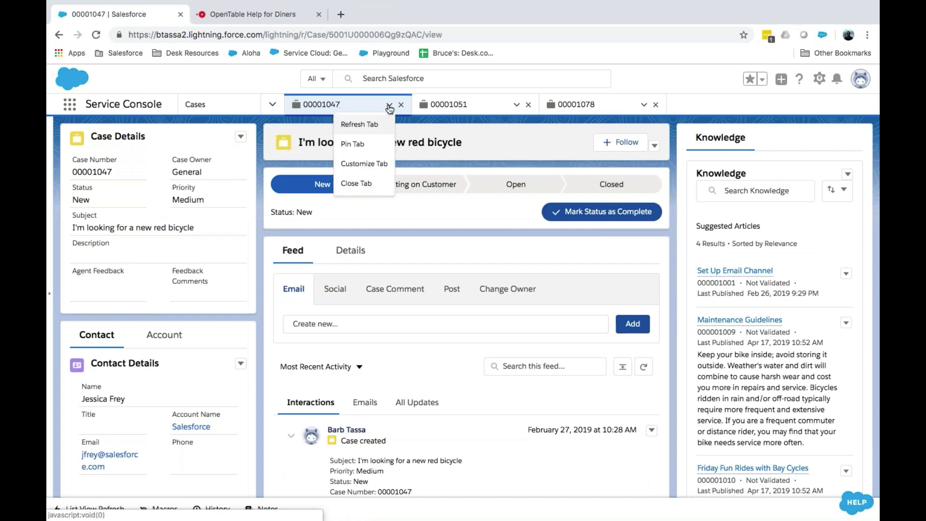
click(365, 144)
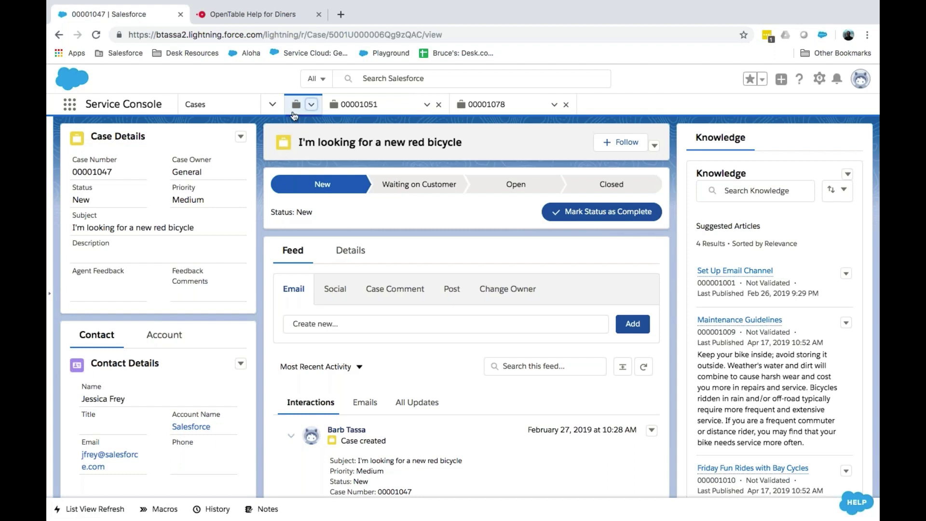
click(311, 105)
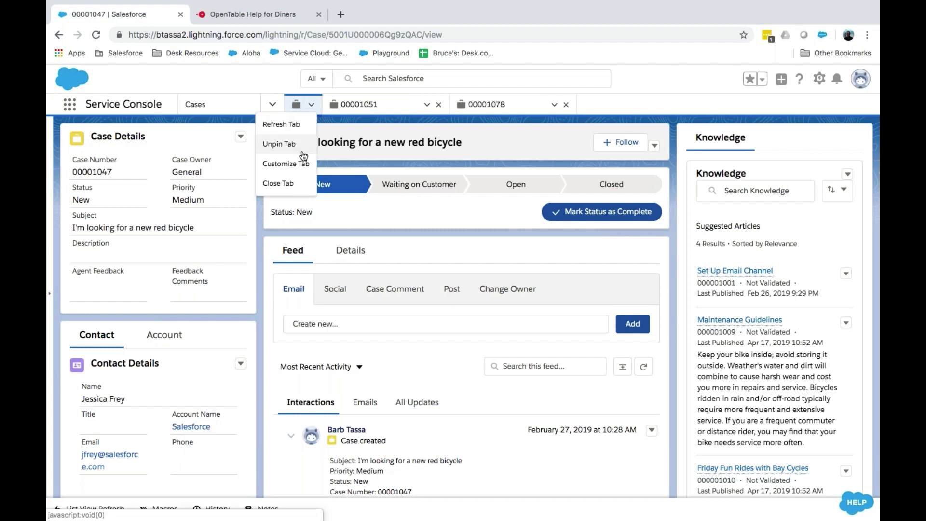
click(290, 144)
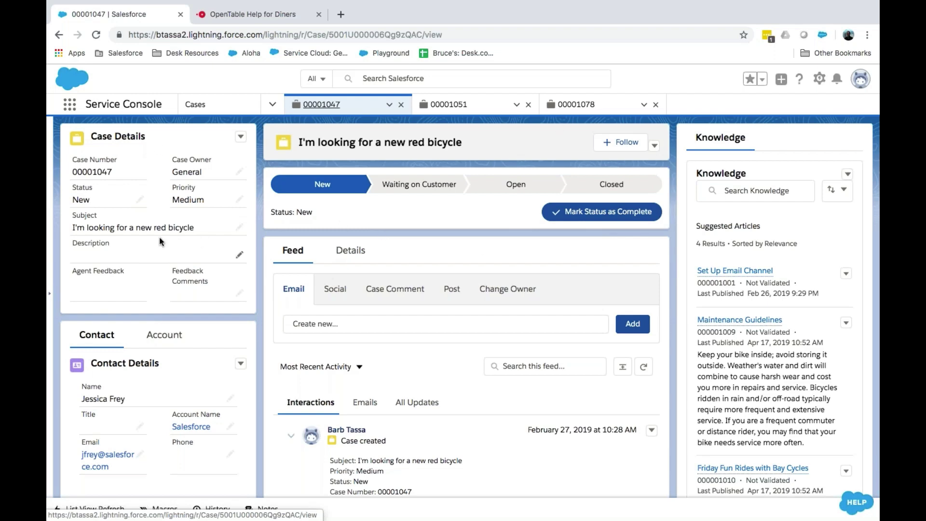
scroll(159, 236, down, 3)
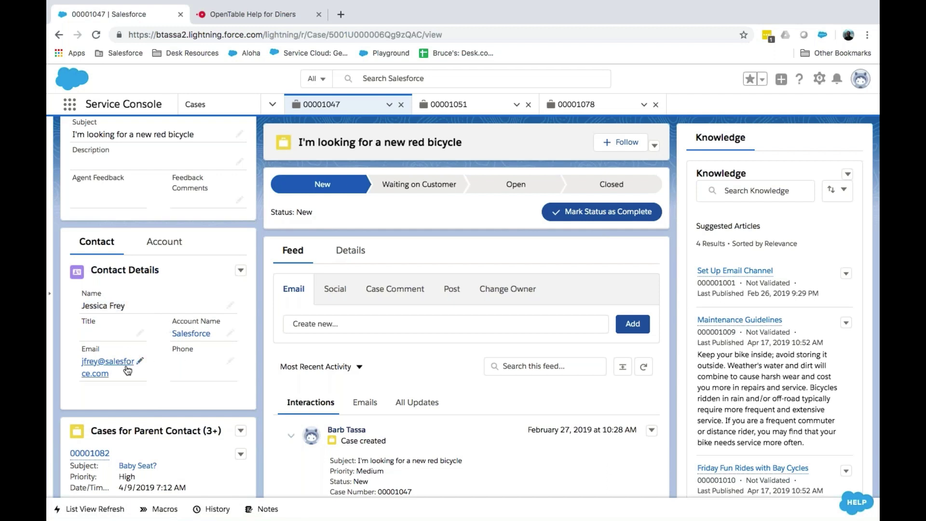
click(166, 250)
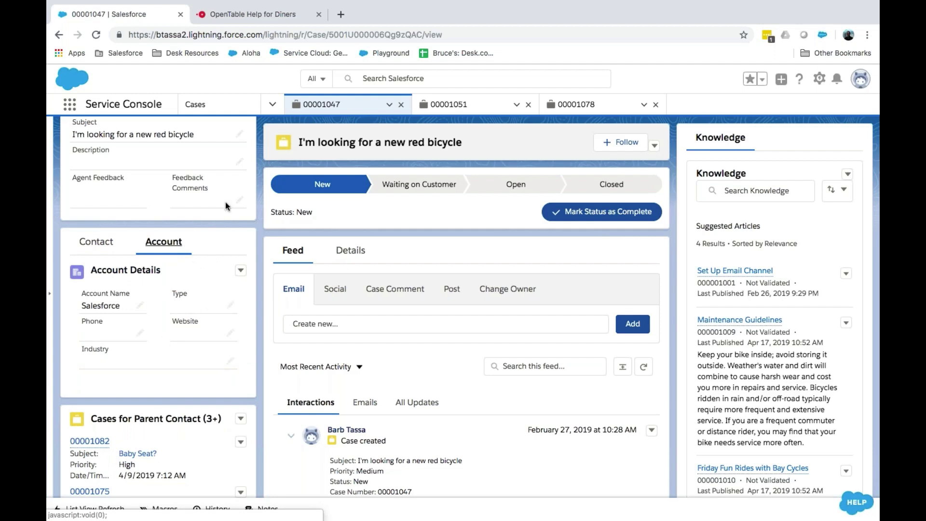
click(100, 248)
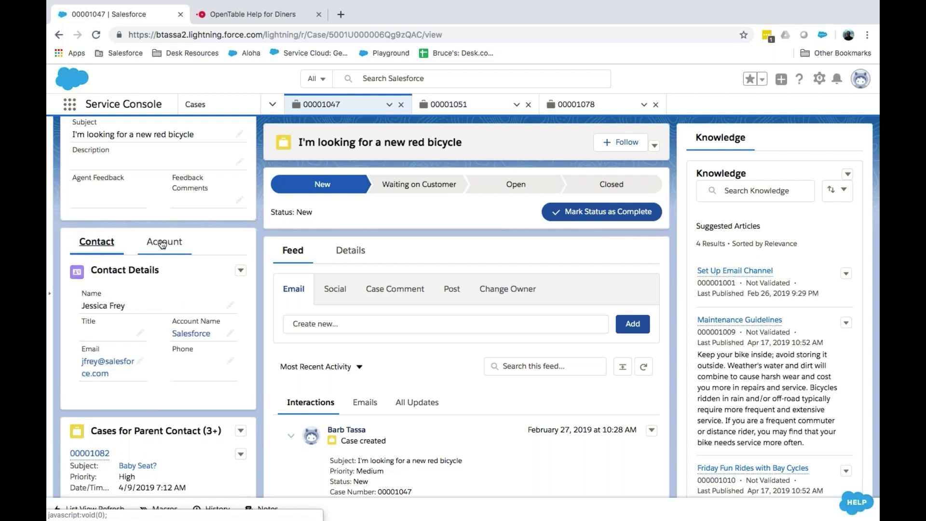
click(161, 242)
click(115, 243)
scroll(178, 284, down, 3)
scroll(177, 284, down, 2)
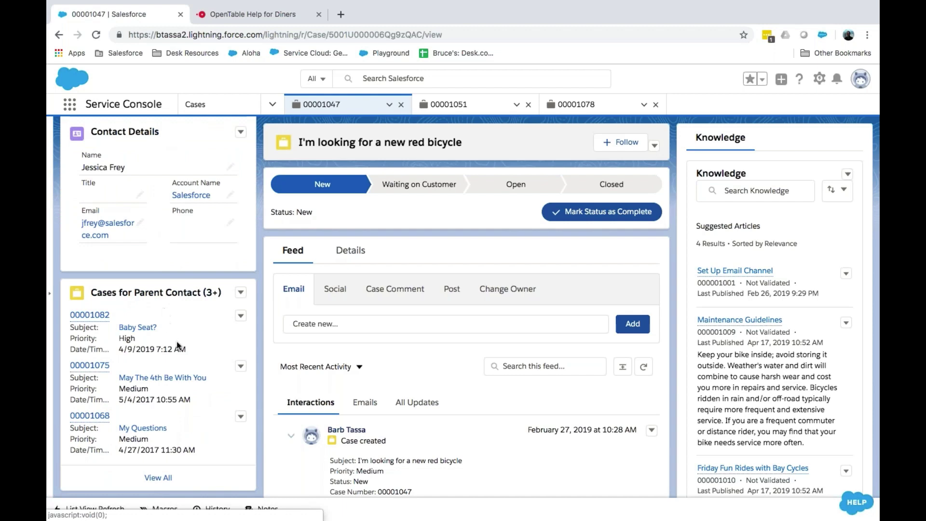
scroll(167, 290, up, 1)
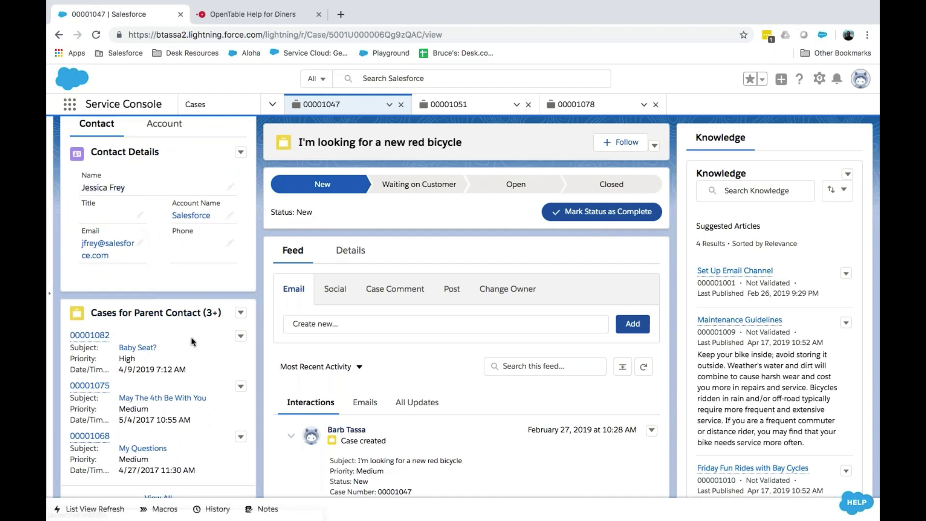
scroll(191, 336, down, 1)
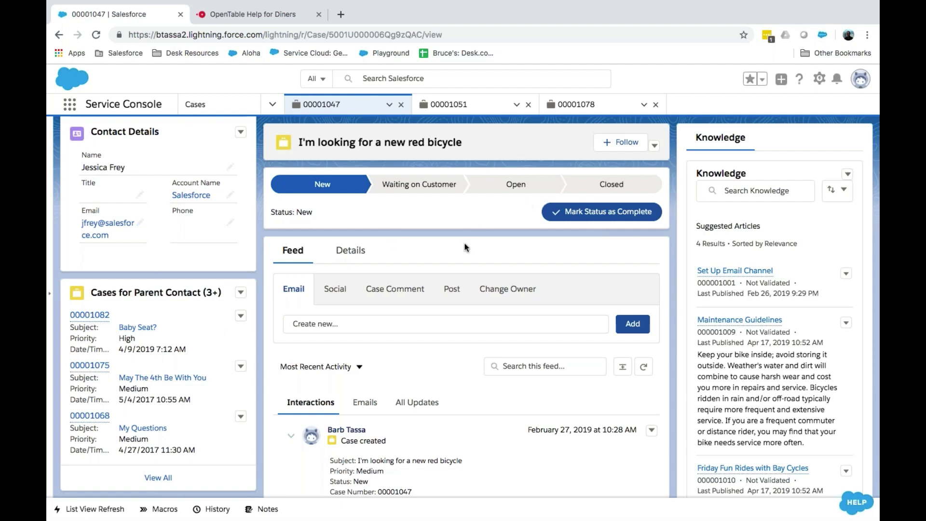
scroll(463, 248, down, 2)
scroll(424, 243, up, 2)
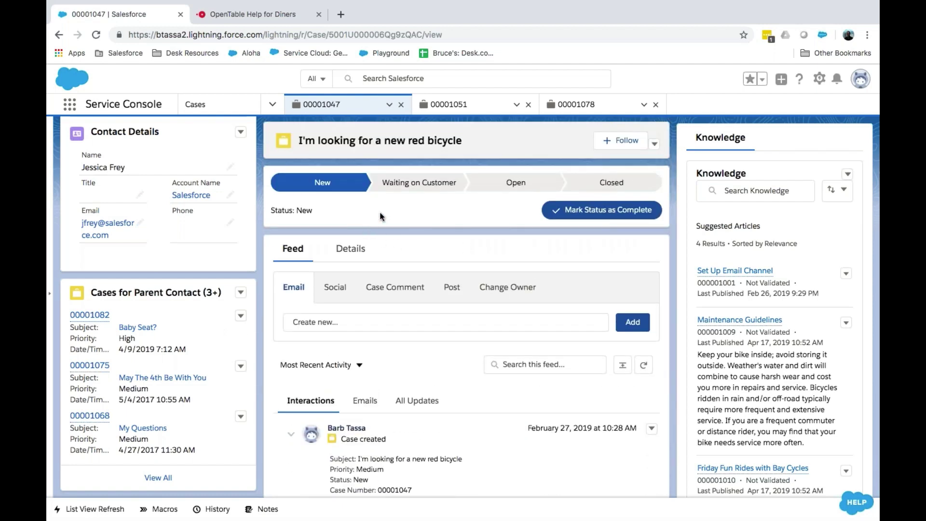
click(408, 182)
click(408, 183)
scroll(268, 305, down, 2)
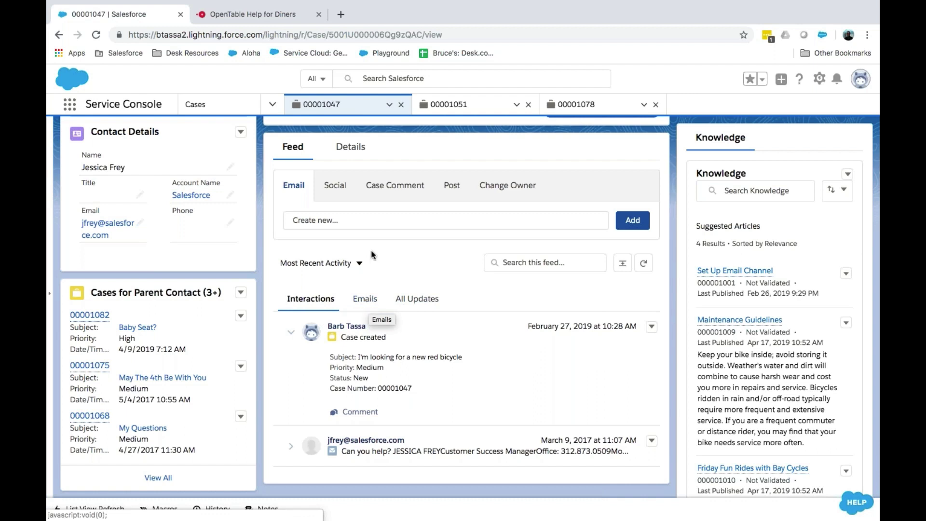
- Switch the case feed to the Post composer and start an empty update
click(452, 189)
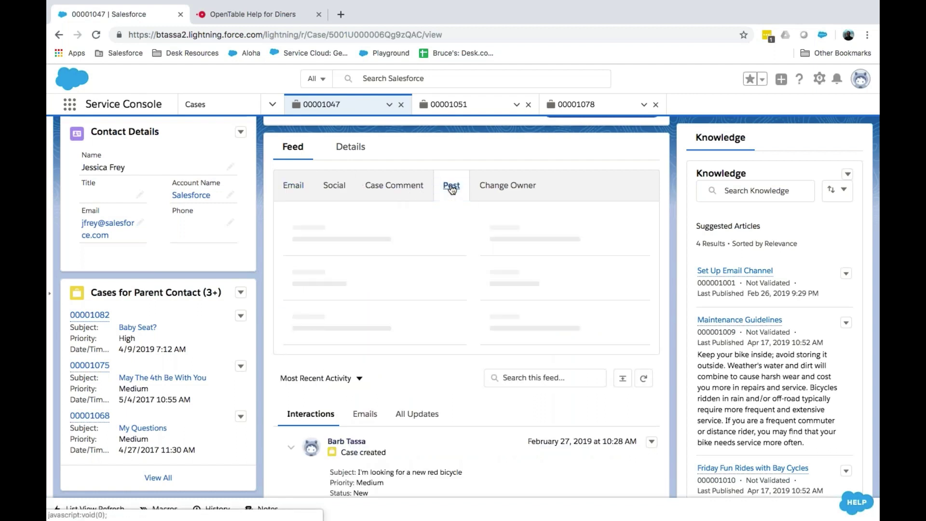
click(335, 224)
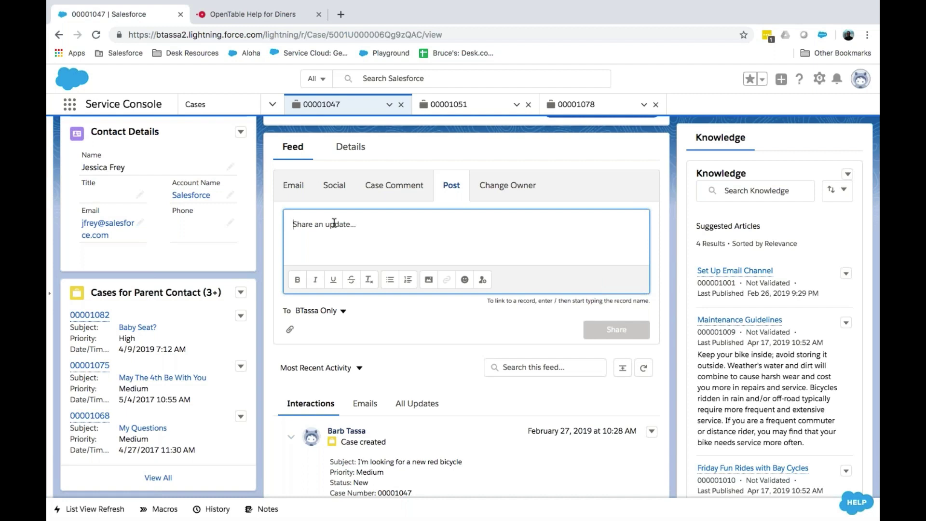
text(Hi)
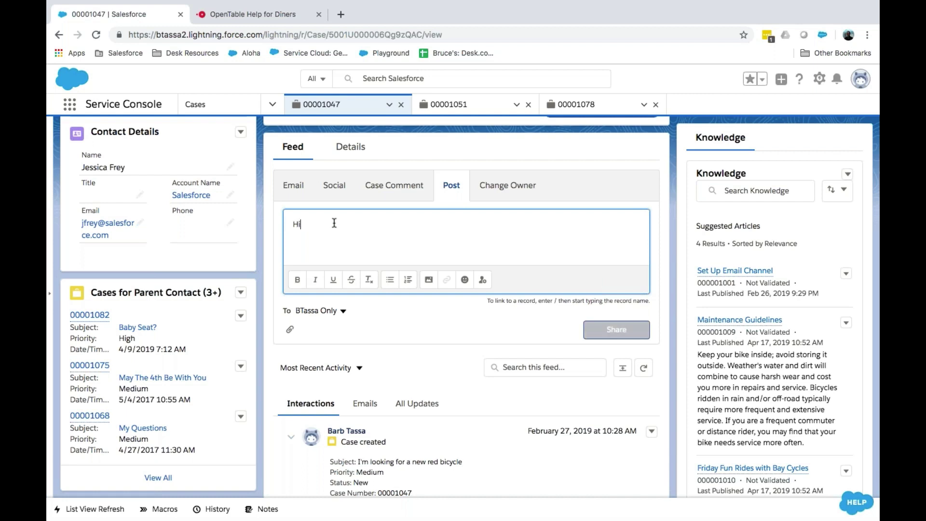
text( @bar)
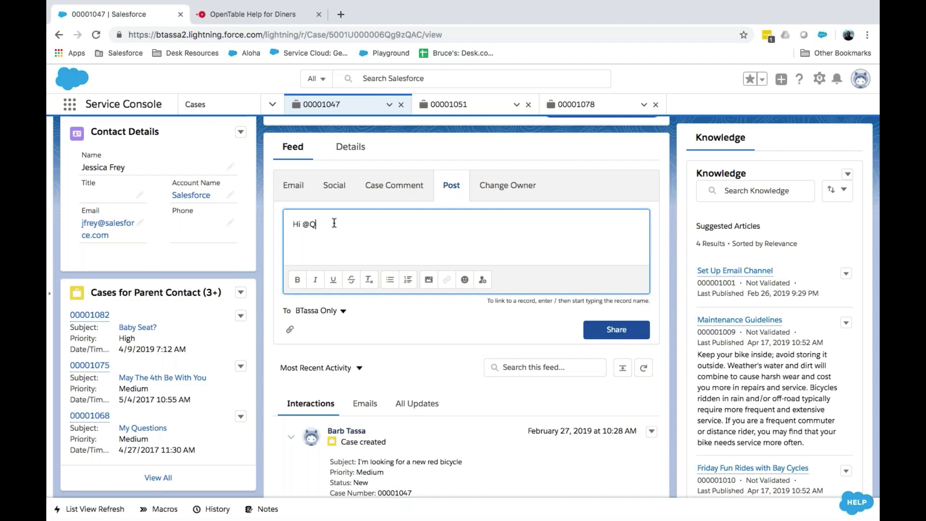
text(b)
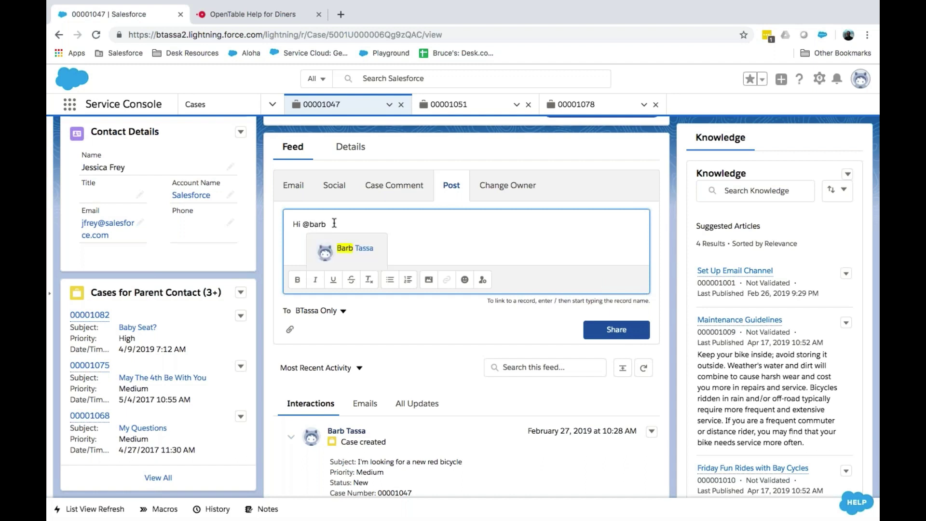
click(348, 248)
text(:)
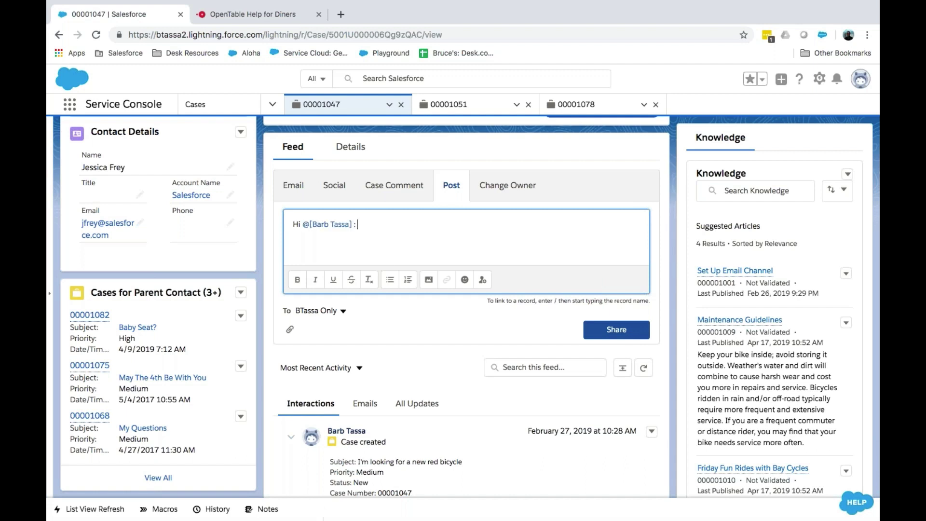
text( Can you please look into....)
click(593, 332)
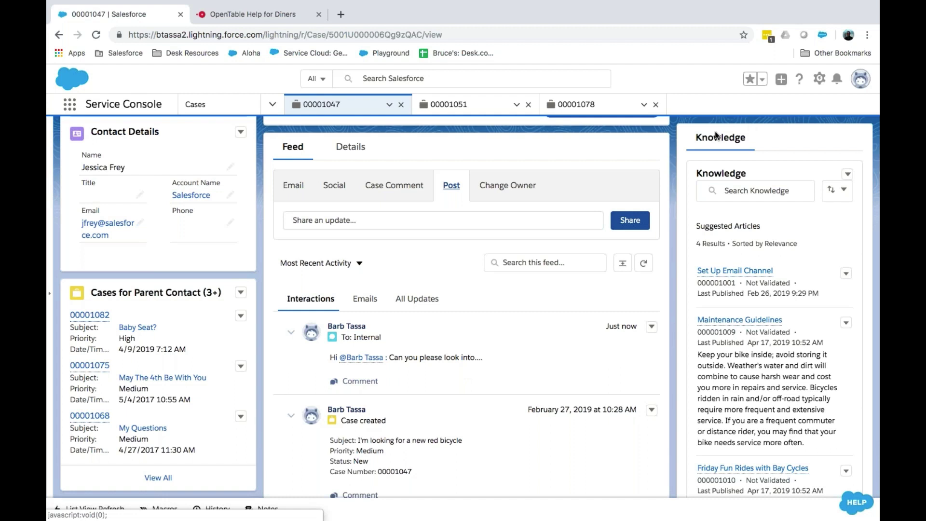
scroll(377, 337, down, 1)
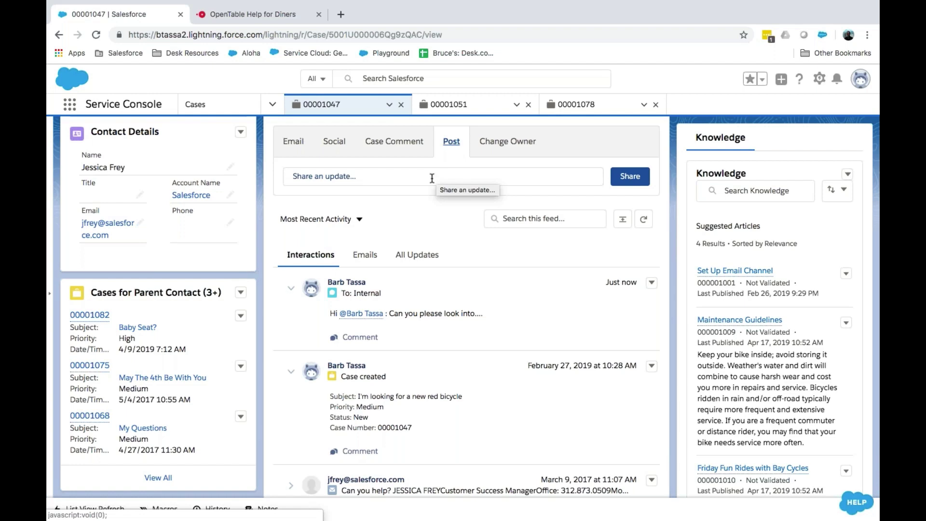
scroll(401, 209, up, 3)
- Show case 00001047's Details and scroll through its fields, ending back at the top
click(350, 192)
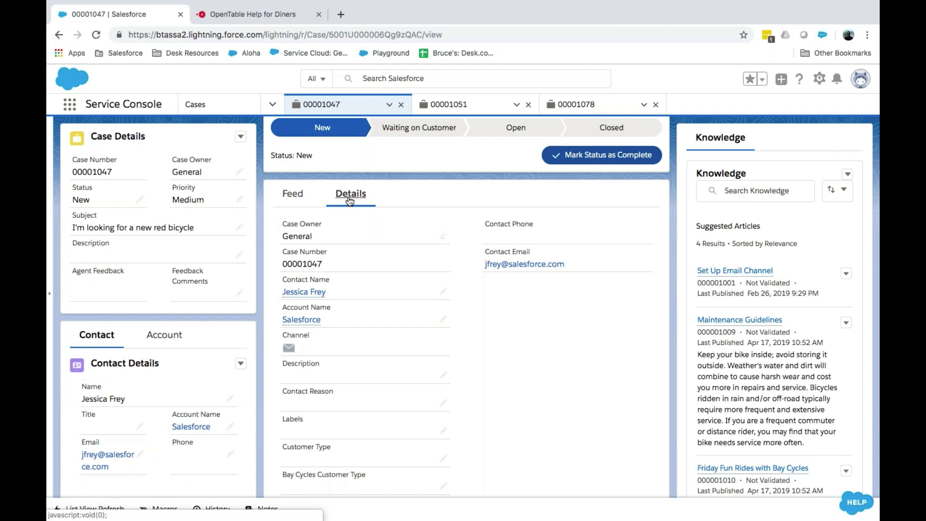
scroll(355, 215, down, 2)
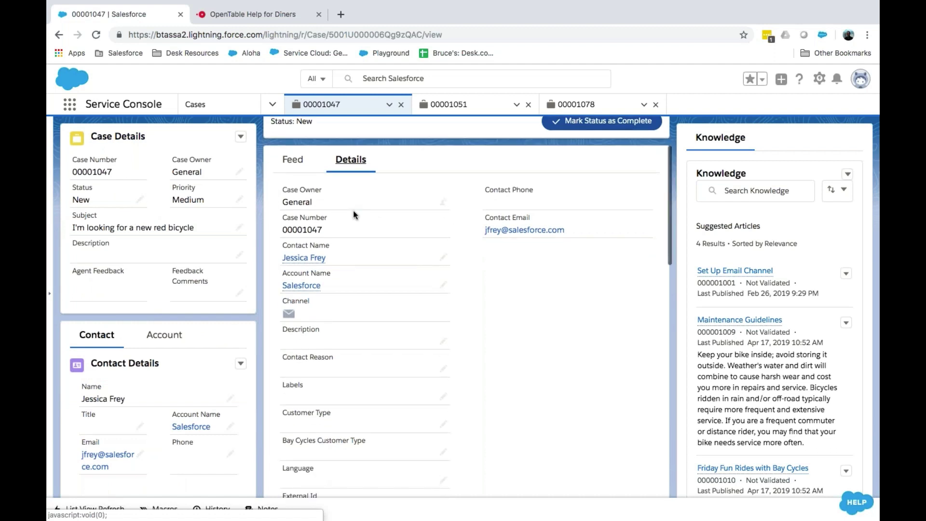
scroll(353, 214, down, 1)
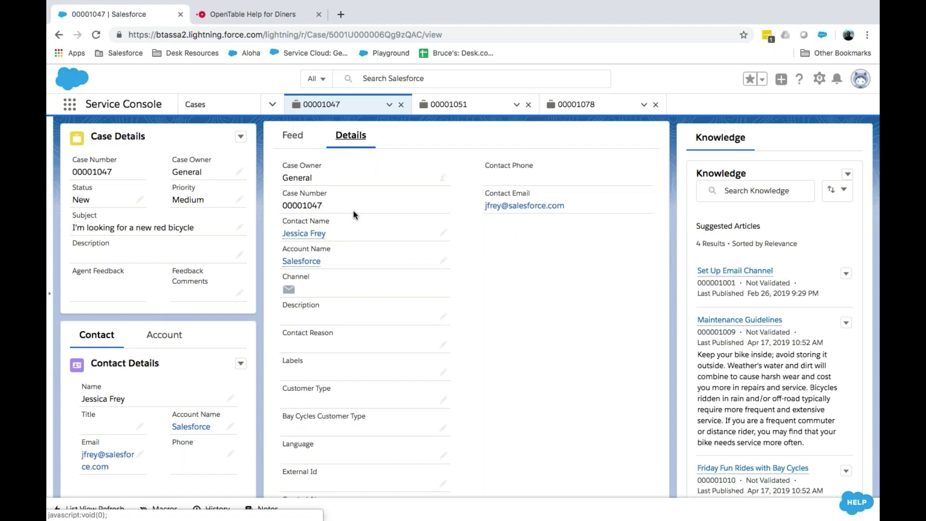
scroll(353, 214, down, 8)
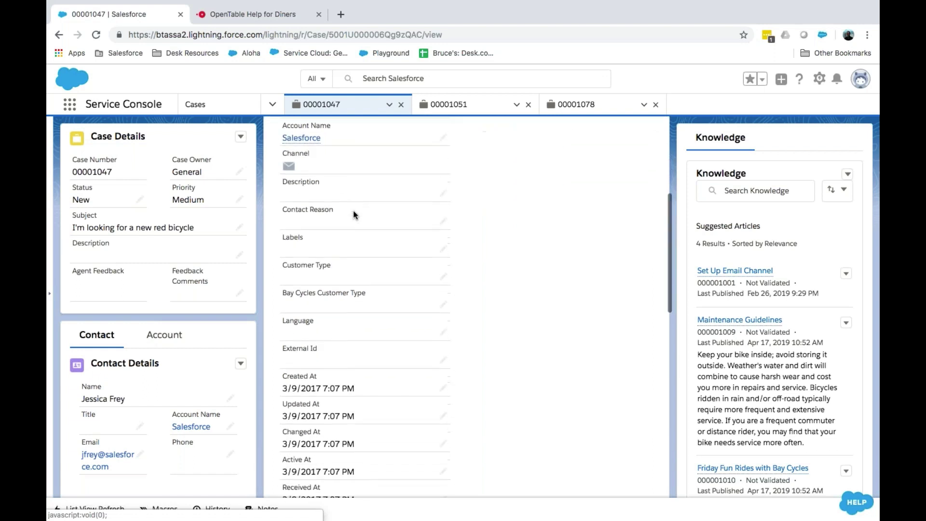
scroll(354, 212, down, 7)
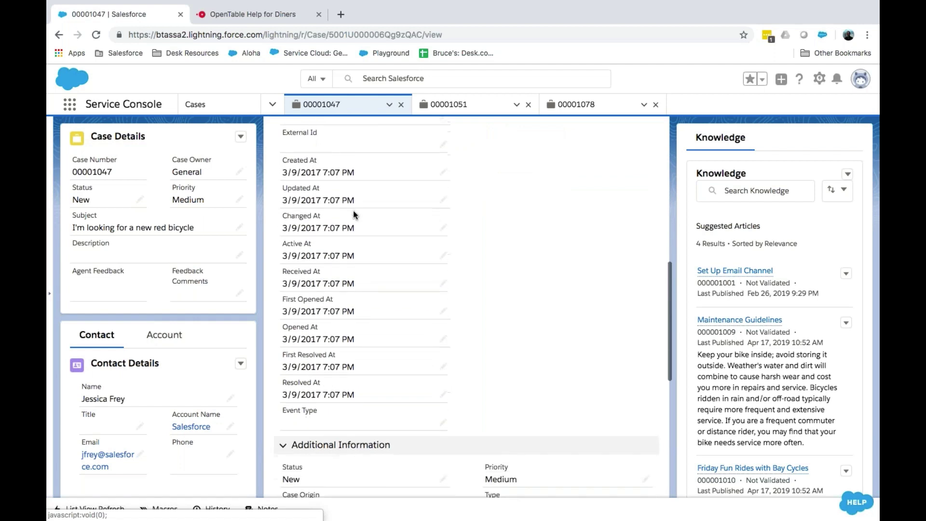
scroll(353, 212, down, 7)
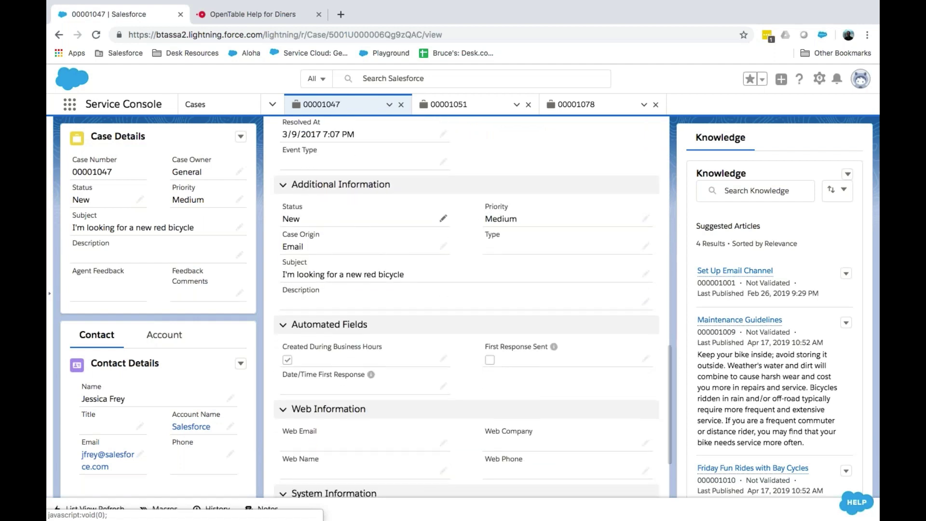
scroll(466, 302, up, 14)
scroll(352, 259, up, 12)
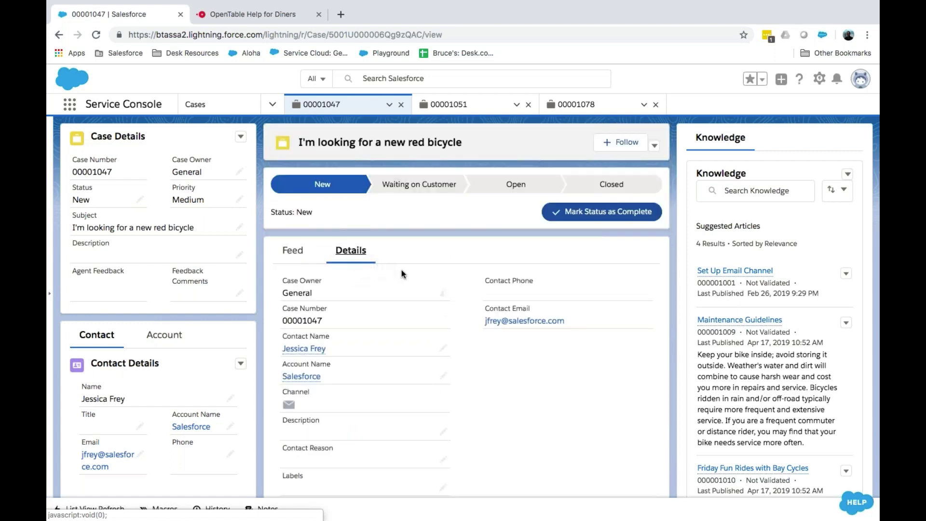
scroll(381, 296, down, 1)
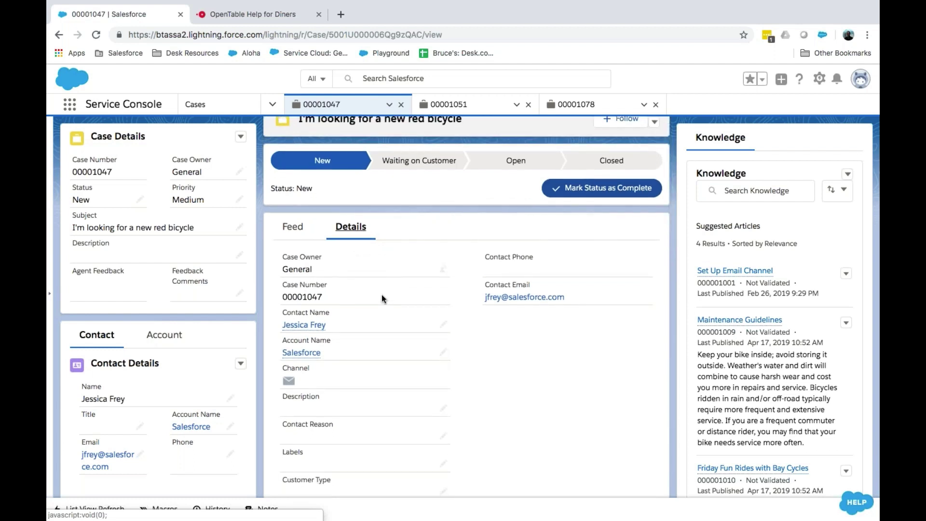
scroll(381, 298, up, 1)
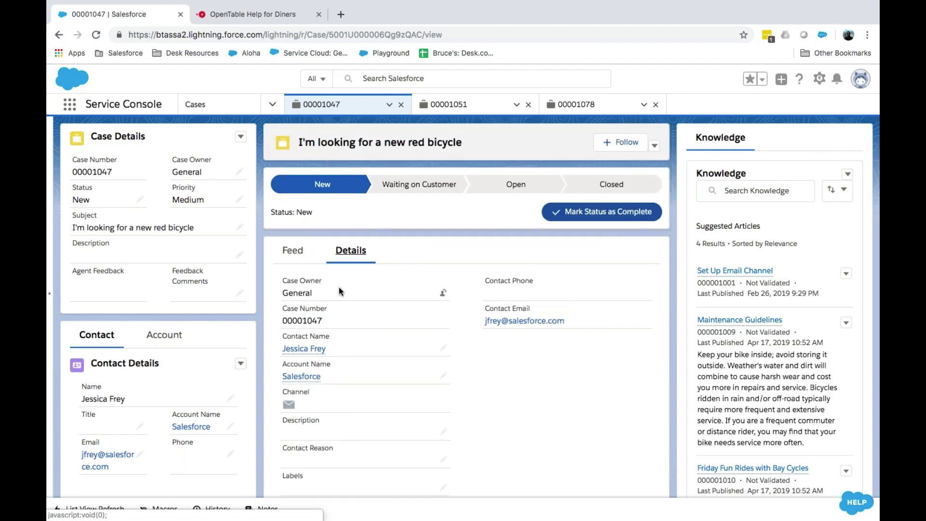
- Return to the Feed and scroll down to the email reply's body and bottom toolbar
click(294, 252)
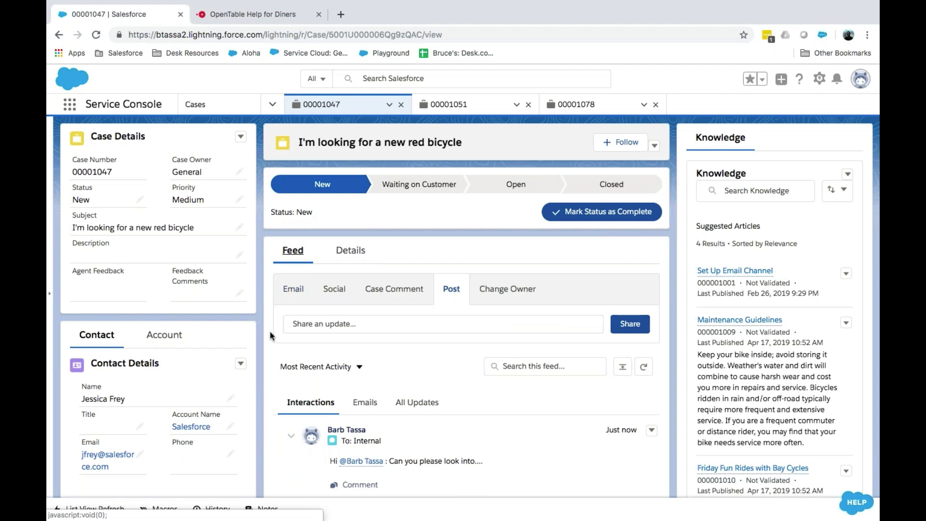
scroll(272, 338, down, 1)
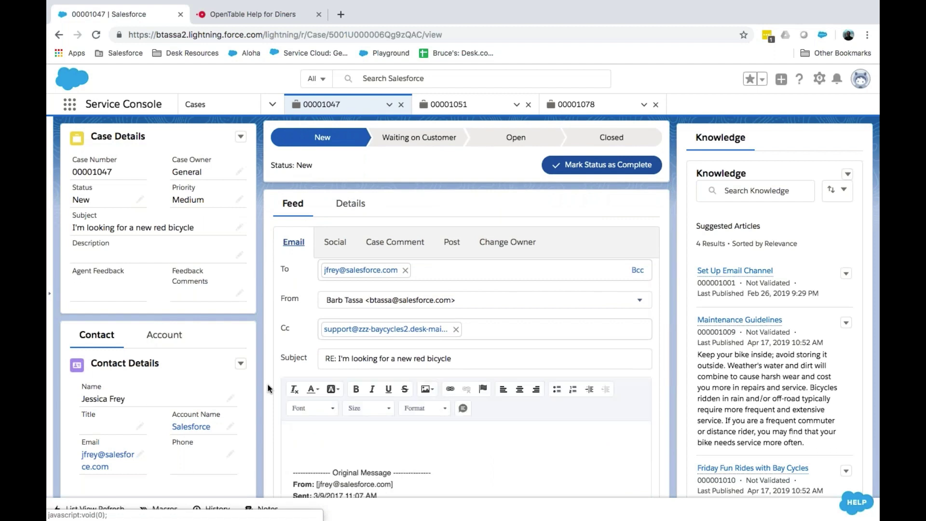
scroll(268, 388, down, 1)
scroll(268, 389, down, 1)
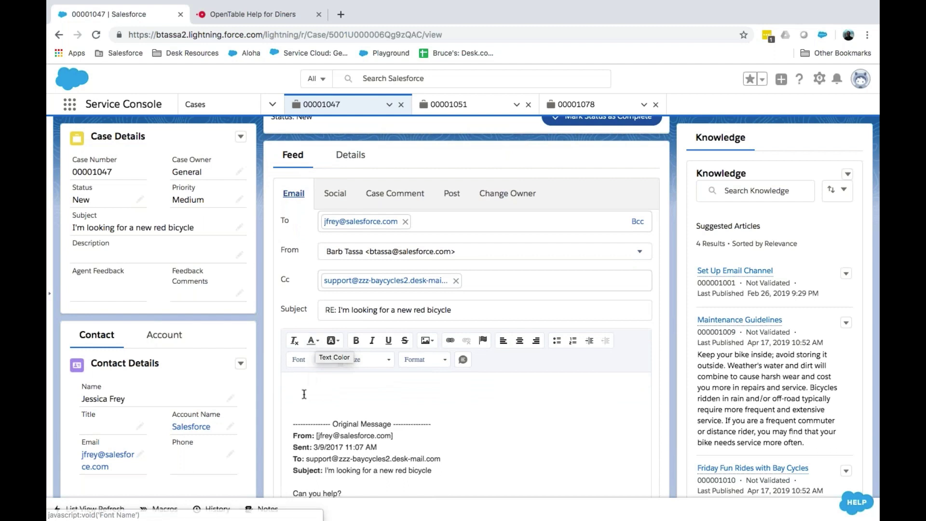
scroll(306, 388, down, 1)
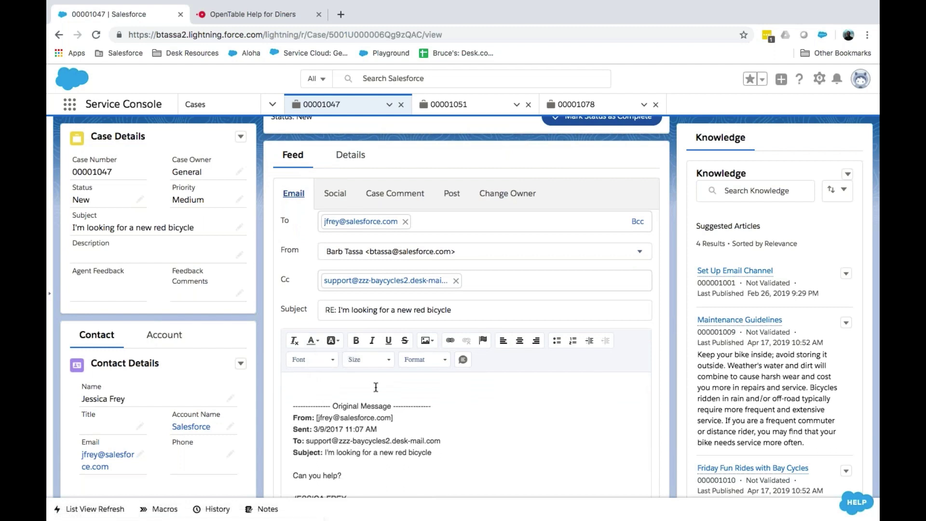
scroll(271, 386, down, 1)
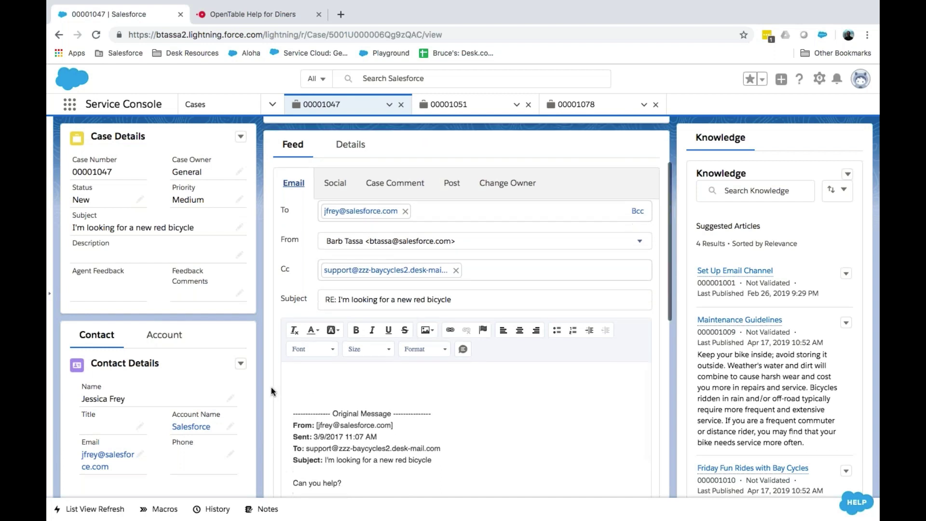
scroll(271, 386, down, 1)
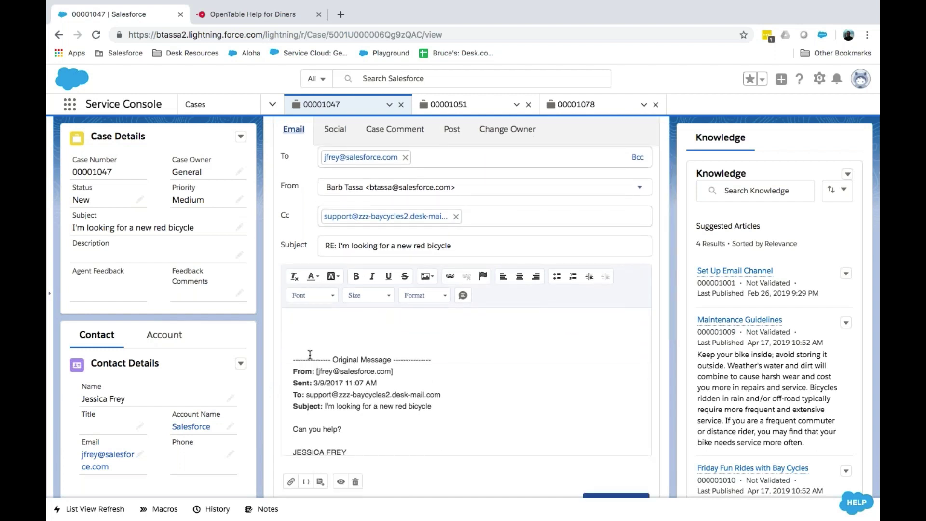
- Check the template options without inserting one, preview the reply, and review its quoted body
click(320, 481)
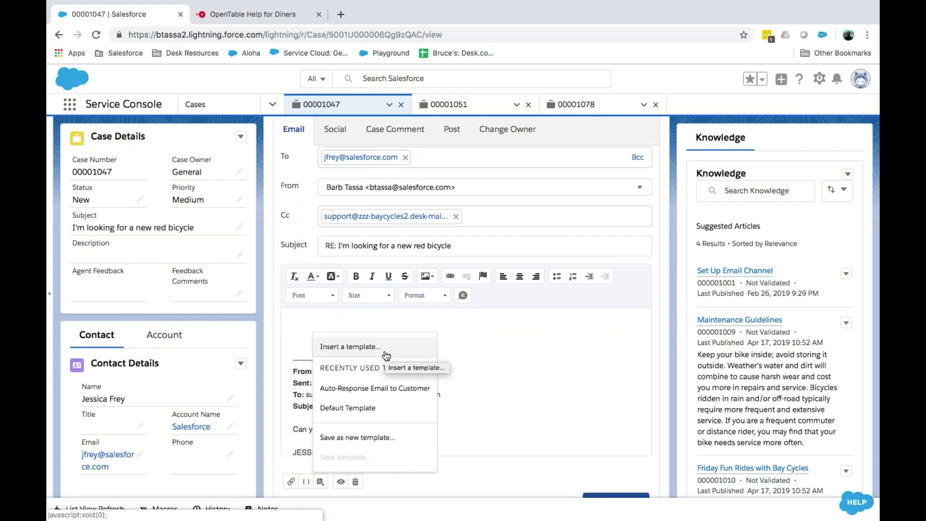
click(427, 322)
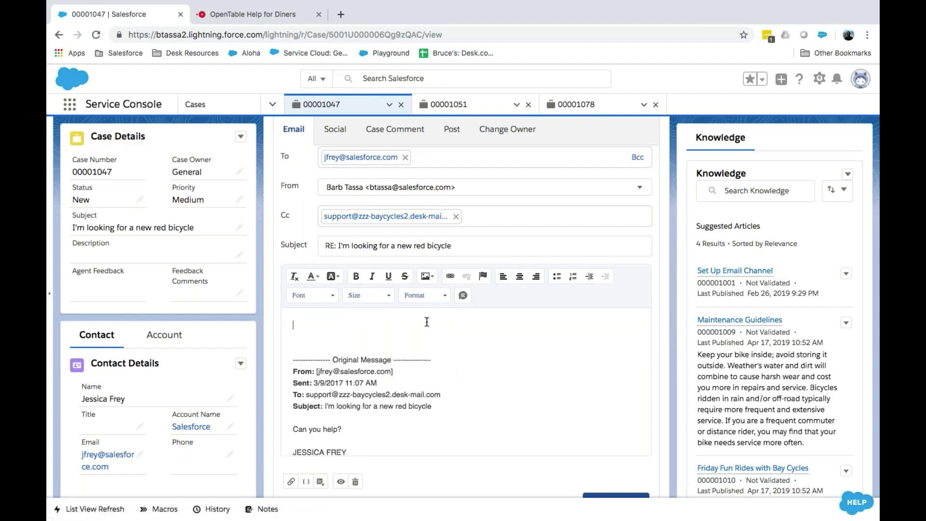
click(320, 481)
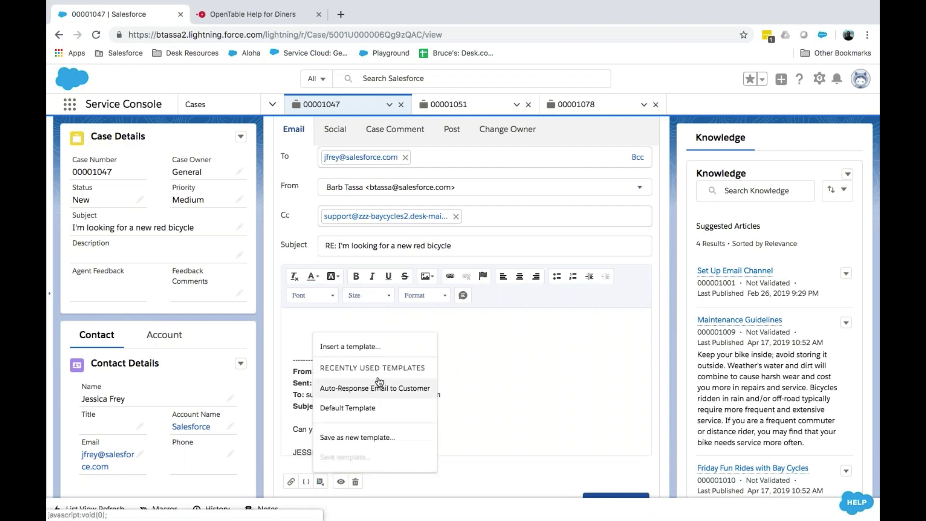
click(332, 443)
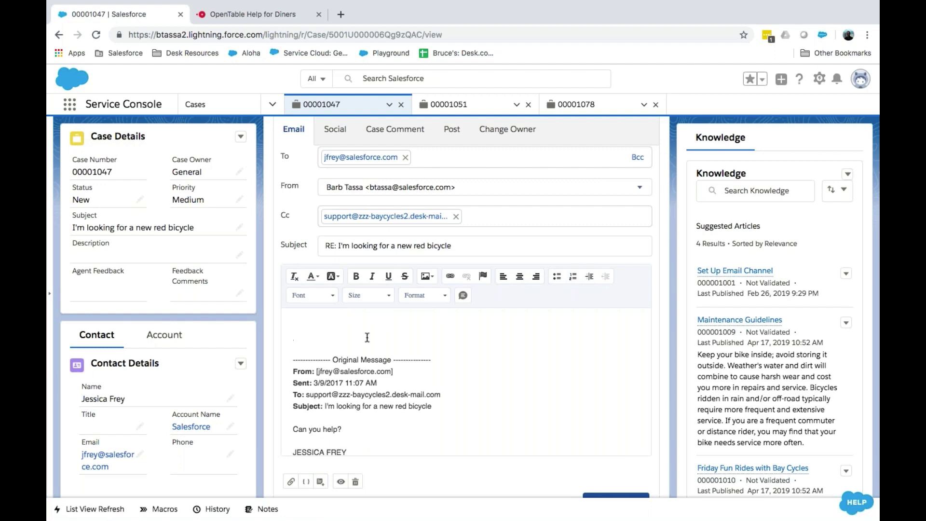
click(341, 481)
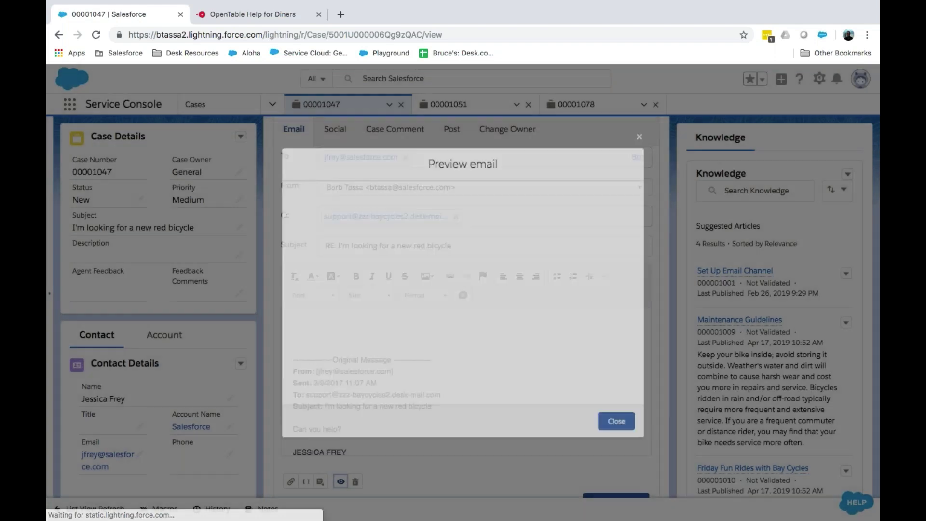
key(Escape)
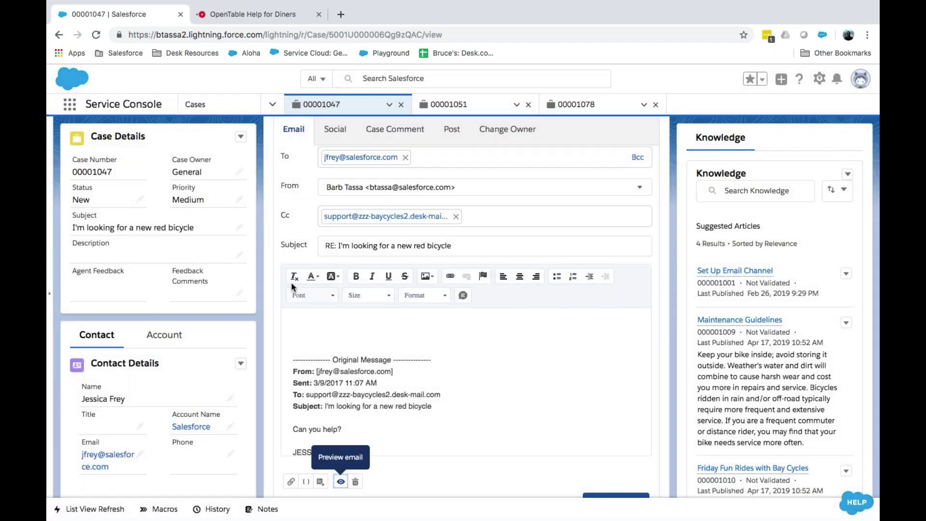
scroll(572, 443, down, 1)
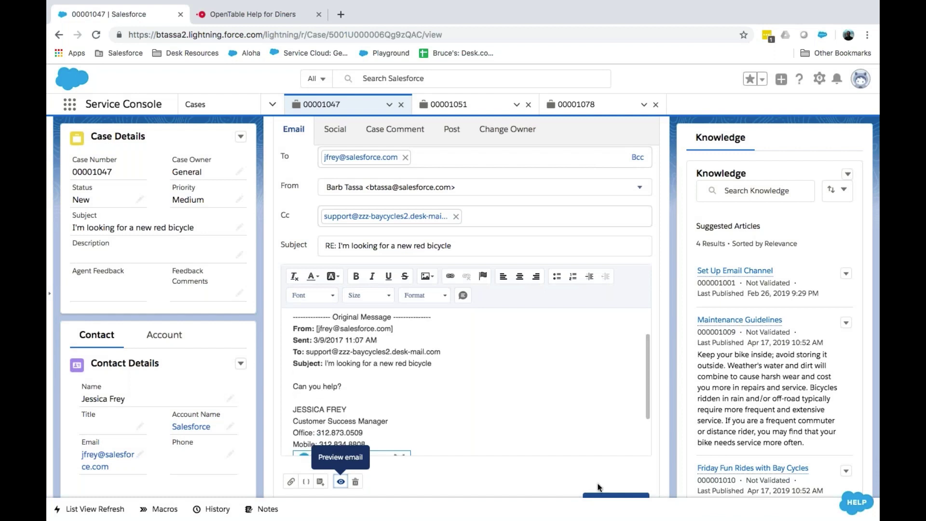
scroll(599, 487, down, 1)
- Send the reply to the customer and start a new email draft on the case
click(613, 466)
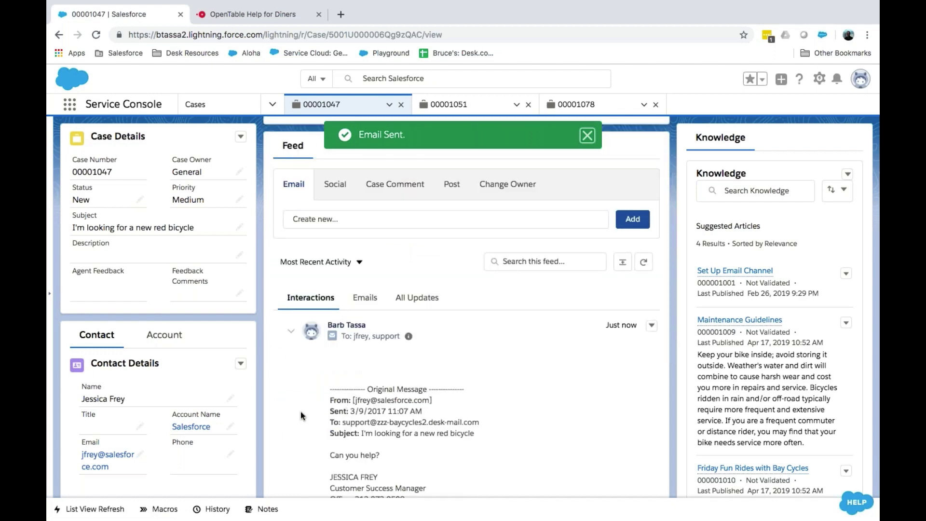
scroll(300, 412, down, 4)
scroll(299, 412, up, 4)
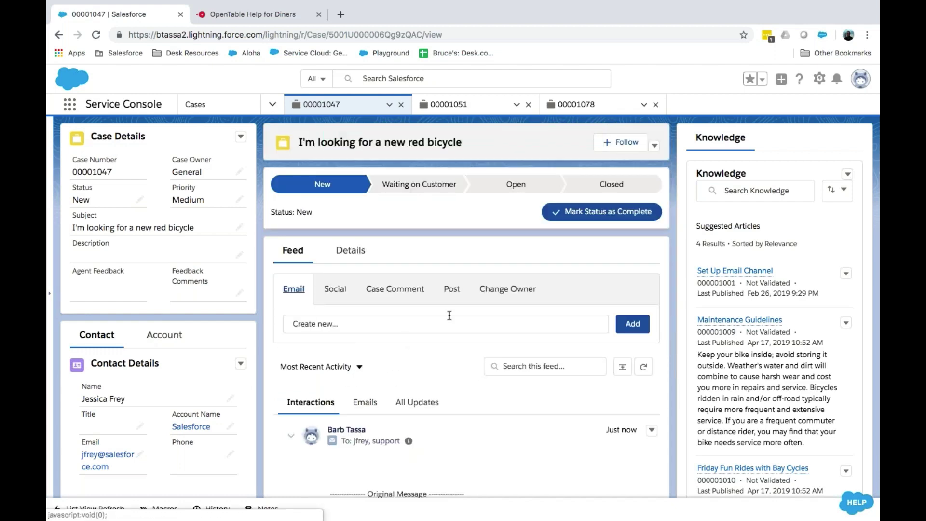
click(348, 321)
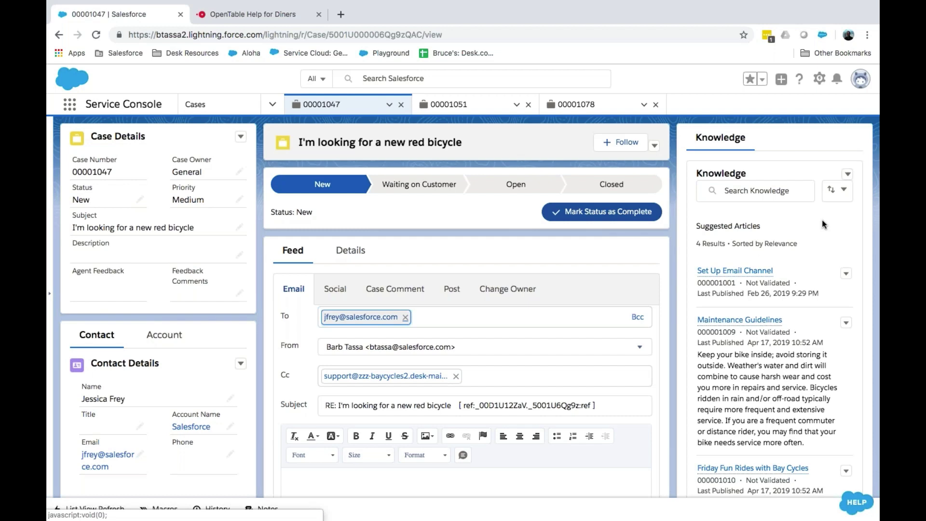
click(778, 193)
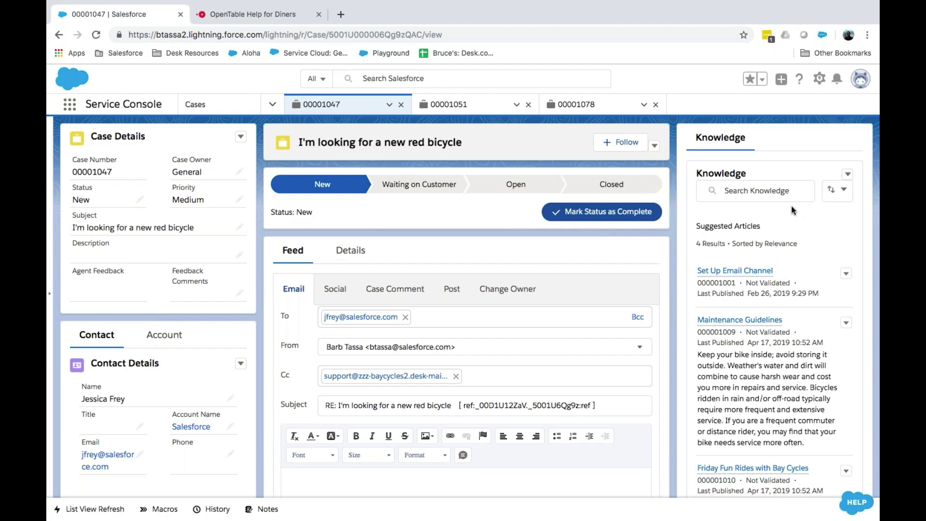
click(832, 271)
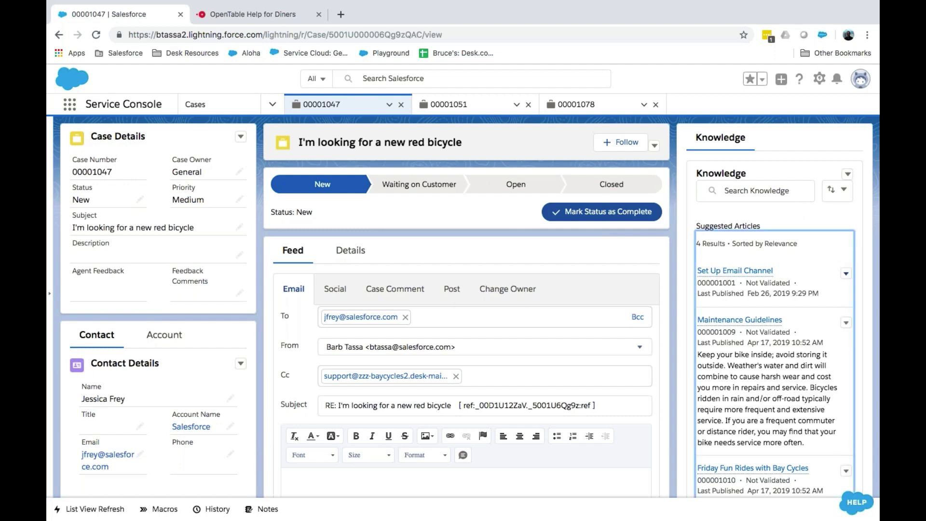
scroll(422, 381, down, 1)
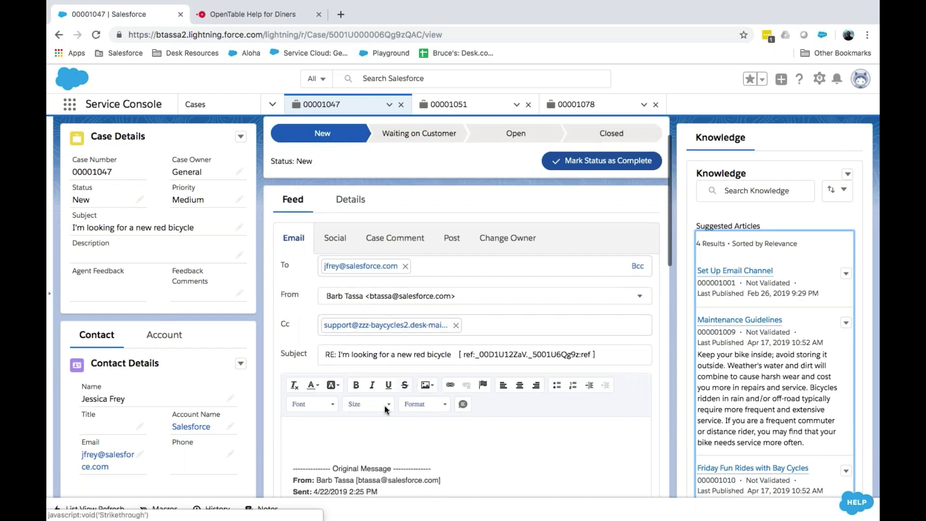
- Insert the Set Up Email Channel article into the email body
click(845, 275)
mouse_move(768, 275)
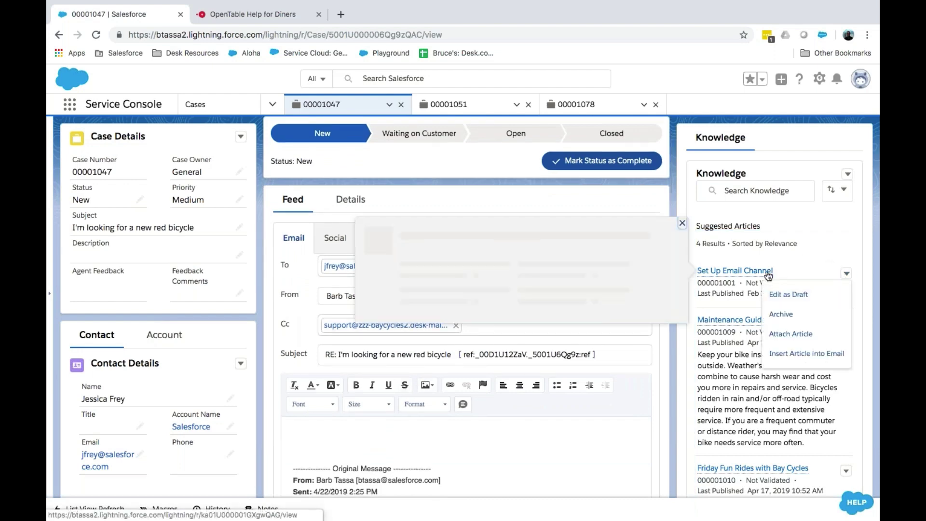
click(745, 253)
mouse_move(731, 270)
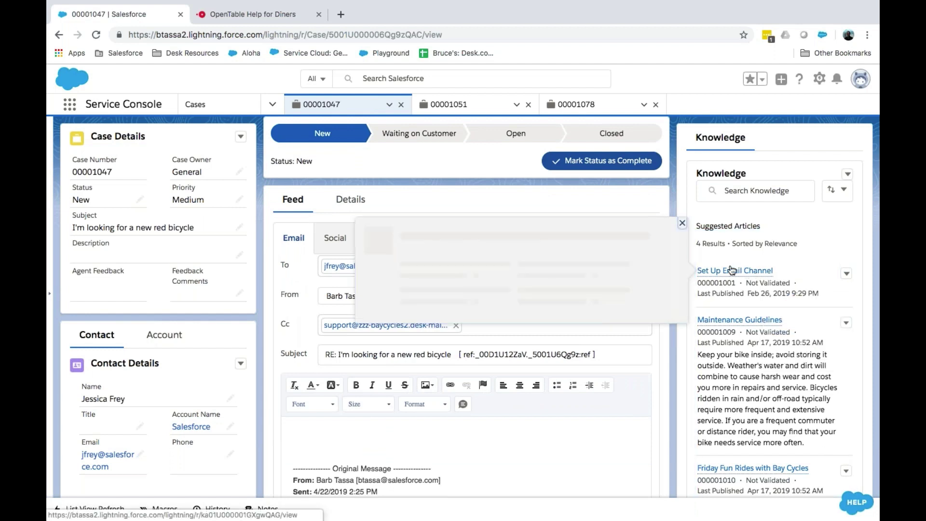
click(846, 273)
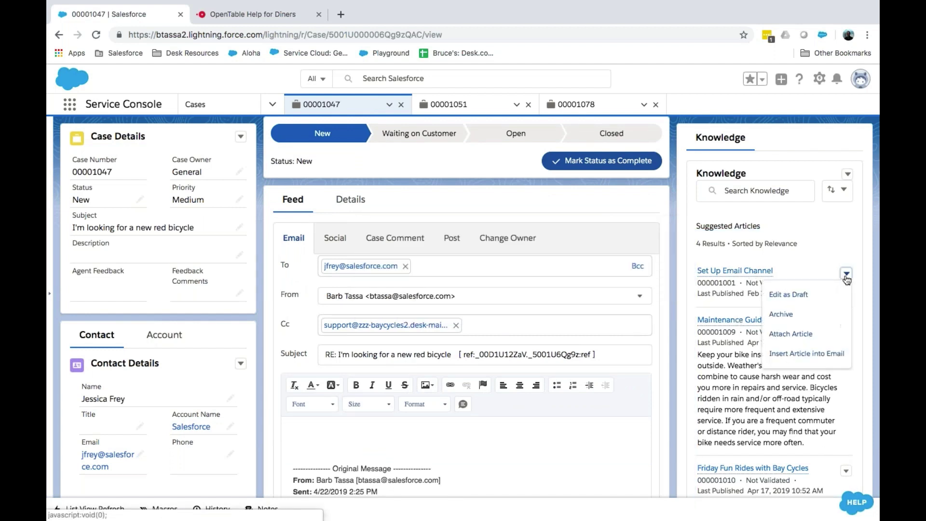
click(800, 355)
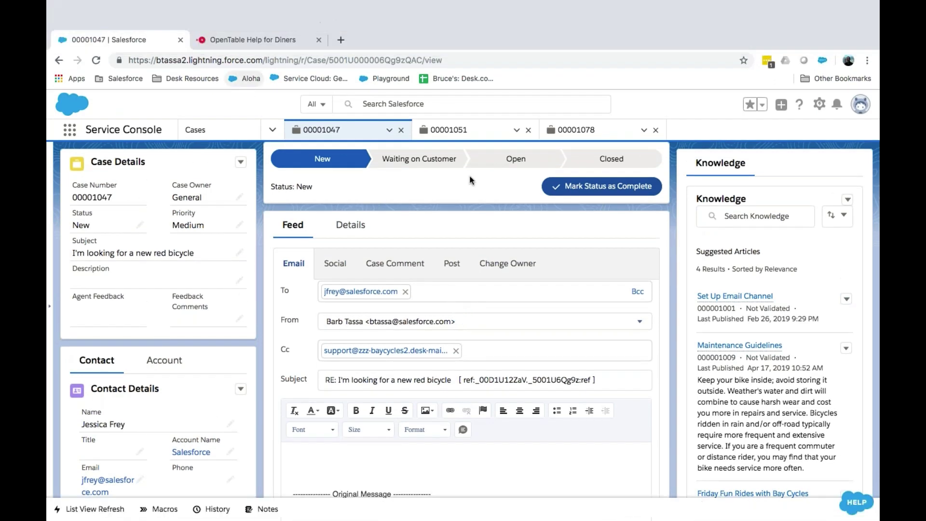
click(588, 135)
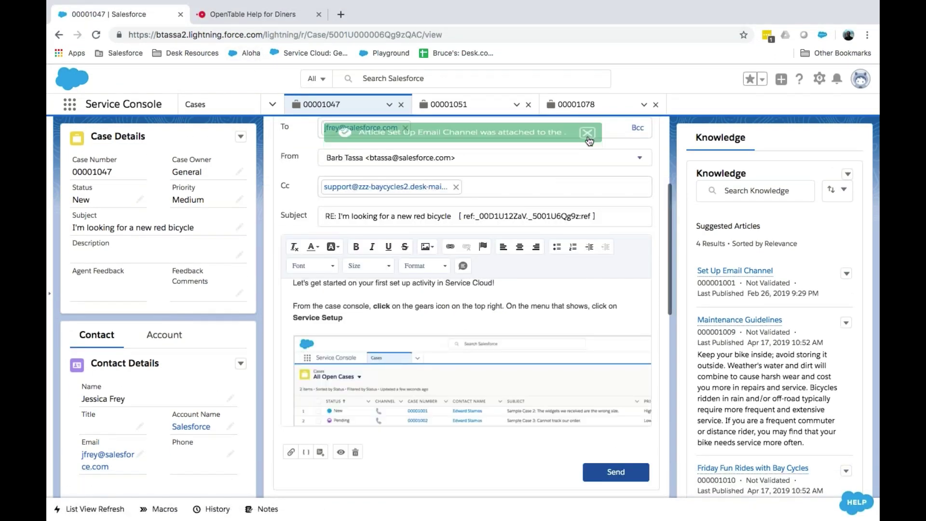
- Review the email containing the article and send it
scroll(268, 386, down, 1)
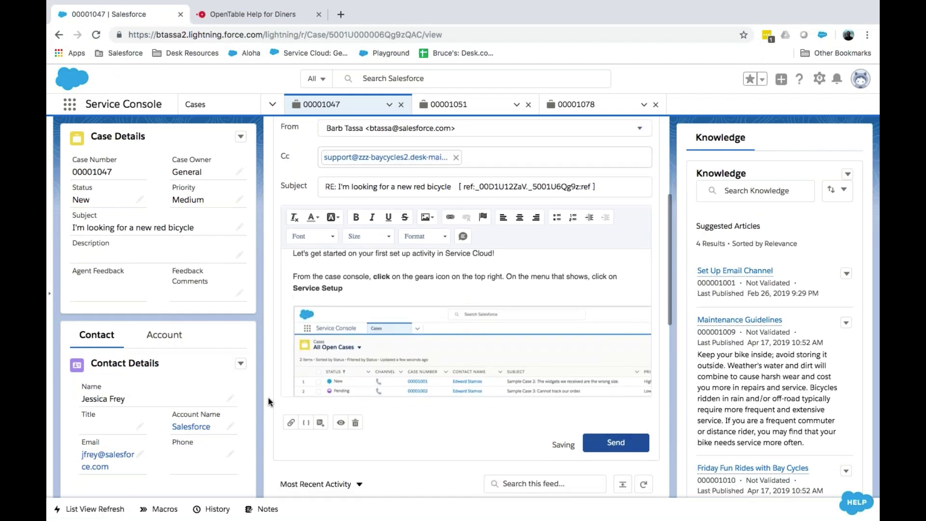
scroll(268, 398, down, 1)
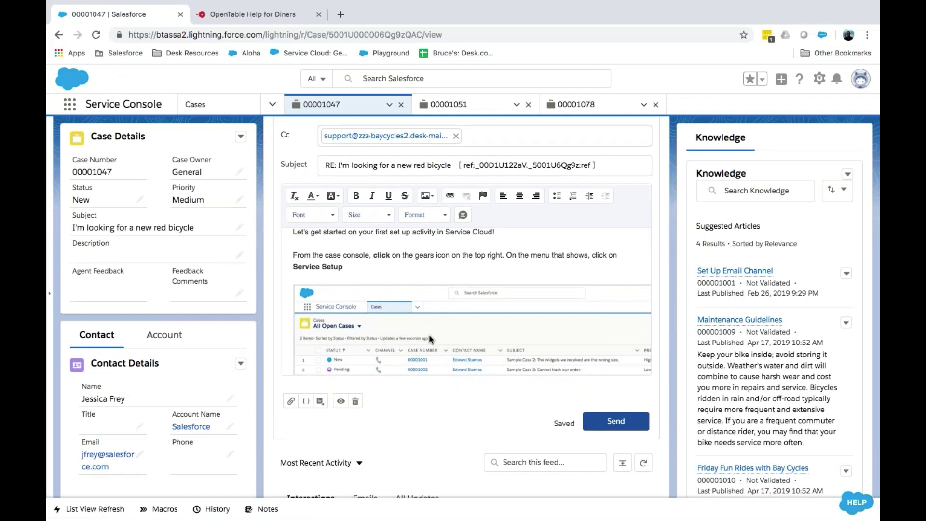
scroll(446, 339, up, 1)
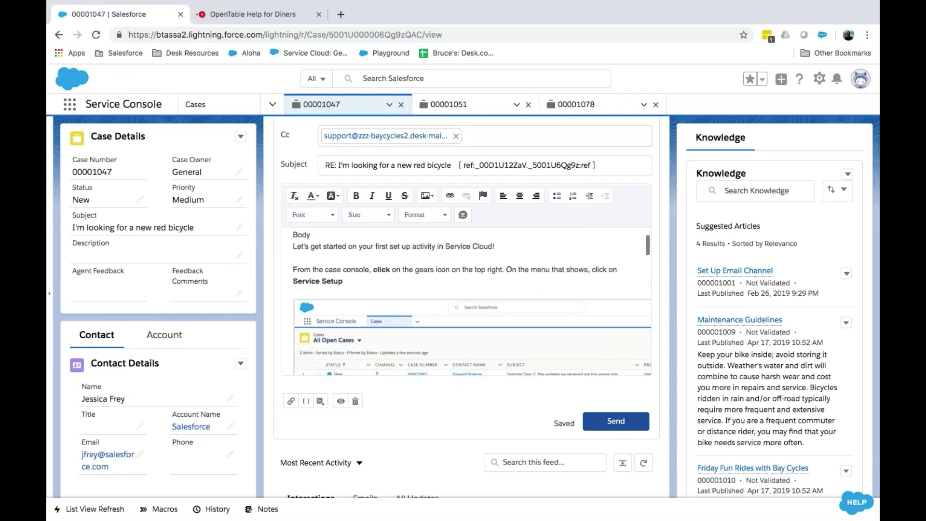
scroll(432, 325, down, 1)
scroll(432, 325, down, 2)
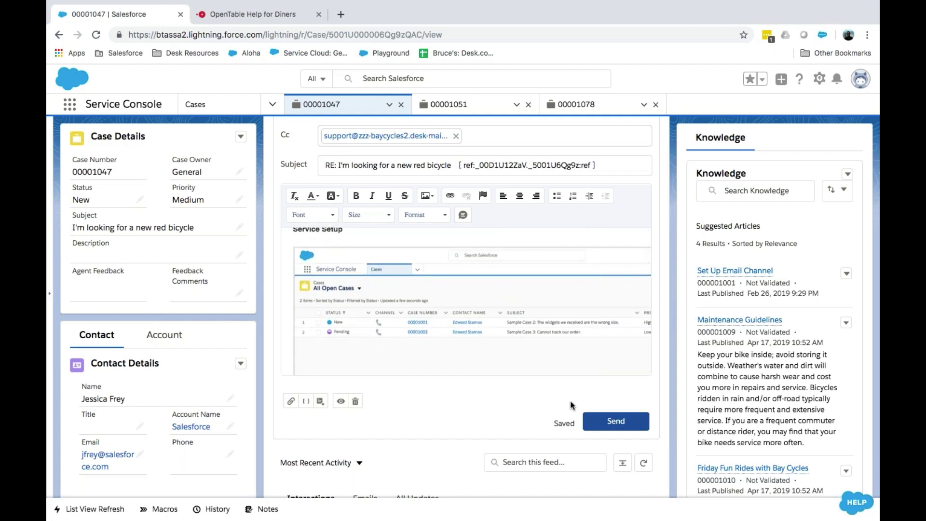
click(598, 422)
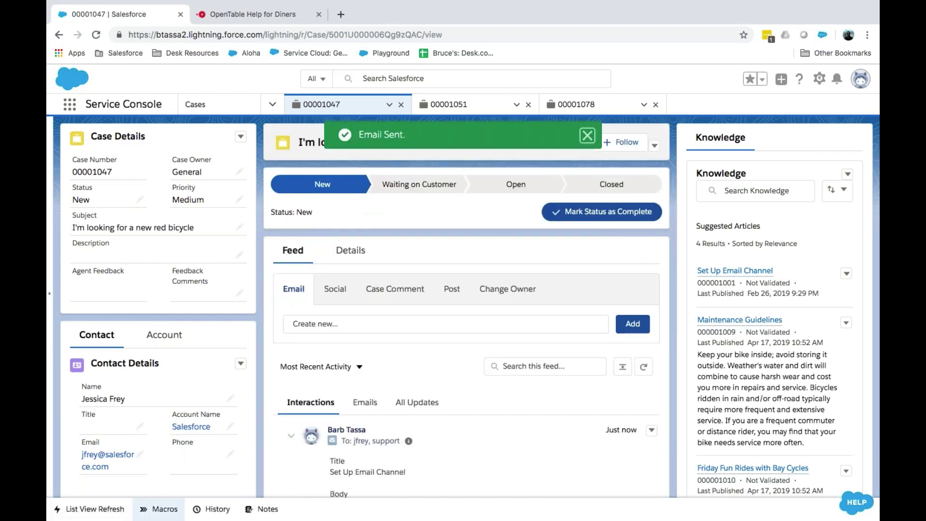
click(159, 509)
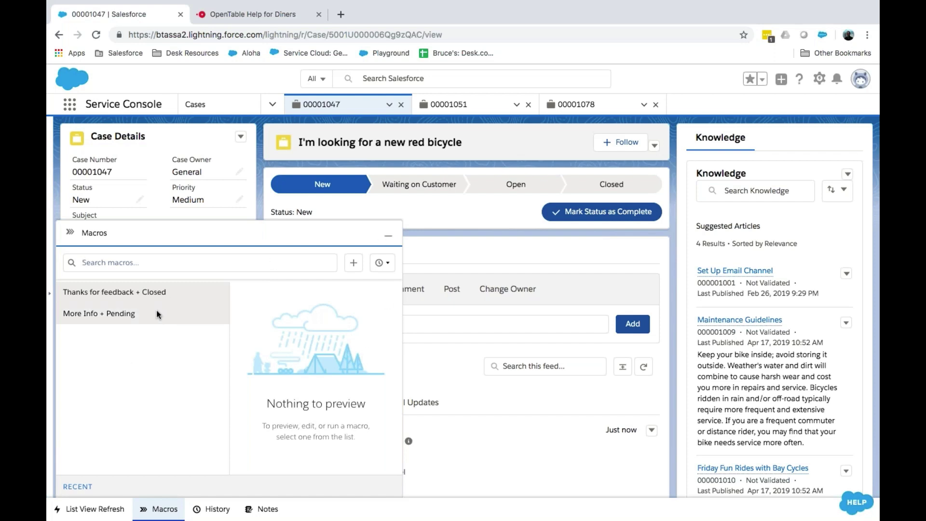
- Preview the Thanks for feedback + Closed macro and open it in Macro Builder
click(126, 298)
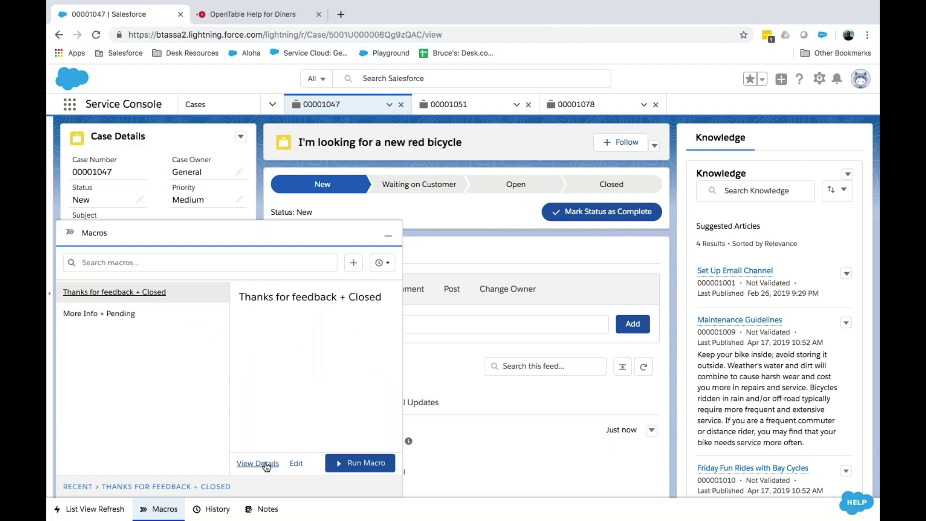
click(296, 464)
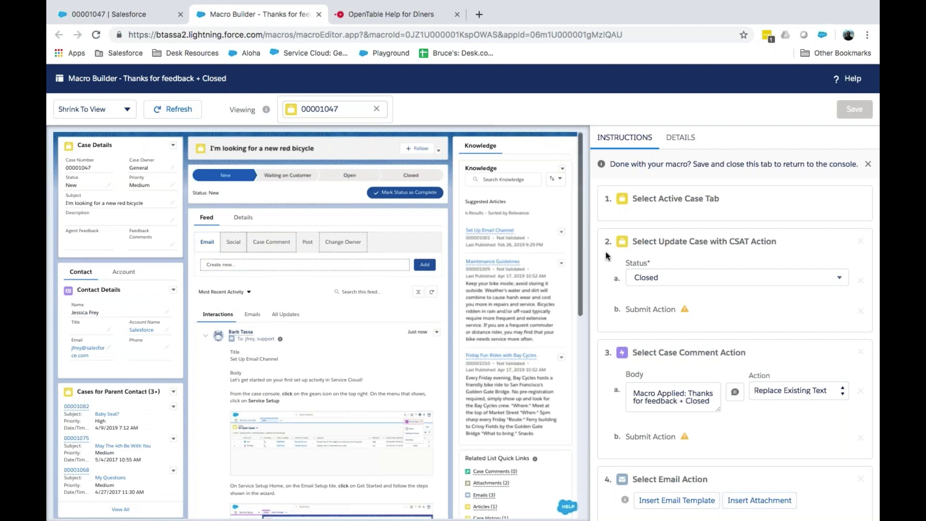
- Review the macro's Instructions panel and close the Macro Builder tab unchanged
scroll(606, 256, down, 1)
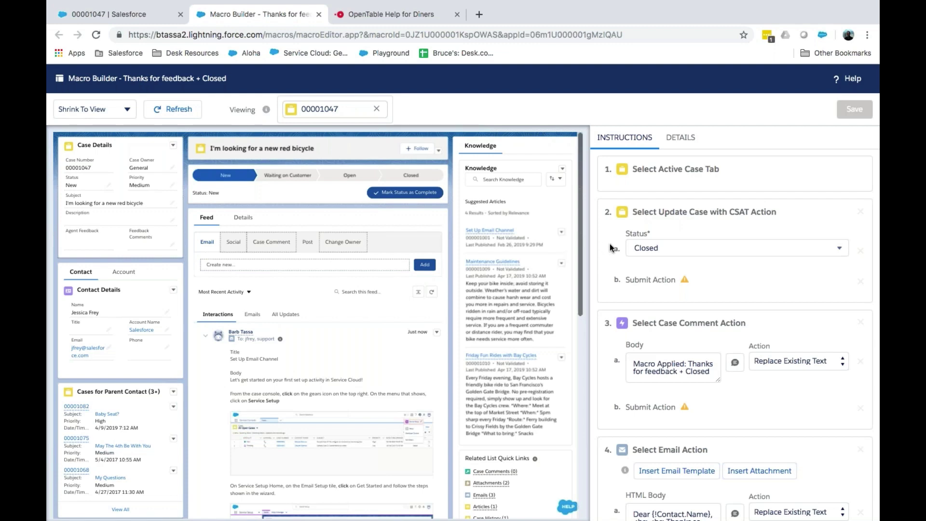
scroll(611, 247, up, 1)
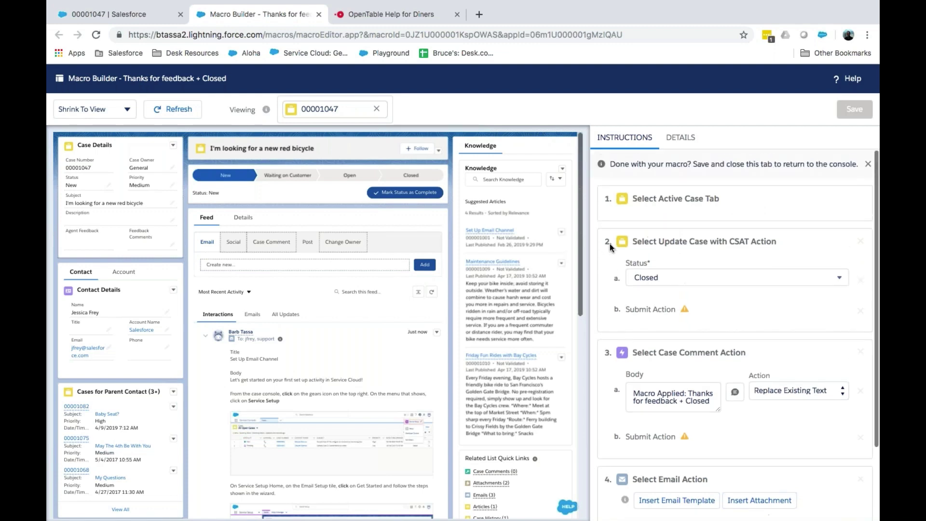
click(319, 15)
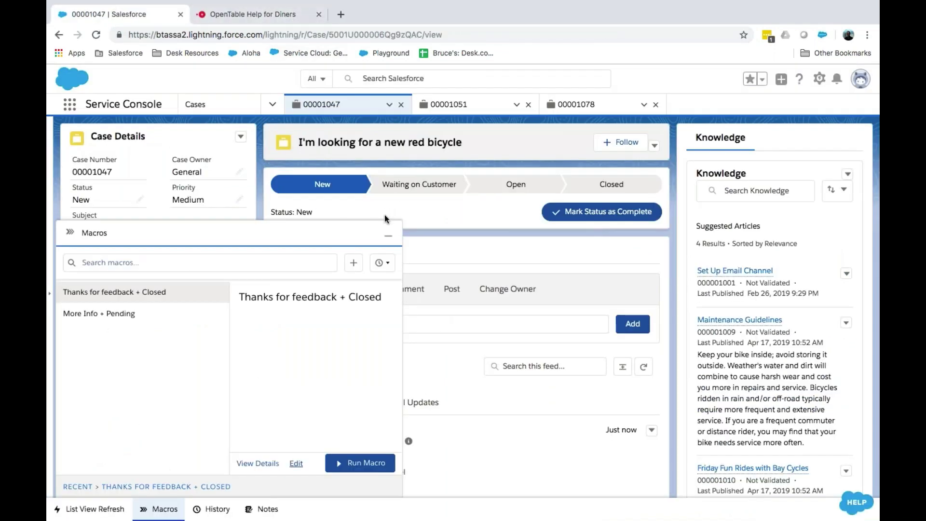
- Hide the macros panel and close case tabs 00001051, 00001078 and 00001047 to reach All Cases
click(388, 234)
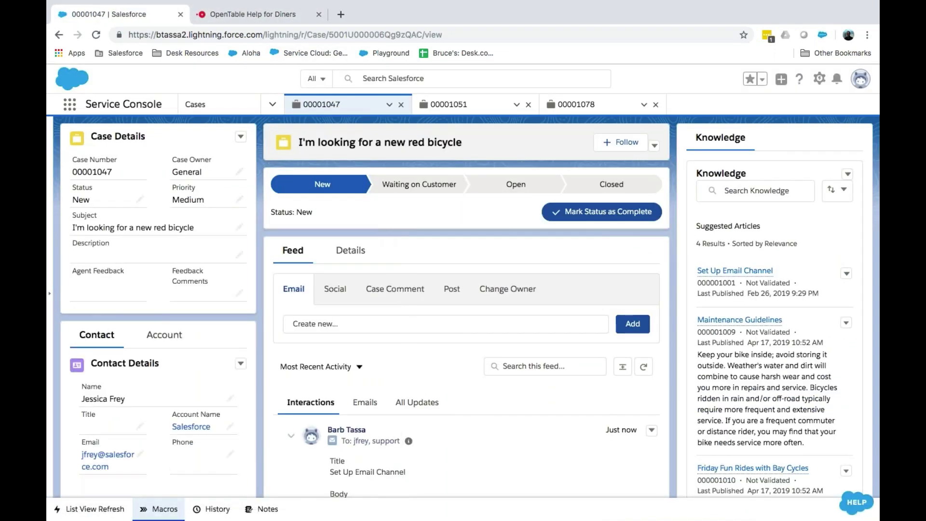
click(527, 105)
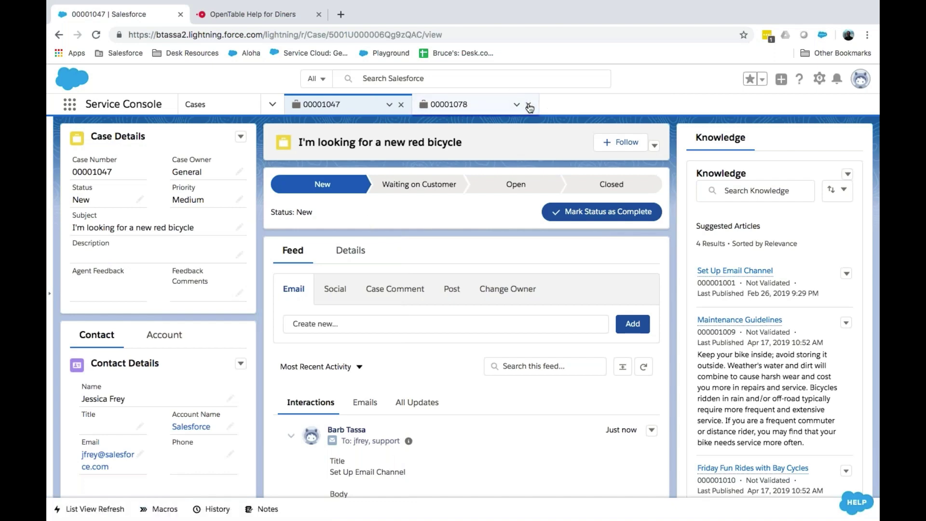
click(527, 104)
click(401, 104)
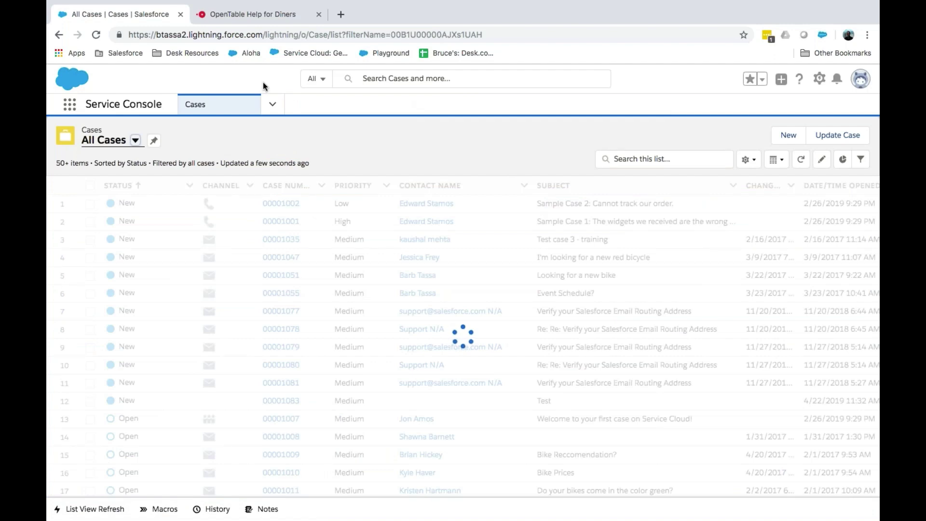
click(273, 105)
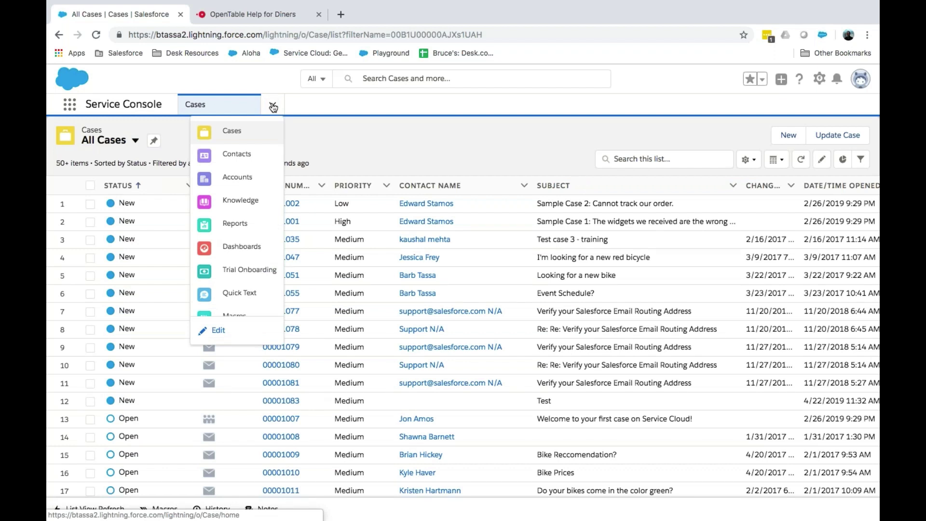
click(350, 128)
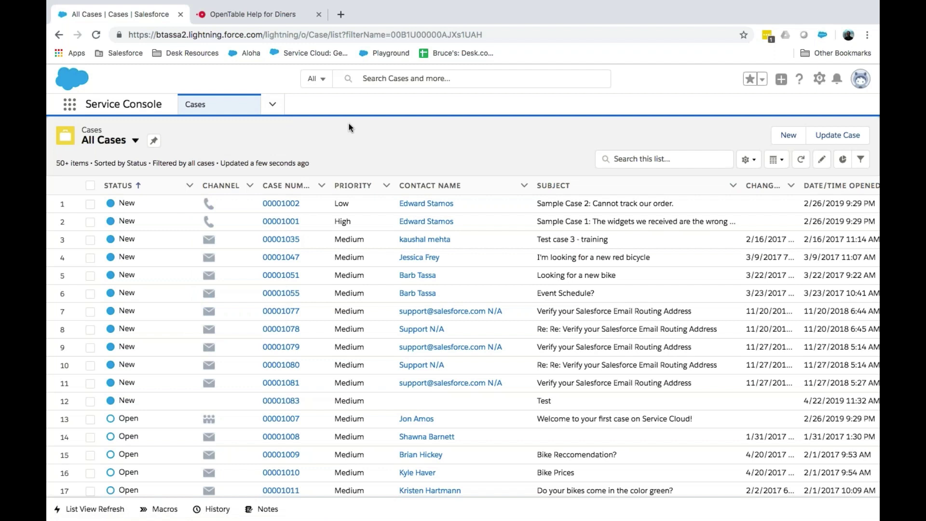
mouse_move(352, 1)
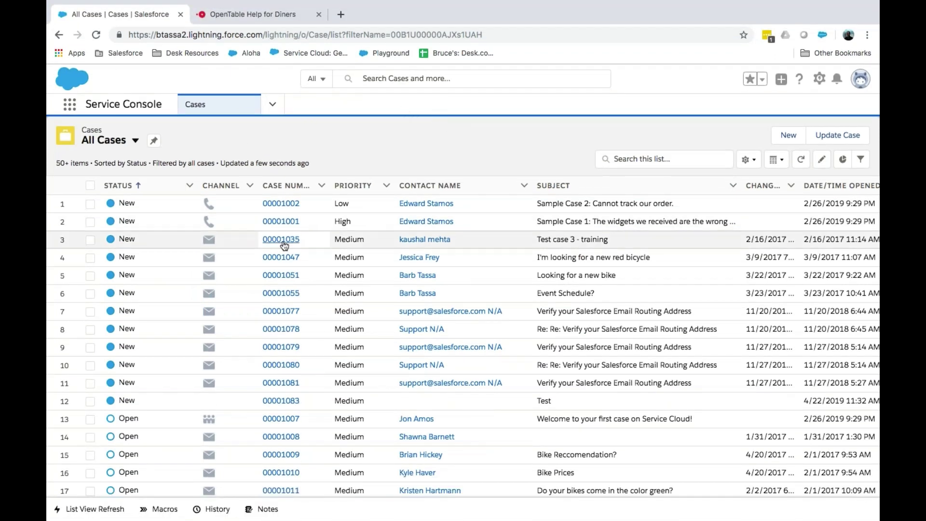
- Open case 00001035, 'Test case 3 - training', in its own tab and review its details and feed
click(284, 242)
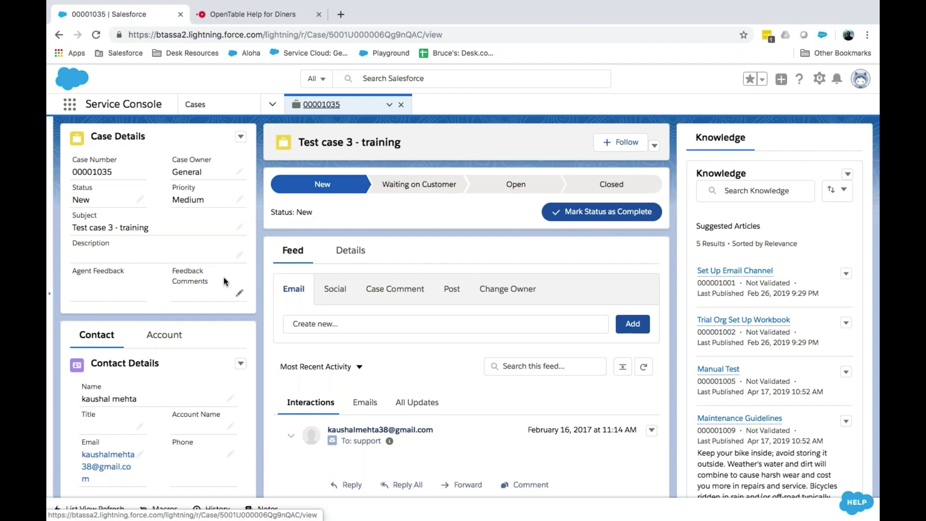
scroll(214, 358, up, 1)
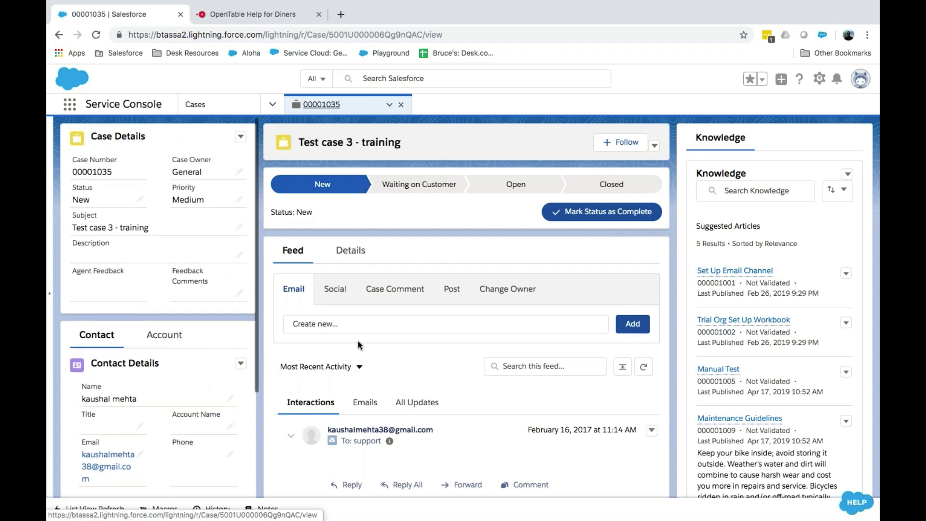
scroll(358, 340, down, 1)
scroll(358, 341, up, 1)
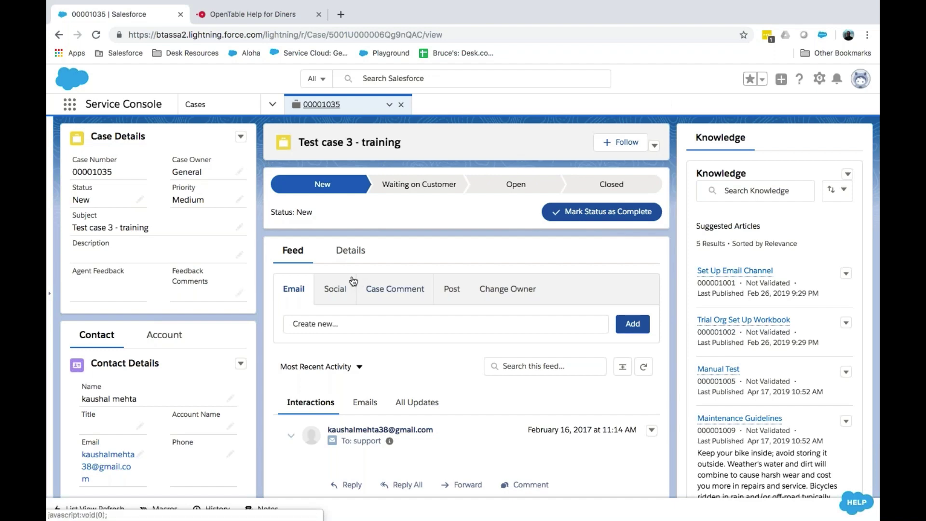
scroll(221, 334, down, 1)
scroll(499, 343, down, 1)
scroll(500, 343, up, 1)
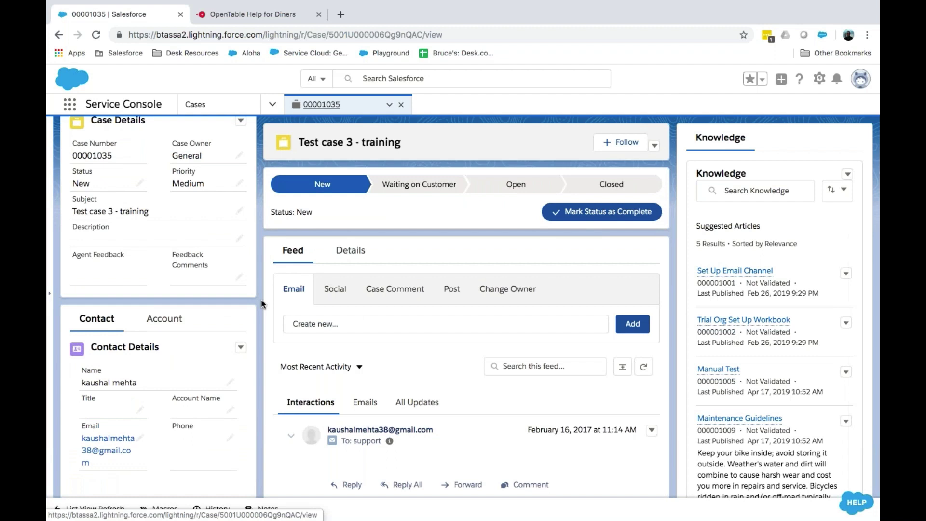
scroll(261, 289, up, 1)
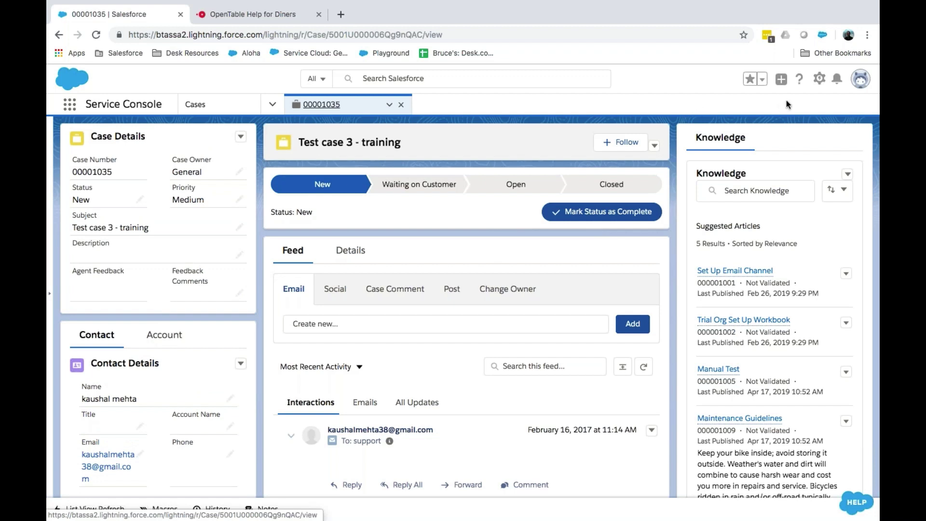
click(818, 80)
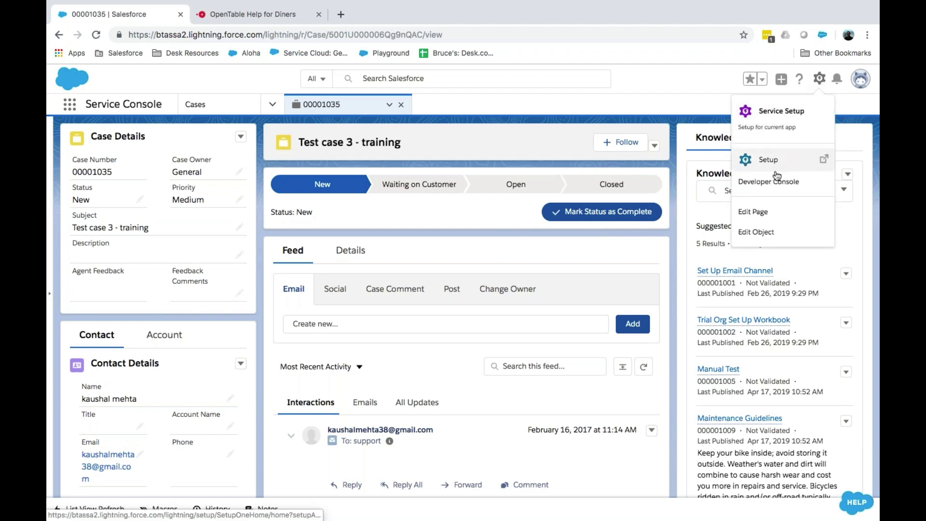
- In Edit Page, add a Guided Action List to the right column and remove Knowledge
click(752, 211)
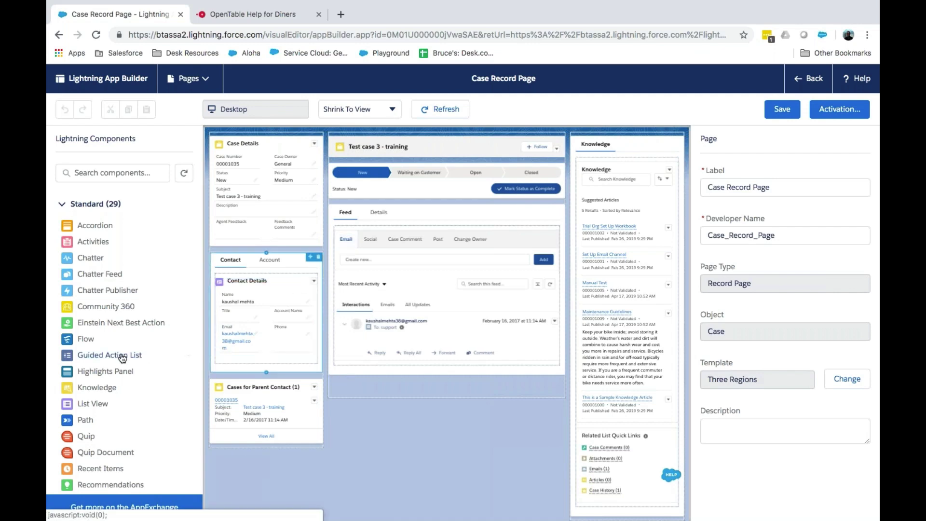
drag(114, 358, 581, 269)
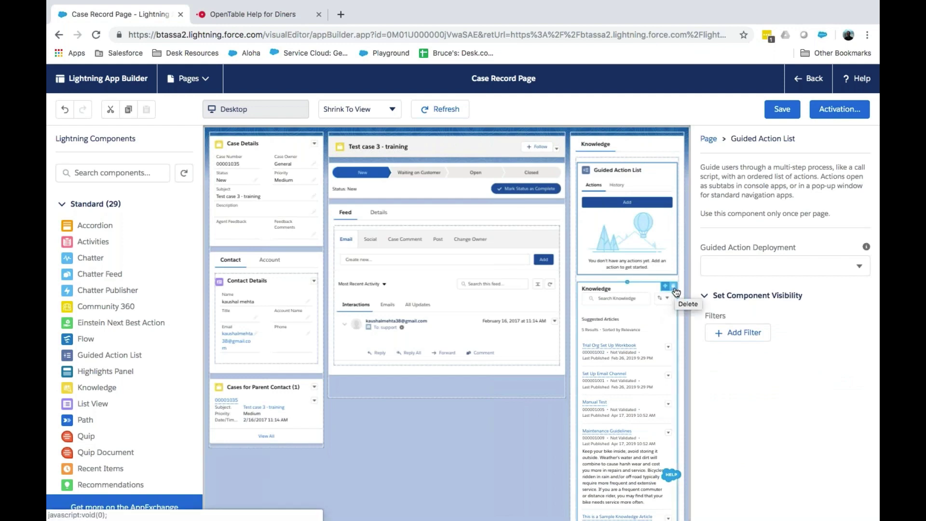
click(674, 288)
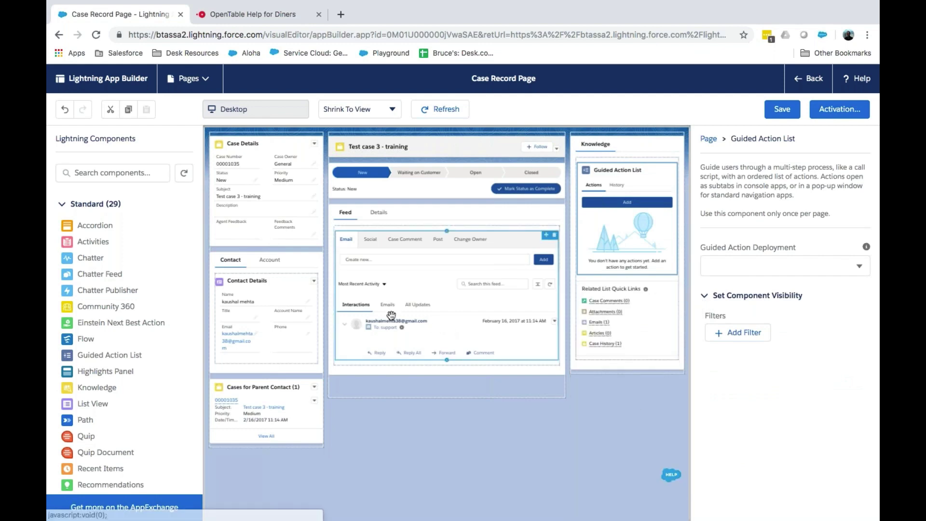
- Inspect the Contact Details properties, then leave the page editor without saving the layout
click(270, 300)
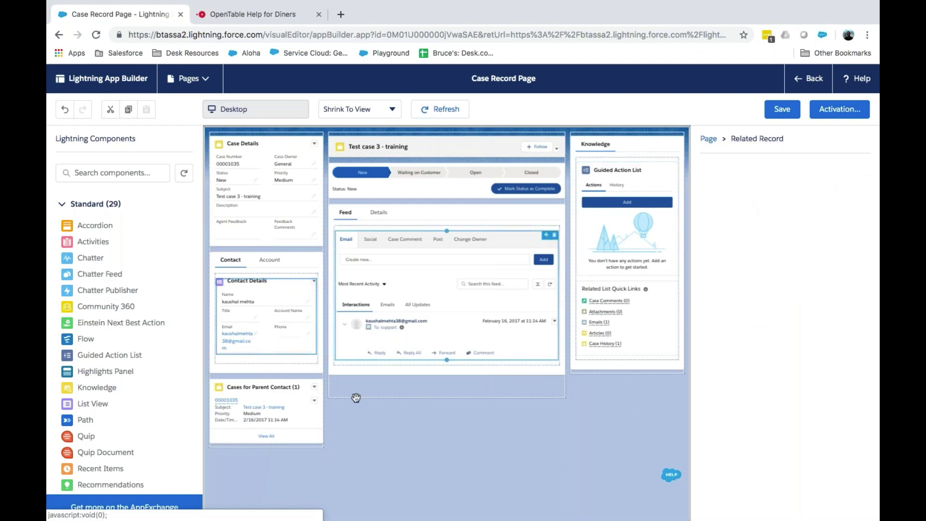
click(392, 453)
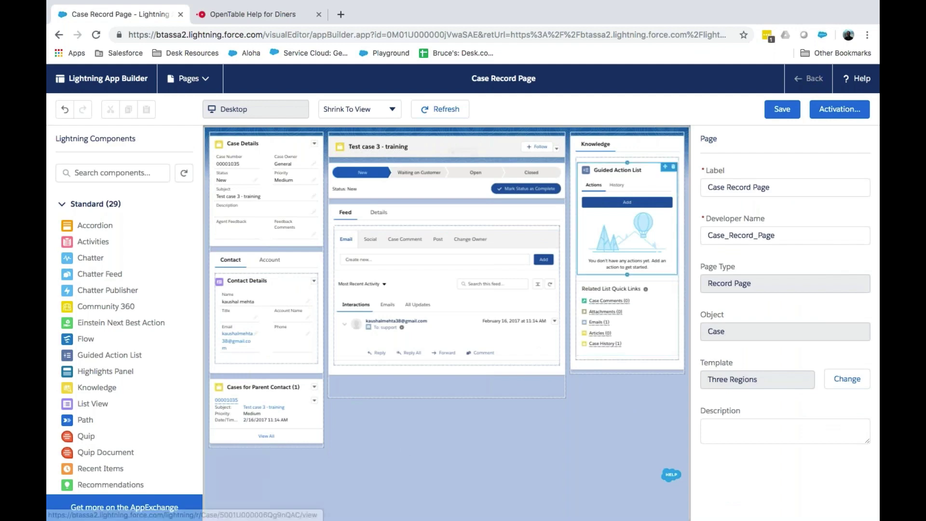
click(808, 78)
click(550, 178)
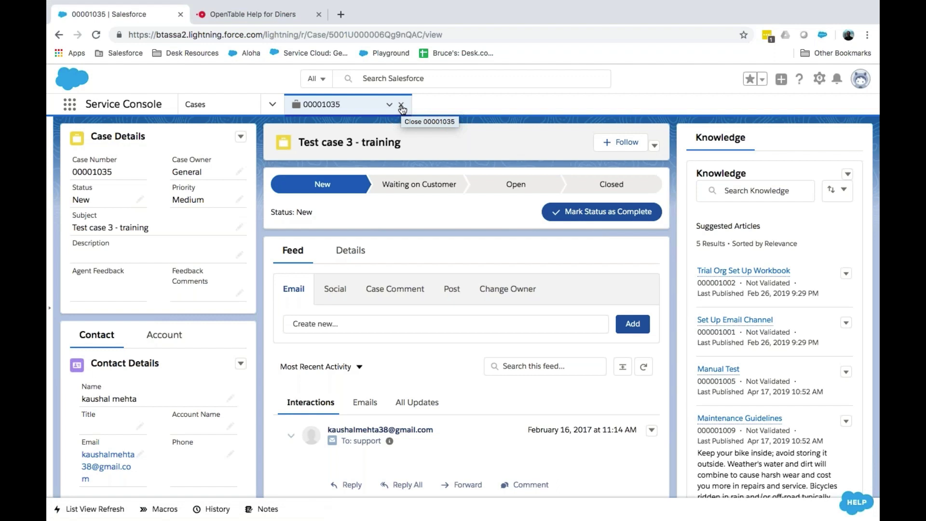
- Switch back to the All Cases list and close the case 00001035 tab
click(199, 107)
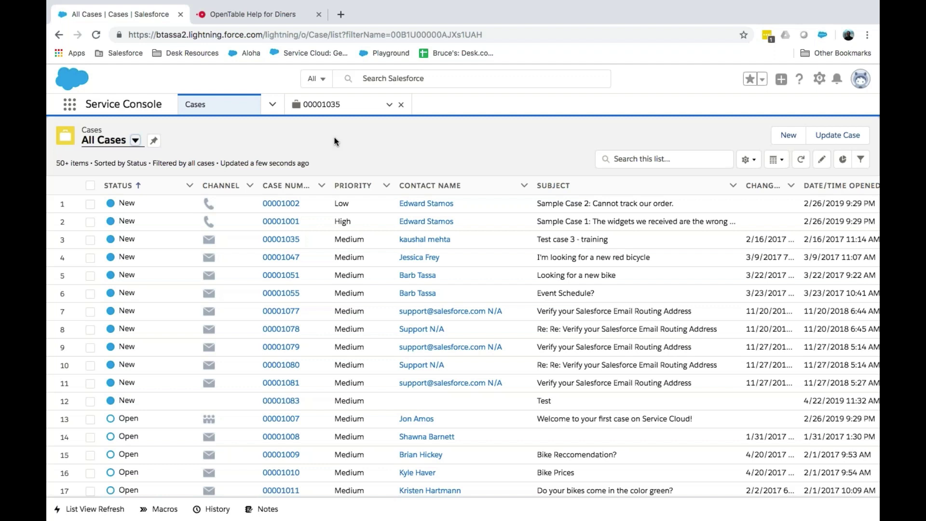
click(401, 104)
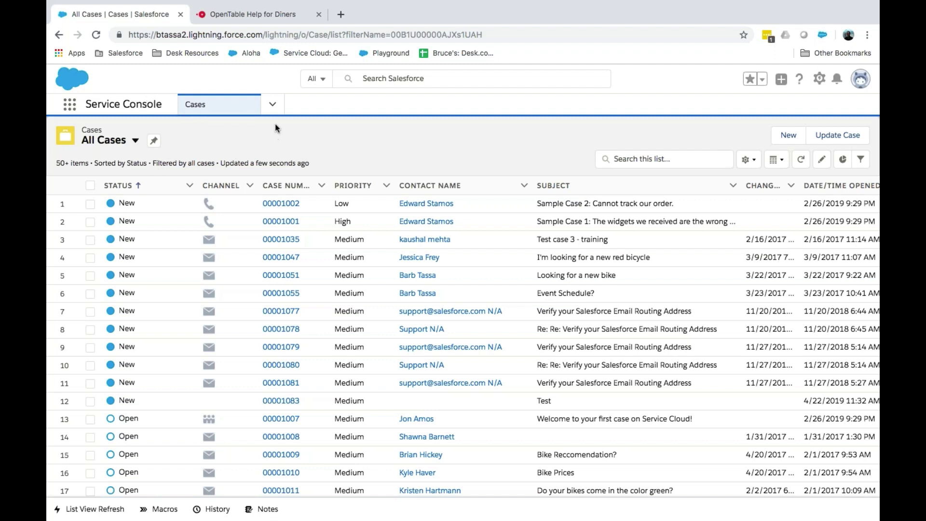
click(273, 105)
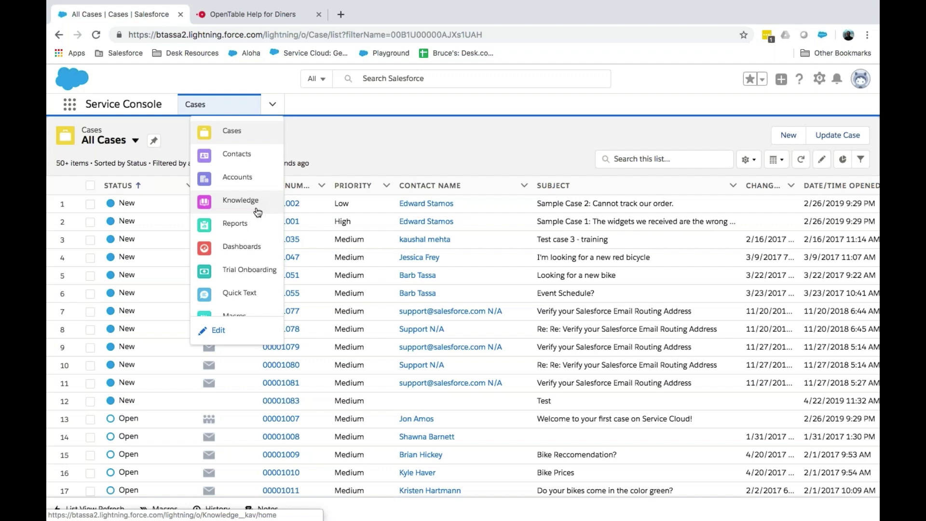
- View All Reports on the Reports page, then navigate back to the Cases list
click(252, 226)
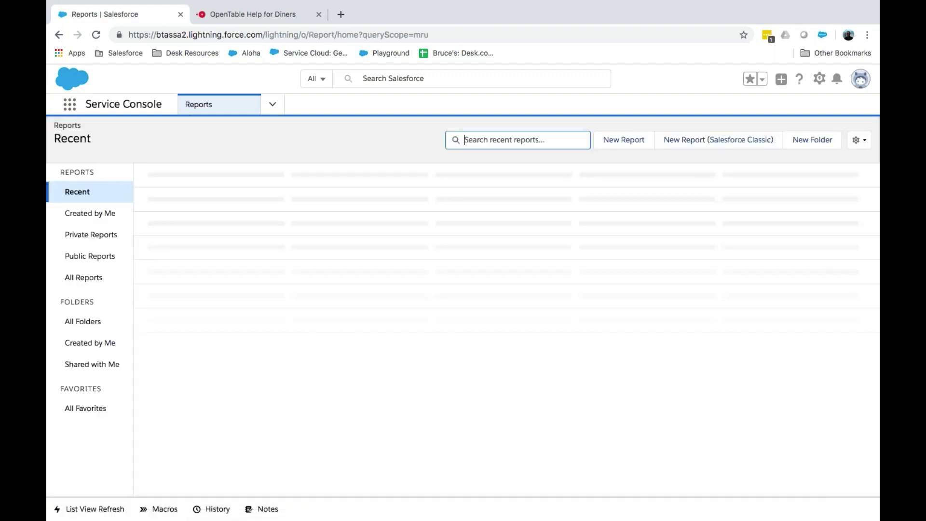
click(83, 277)
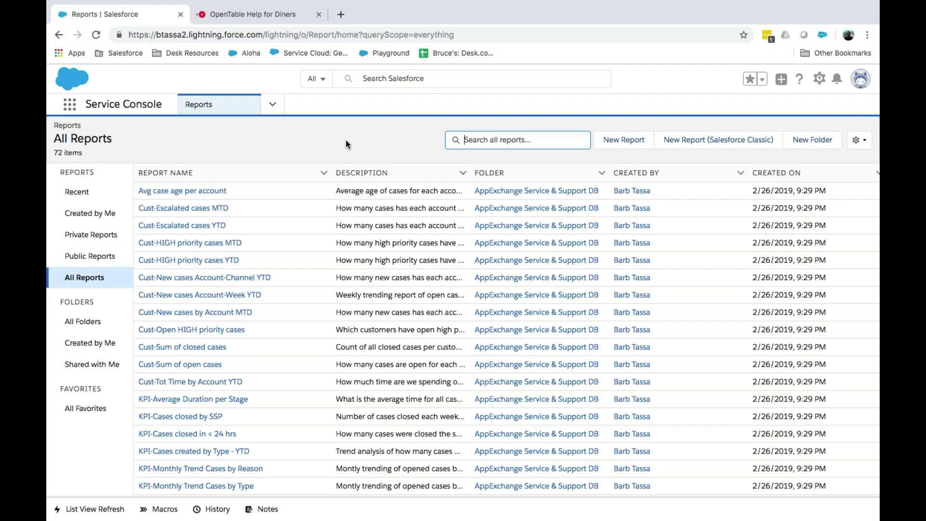
click(272, 105)
click(241, 129)
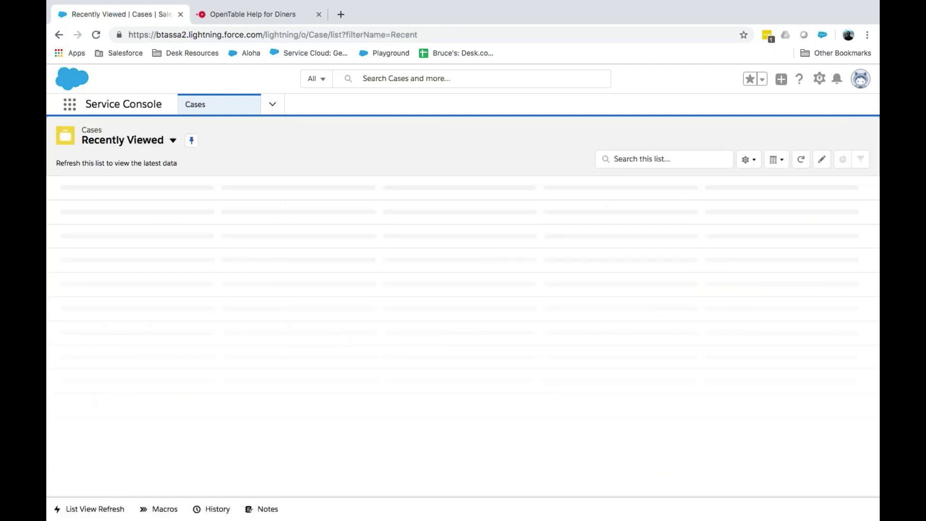
- Open and close case 00001035, then open the Avg case age per account report from Reports
click(275, 202)
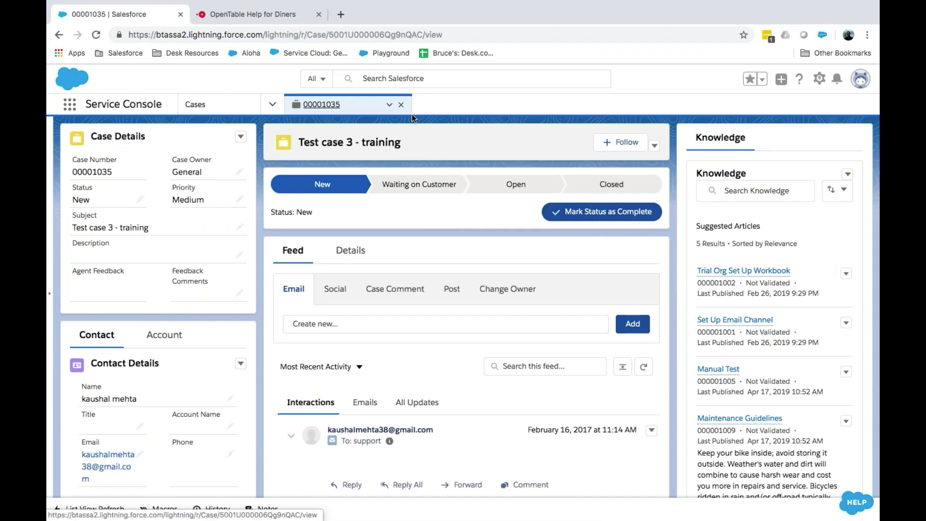
click(401, 105)
click(272, 104)
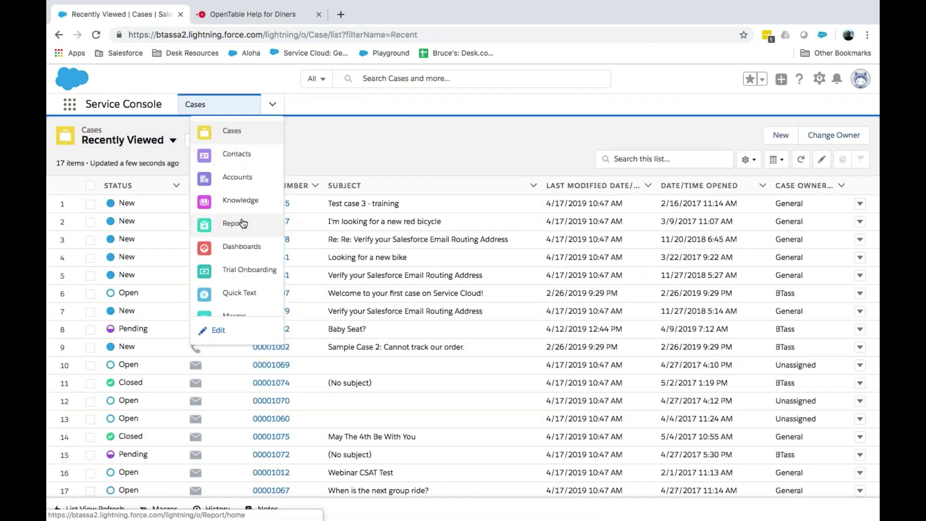
click(235, 223)
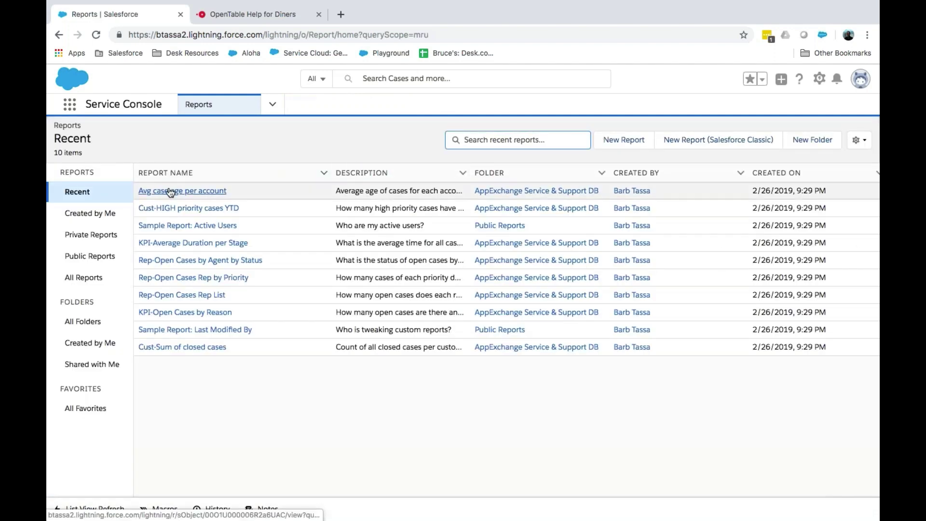
click(170, 191)
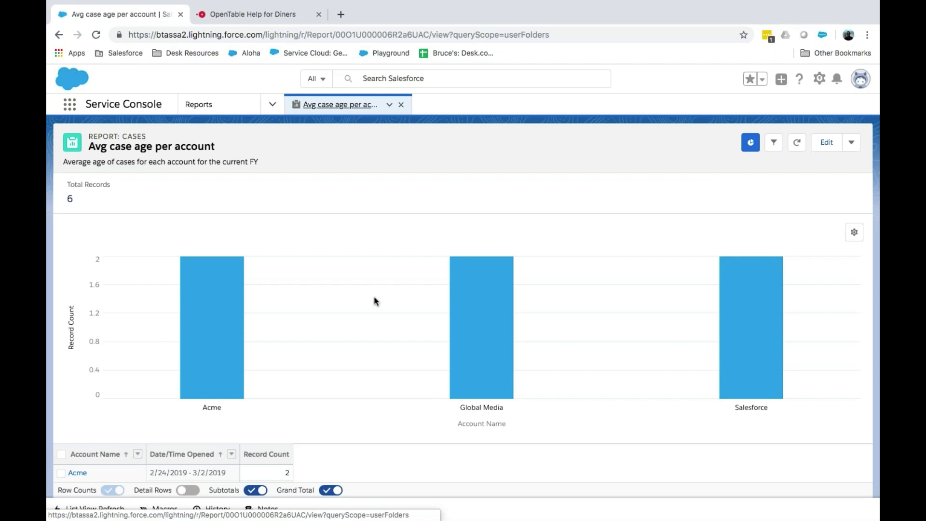
scroll(375, 301, down, 3)
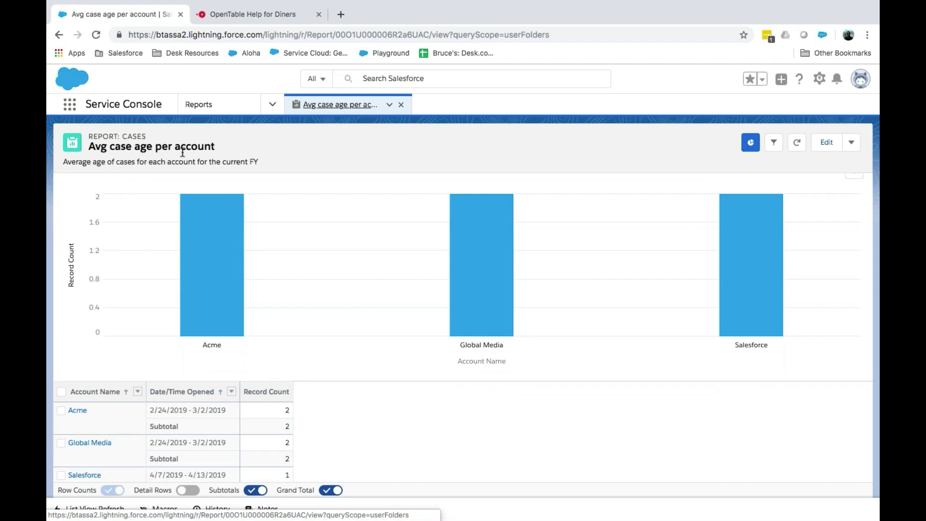
scroll(327, 274, up, 2)
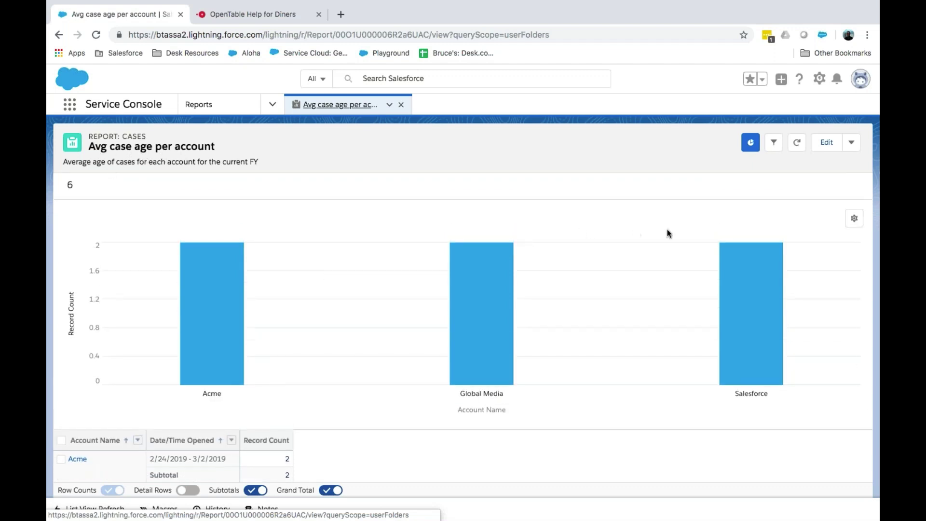
- Try line, donut and funnel charts, leaving the report as a funnel, and scroll to the Total row
click(855, 220)
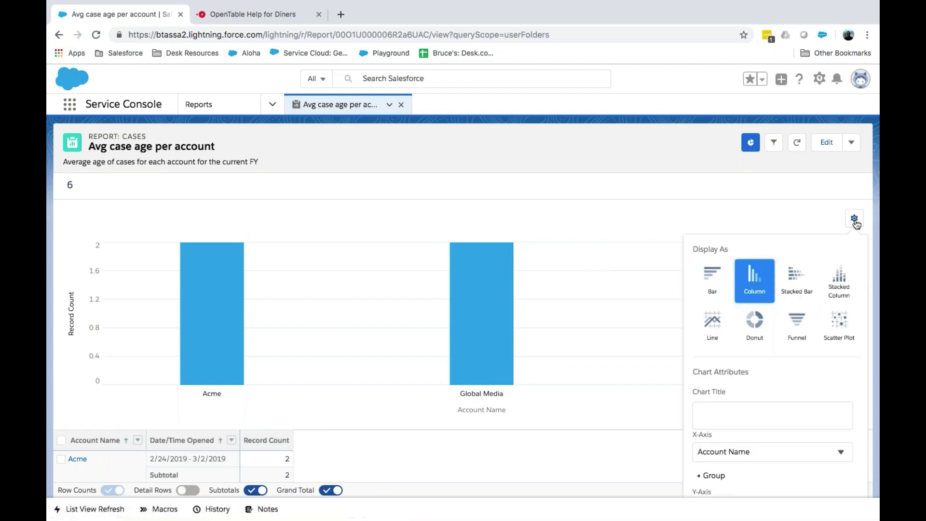
click(720, 328)
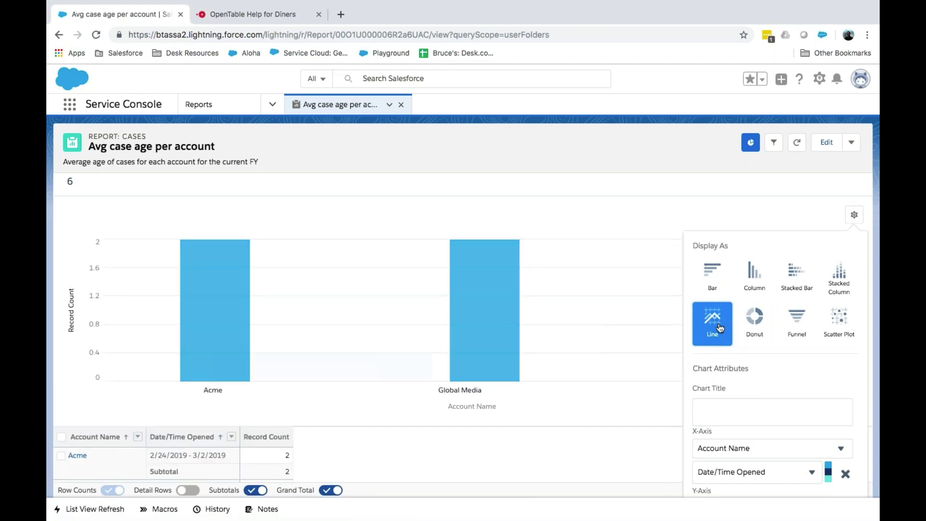
click(757, 317)
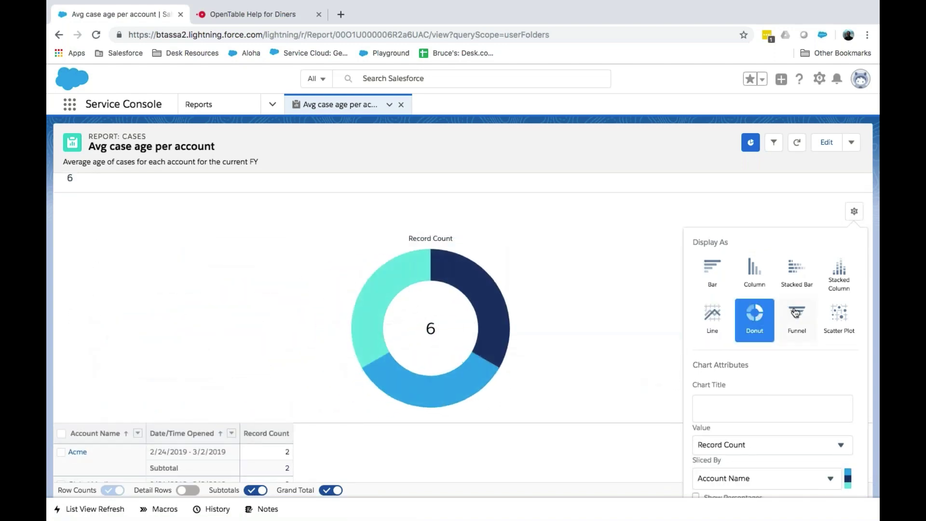
click(795, 312)
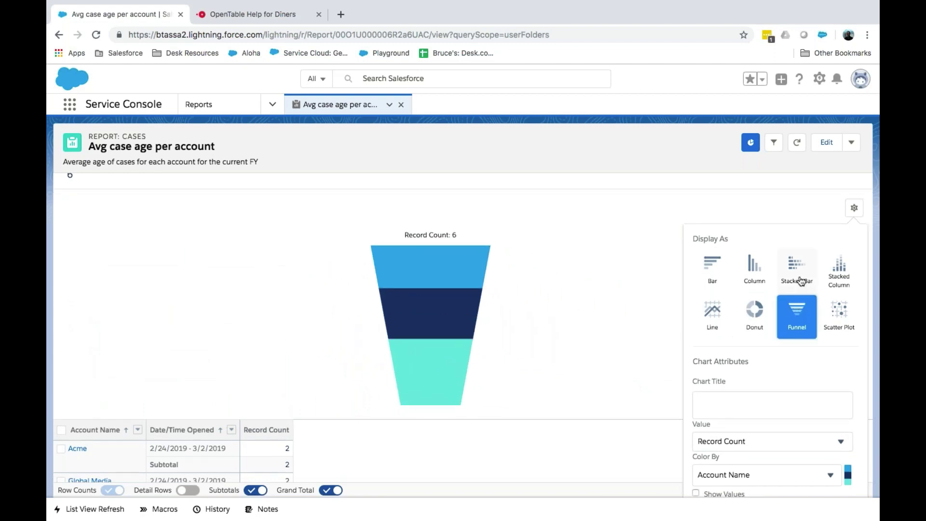
click(549, 425)
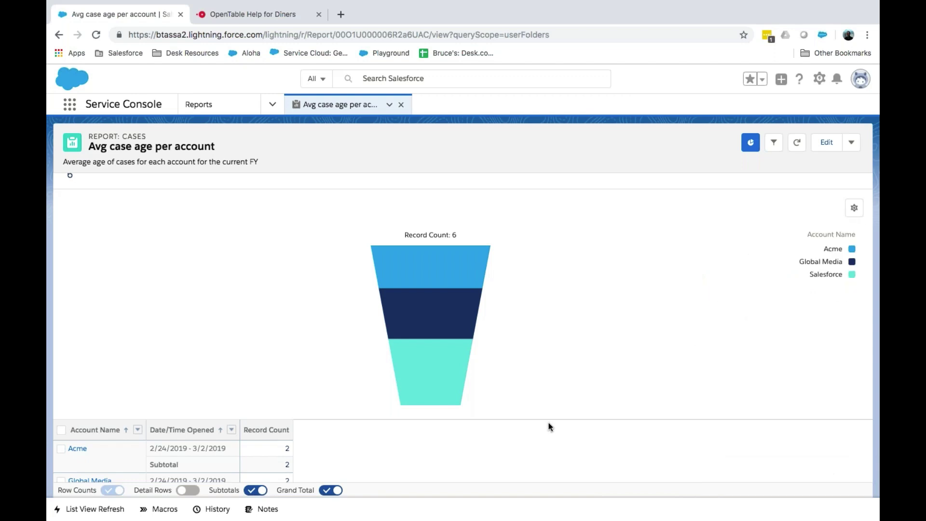
scroll(550, 426, down, 2)
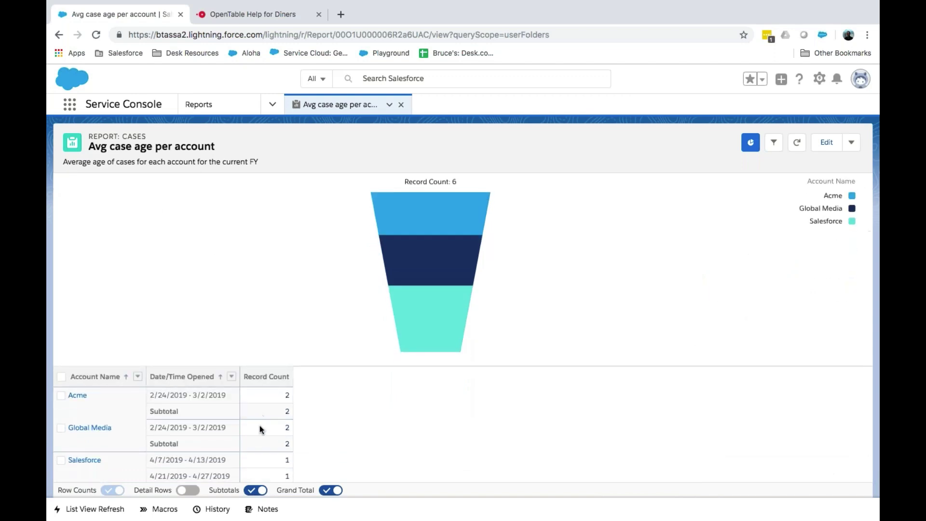
scroll(363, 426, down, 1)
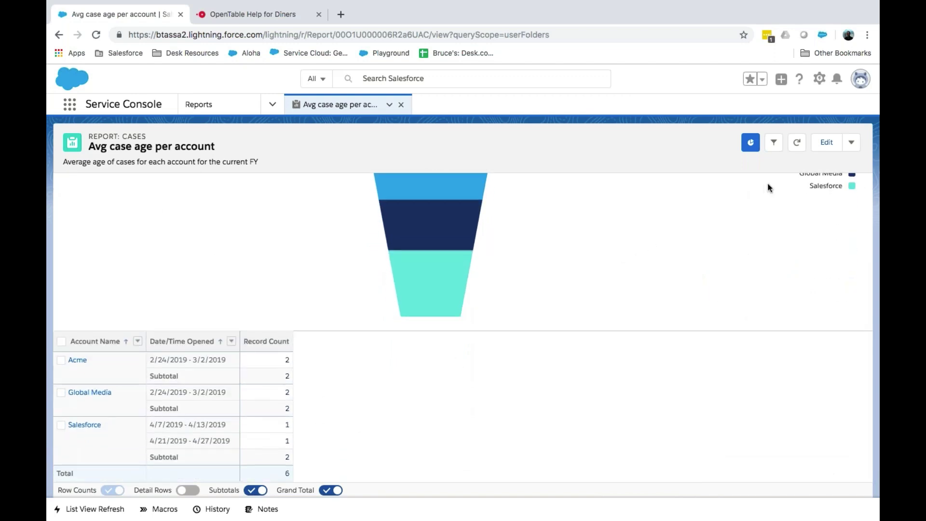
- In the report editor, recolour the chart with Color Safe Palette, check Filters, and close the editor
click(826, 142)
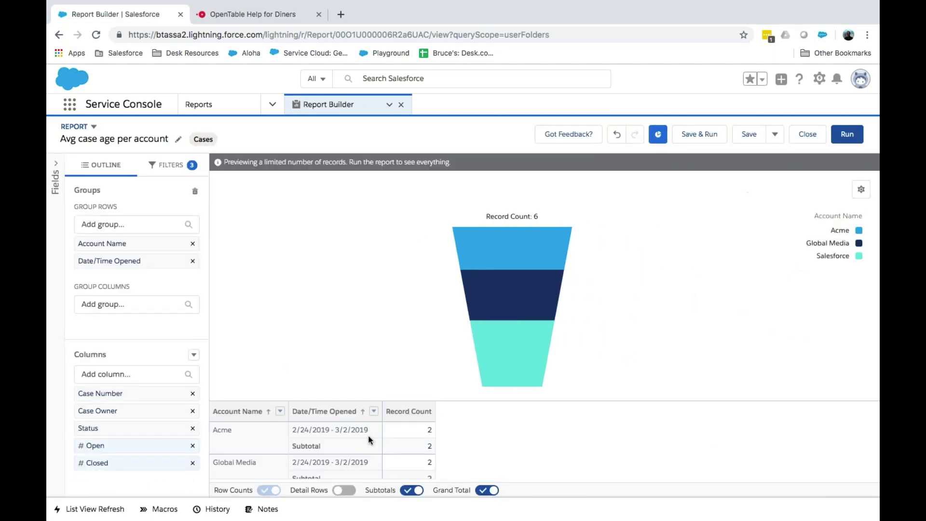
scroll(366, 450, down, 2)
scroll(367, 450, up, 2)
click(860, 189)
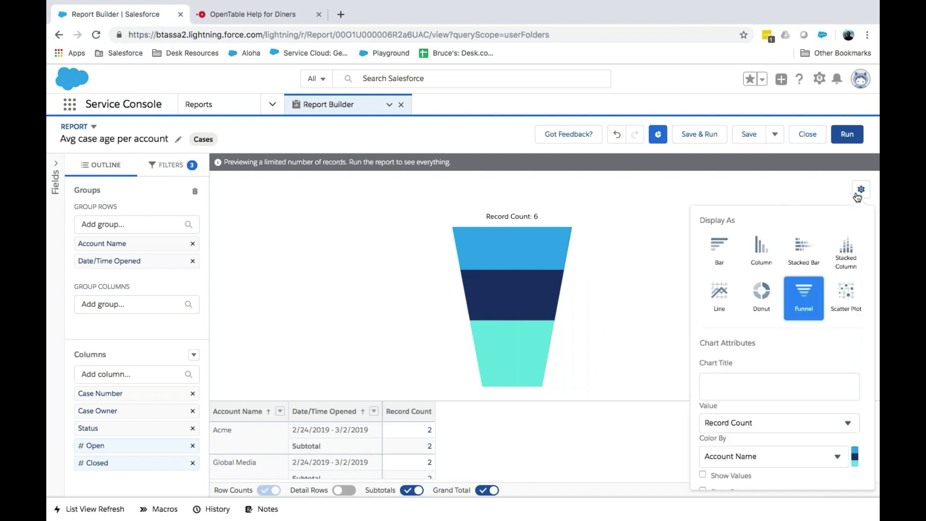
scroll(781, 408, down, 1)
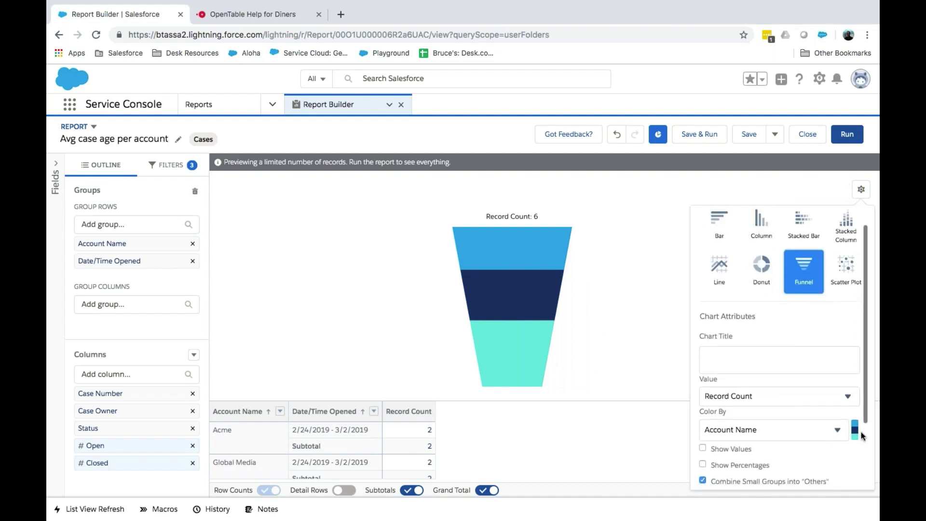
click(855, 431)
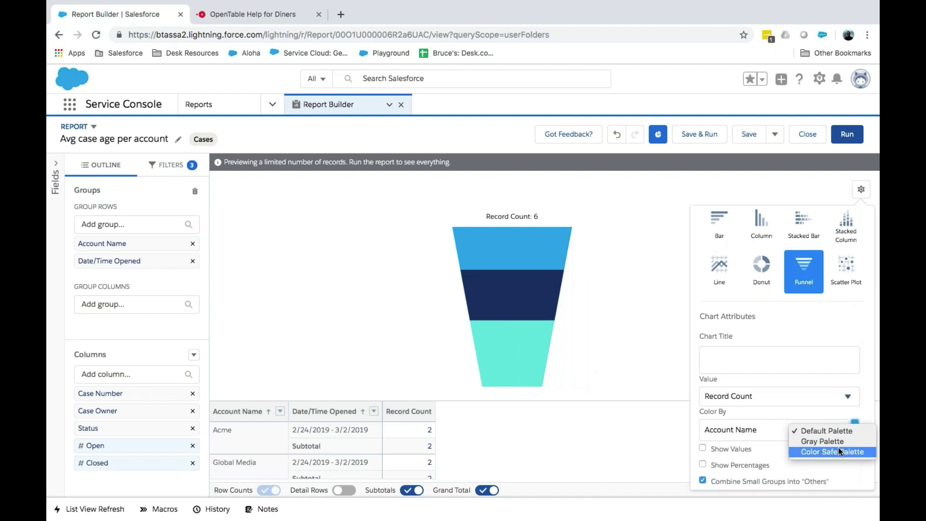
click(837, 447)
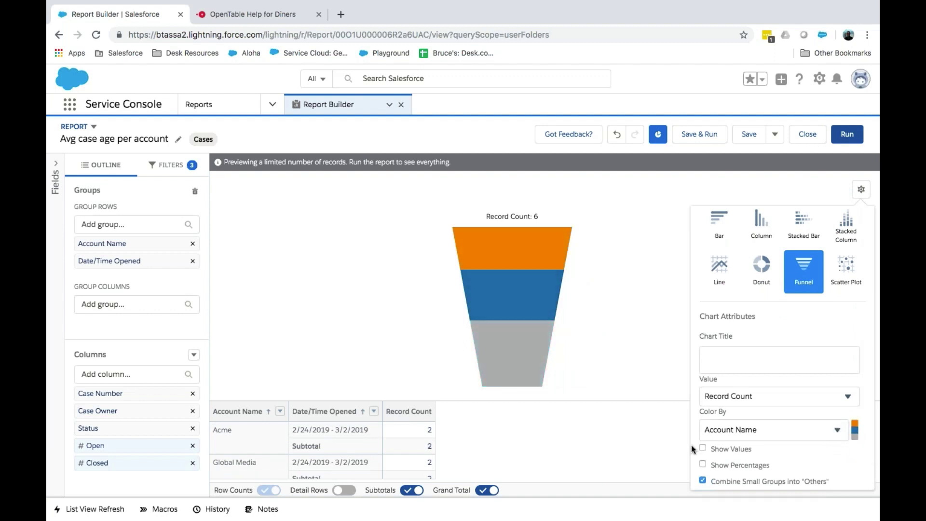
click(634, 381)
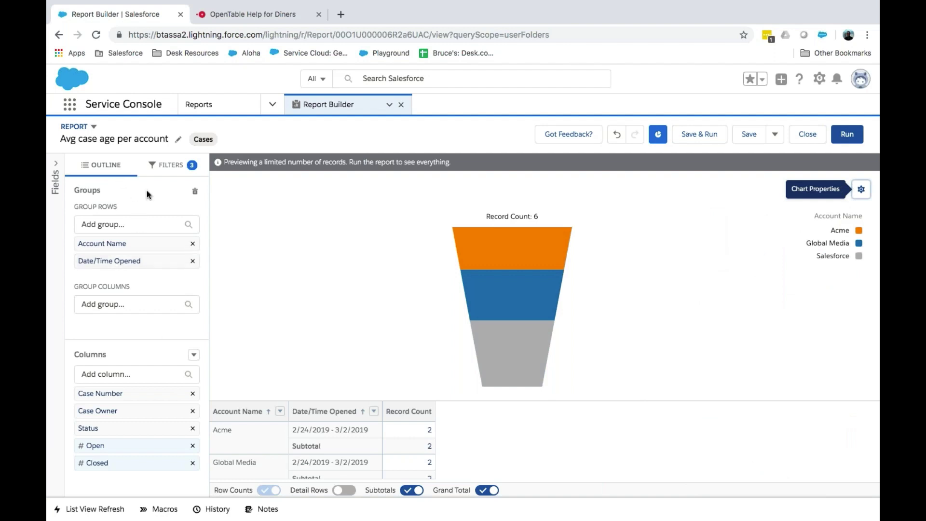
click(169, 167)
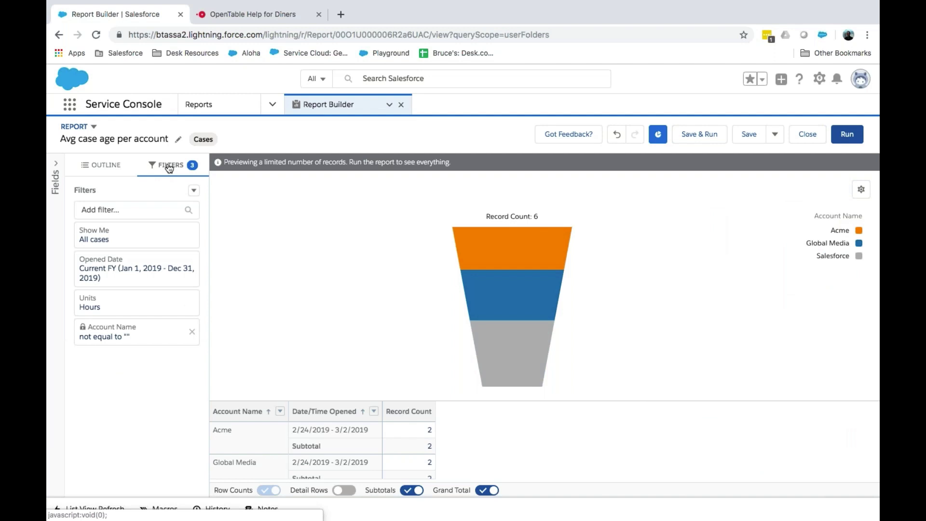
click(804, 139)
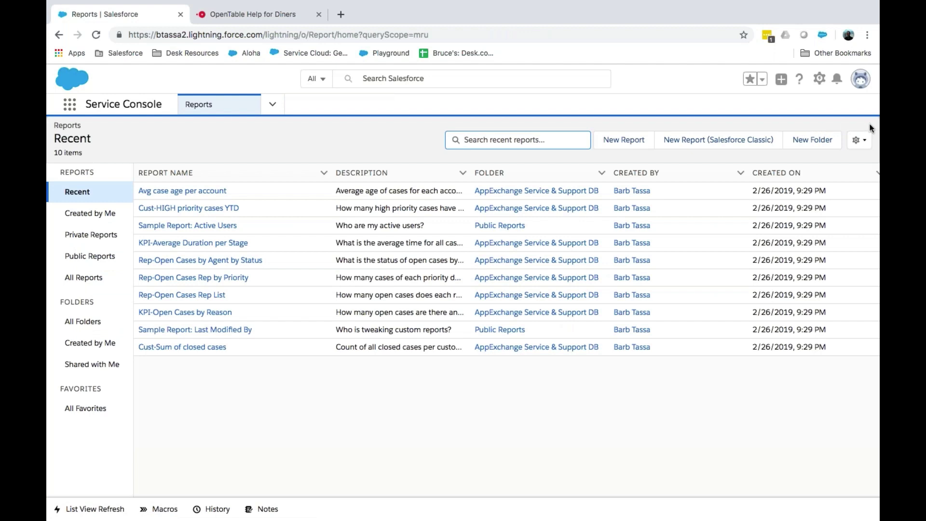
- Open the Avg case age per account report and start a subscription from its actions menu
click(208, 192)
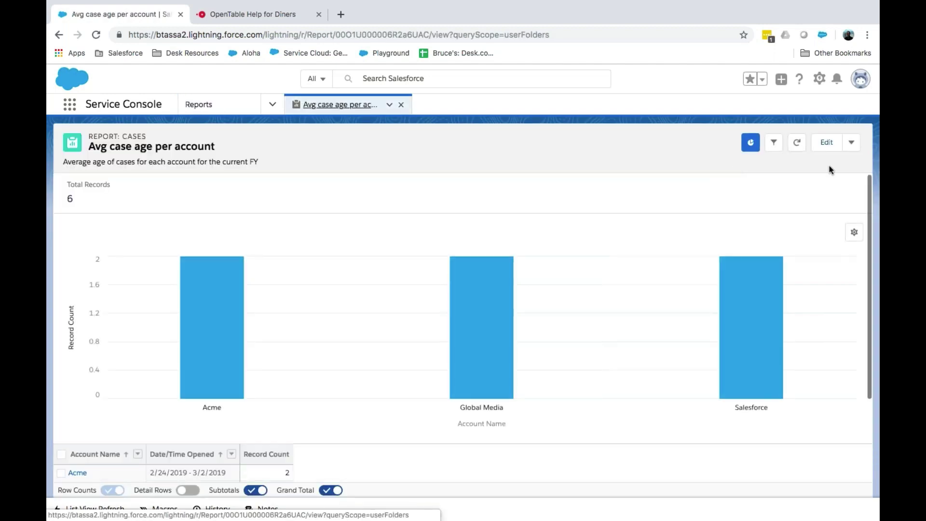
click(843, 147)
click(840, 150)
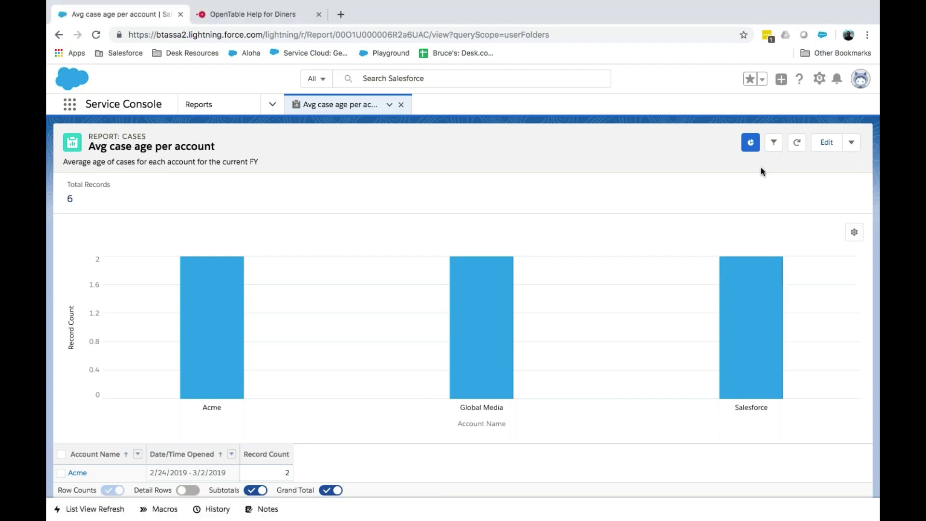
click(851, 144)
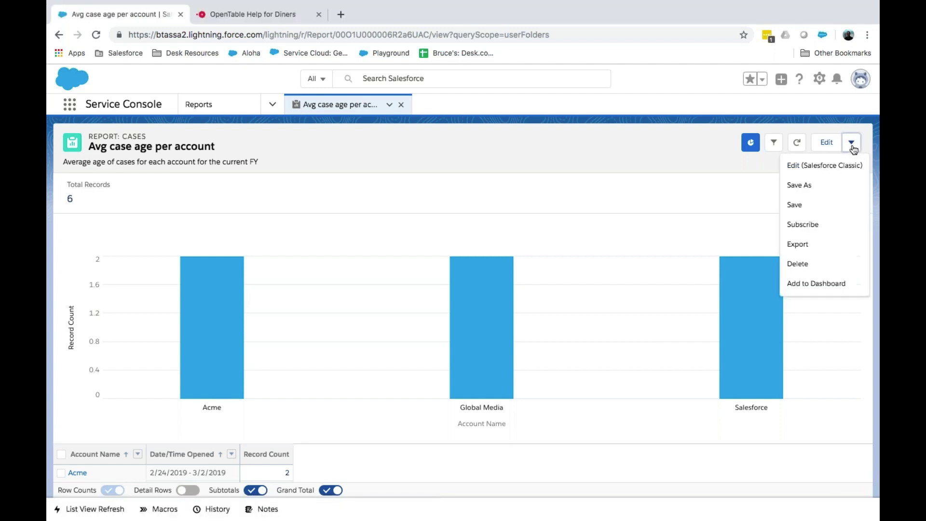
click(806, 225)
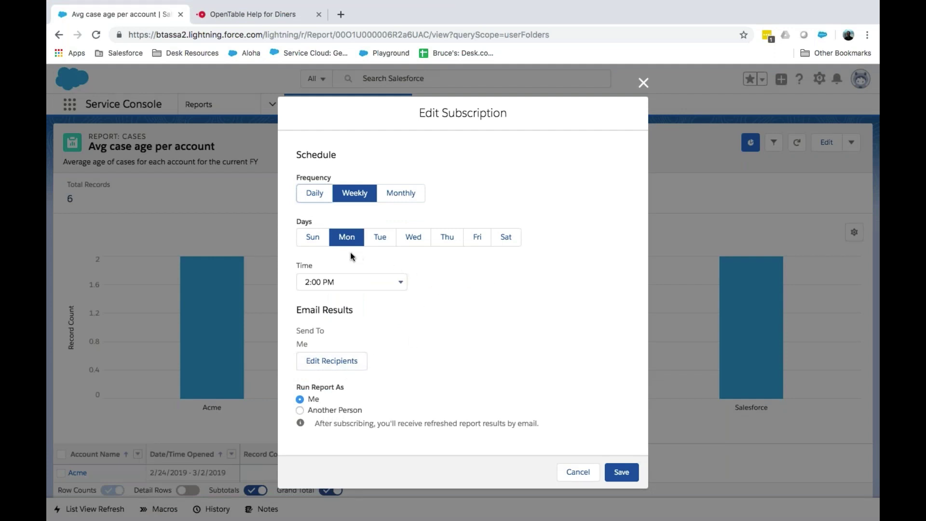
- Set the subscription to Monday, Wednesday and Friday at 8:00 AM, then cancel without saving
click(413, 237)
click(476, 237)
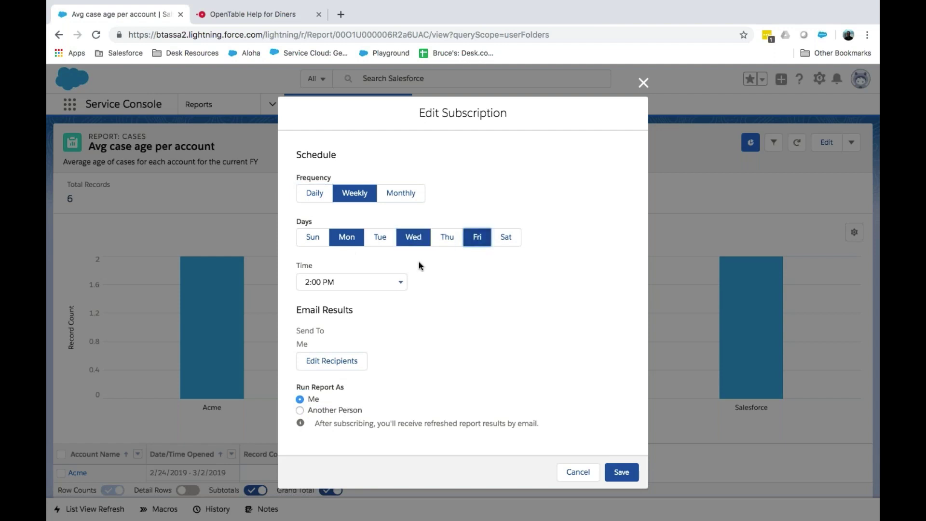
click(400, 281)
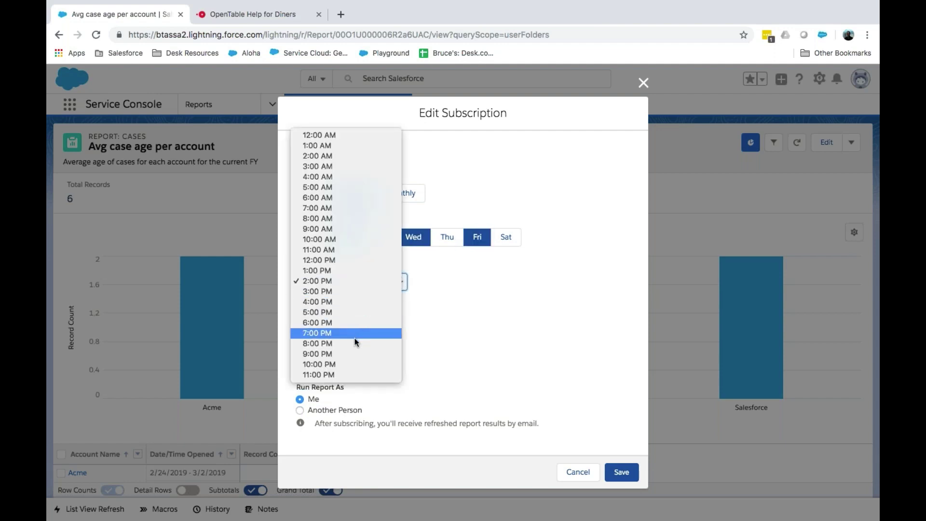
click(351, 342)
click(351, 238)
click(389, 281)
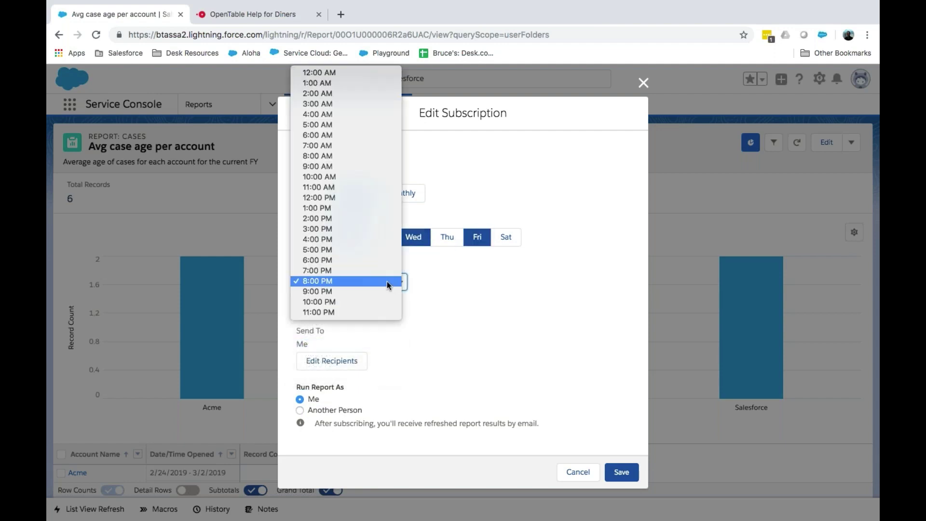
click(352, 155)
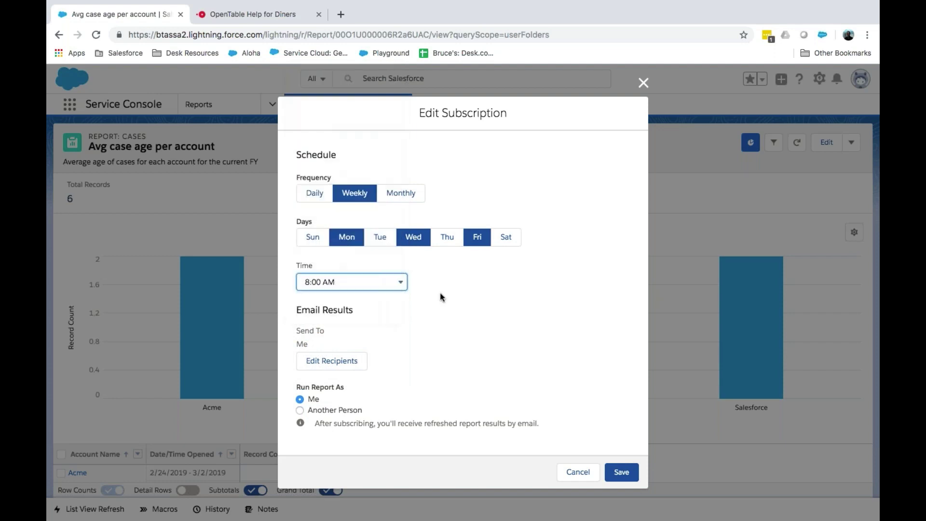
click(442, 297)
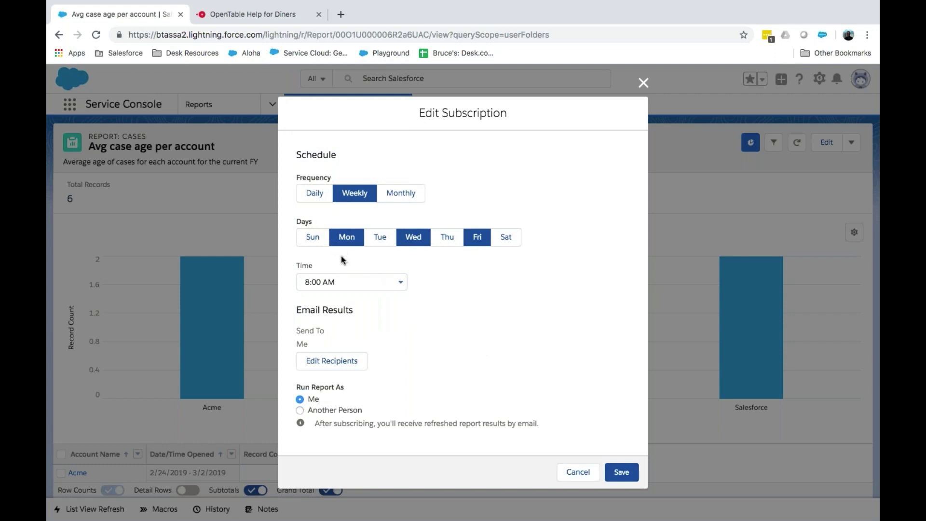
click(575, 475)
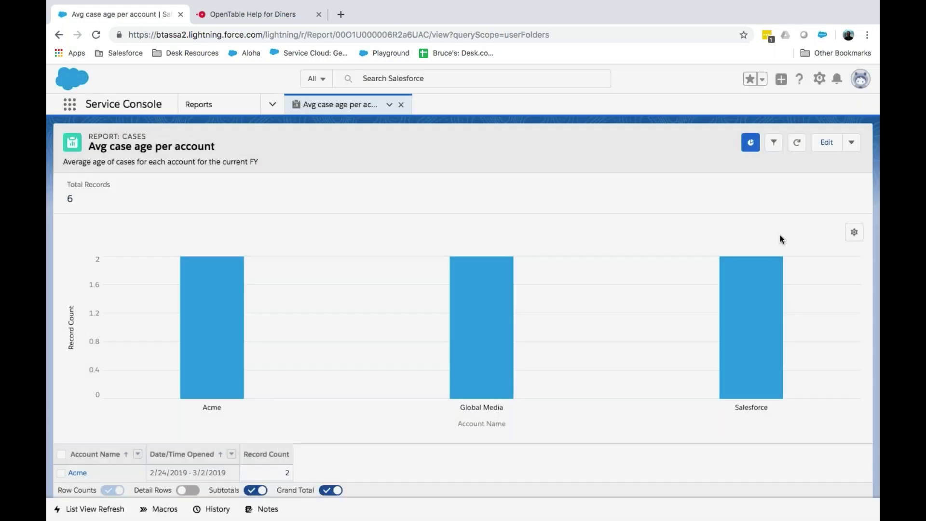
- Close the Avg case age per account report tab and open the console page list
click(850, 142)
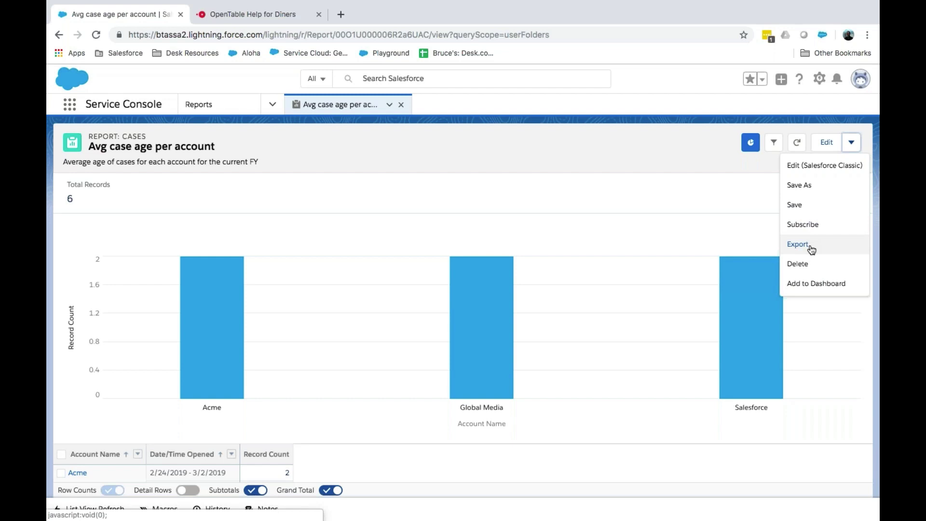
click(567, 144)
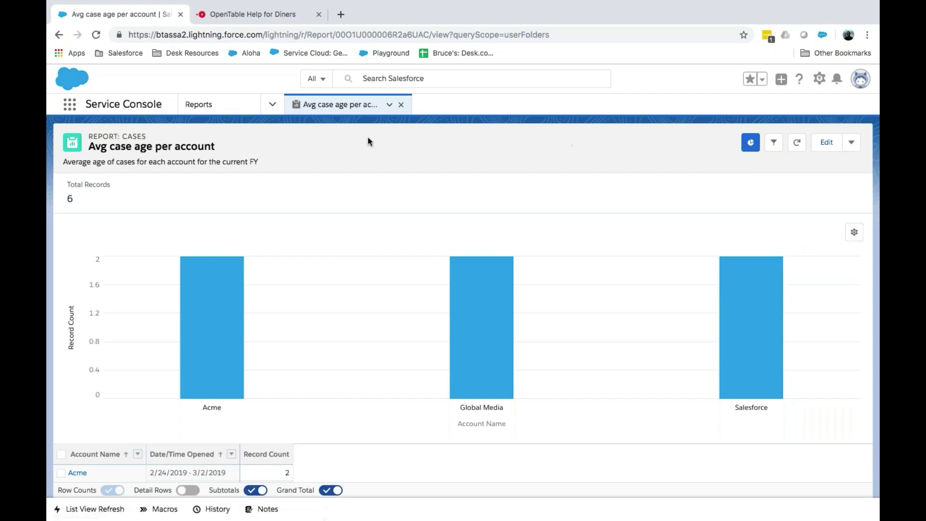
click(273, 107)
click(401, 105)
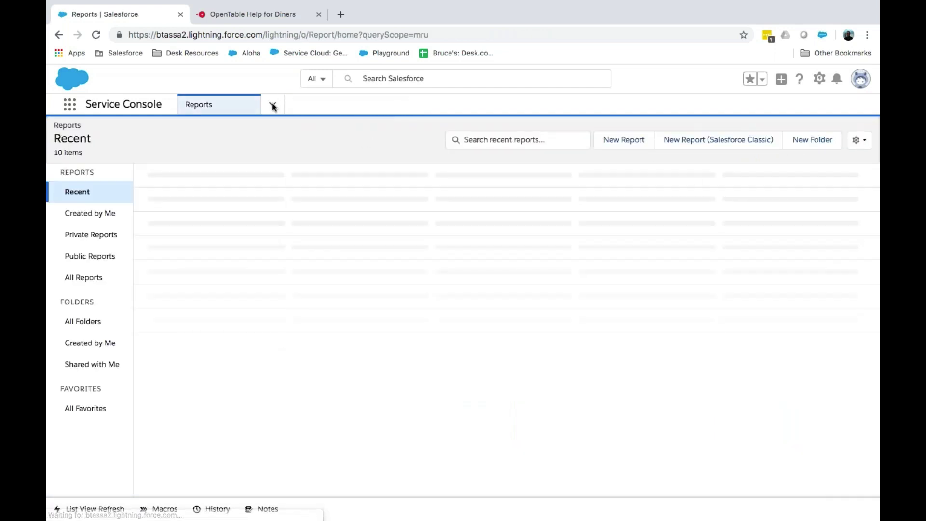
click(272, 106)
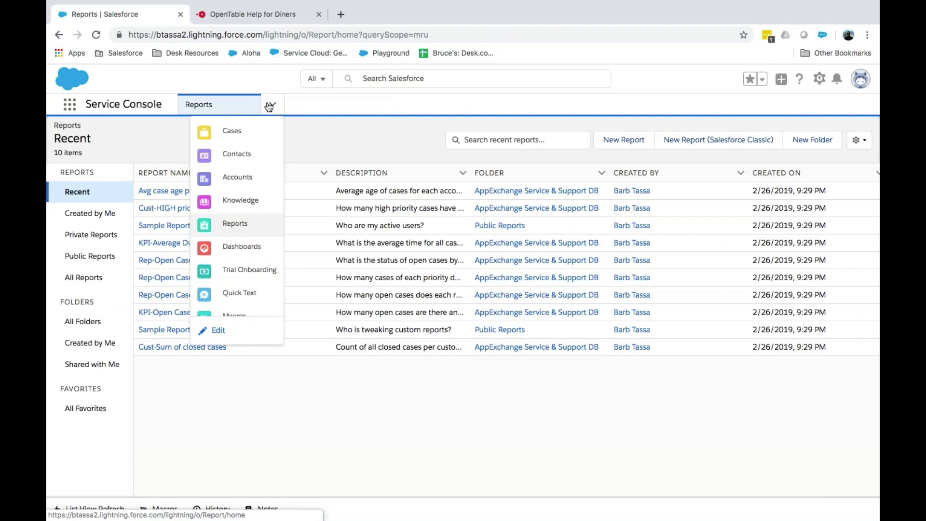
- Open the Service - KPI's dashboard from the Dashboards list and scroll through its case charts
click(243, 248)
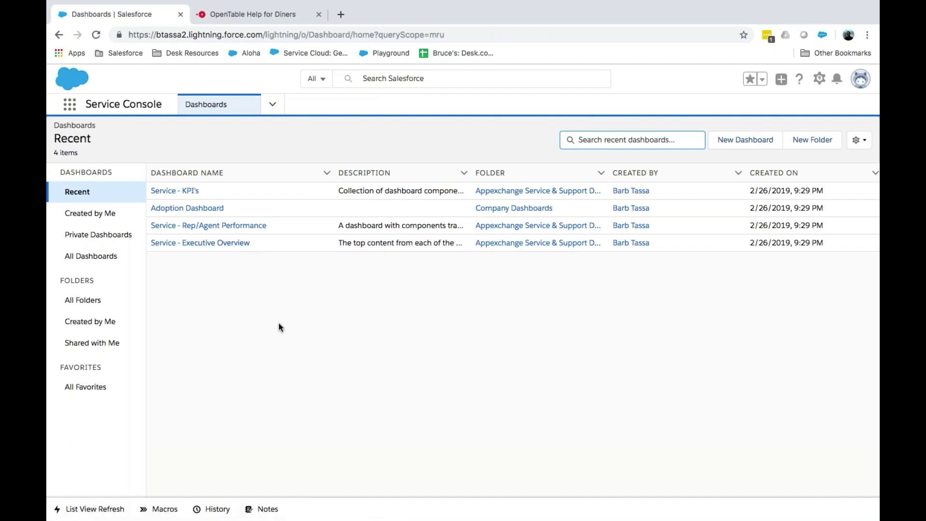
click(176, 192)
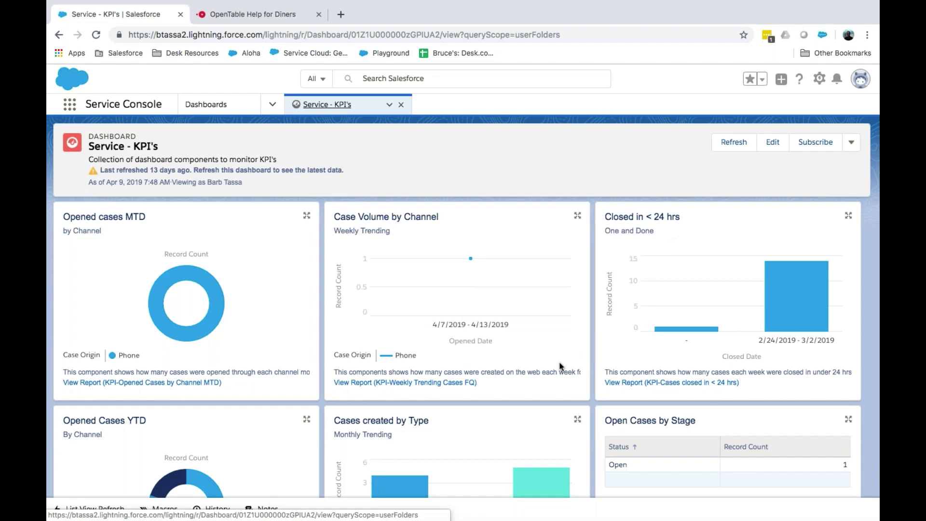
scroll(561, 366, down, 1)
scroll(561, 366, down, 3)
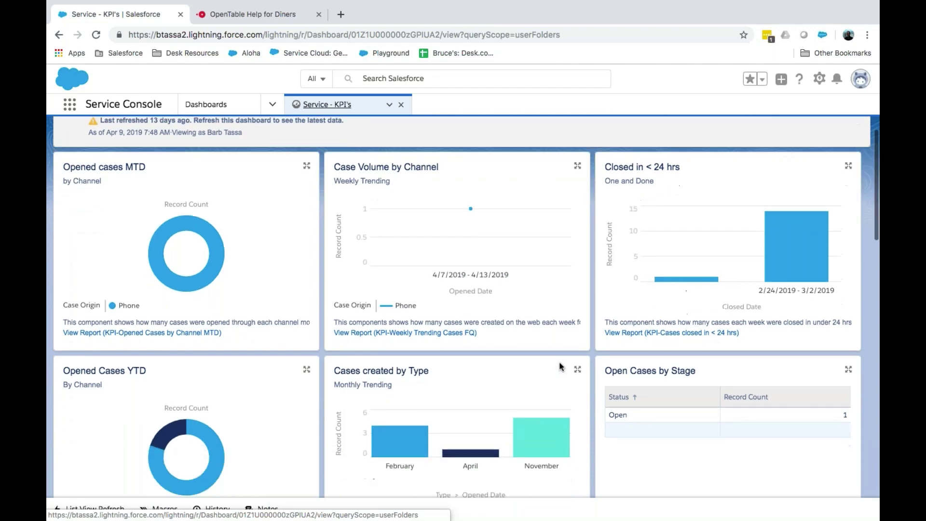
scroll(479, 399, up, 3)
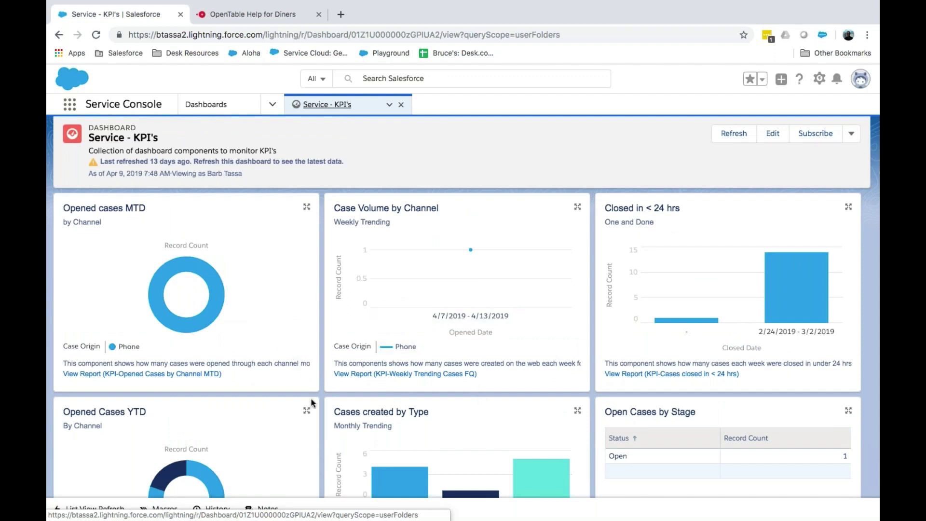
scroll(311, 403, down, 3)
scroll(310, 399, up, 3)
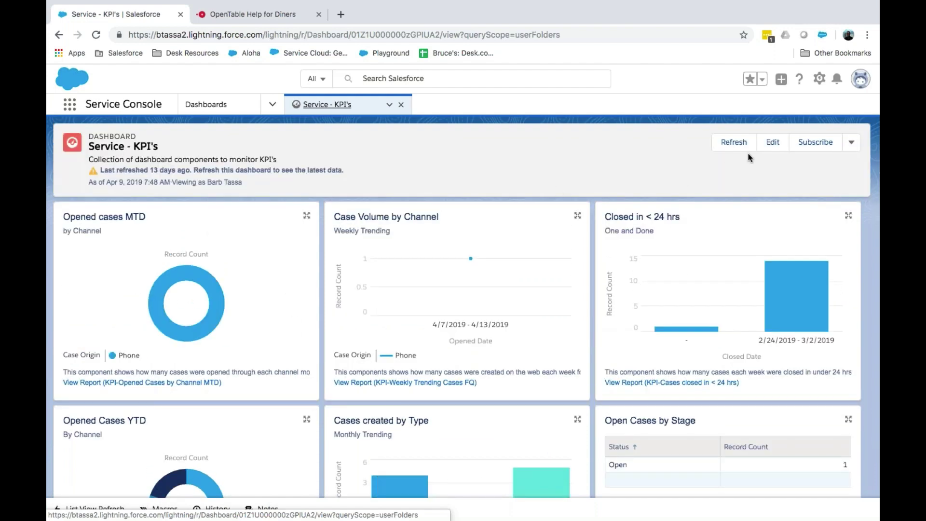
- In edit mode, change the Case Volume by Channel chart to stacked columns
click(771, 150)
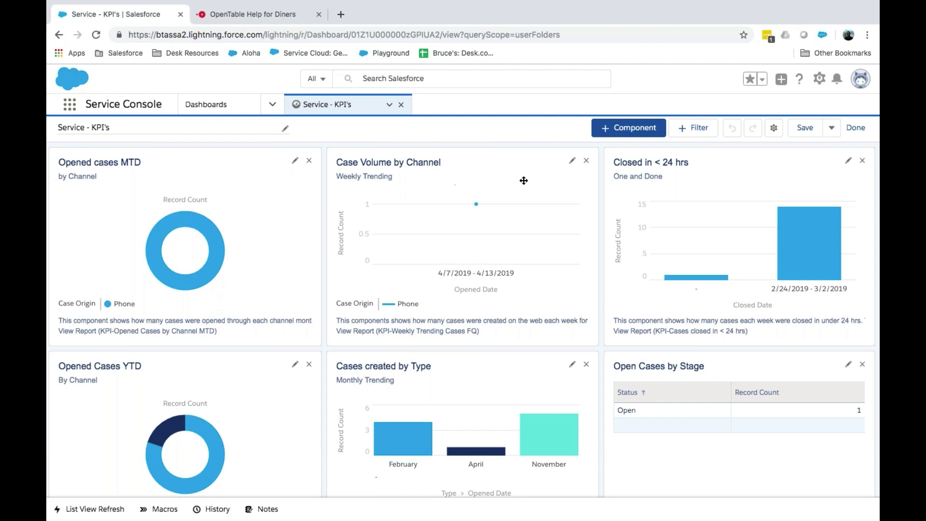
click(572, 161)
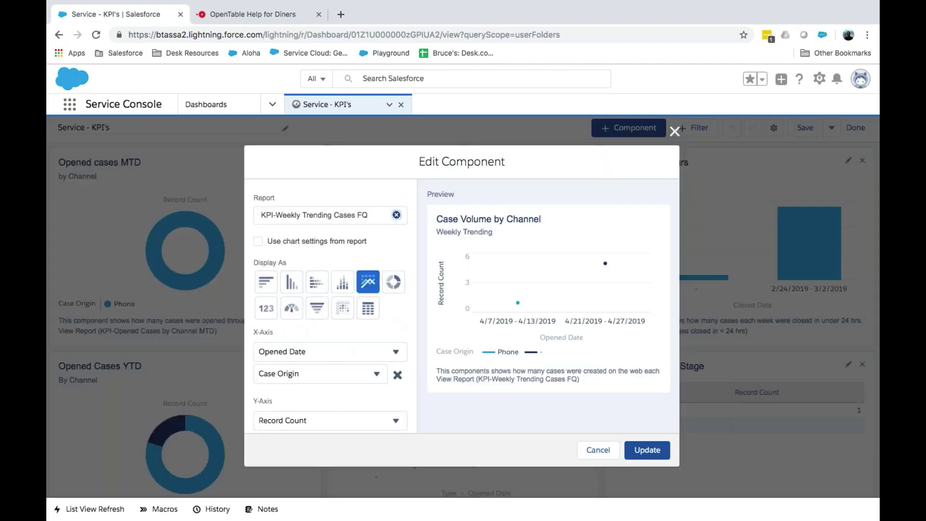
click(343, 284)
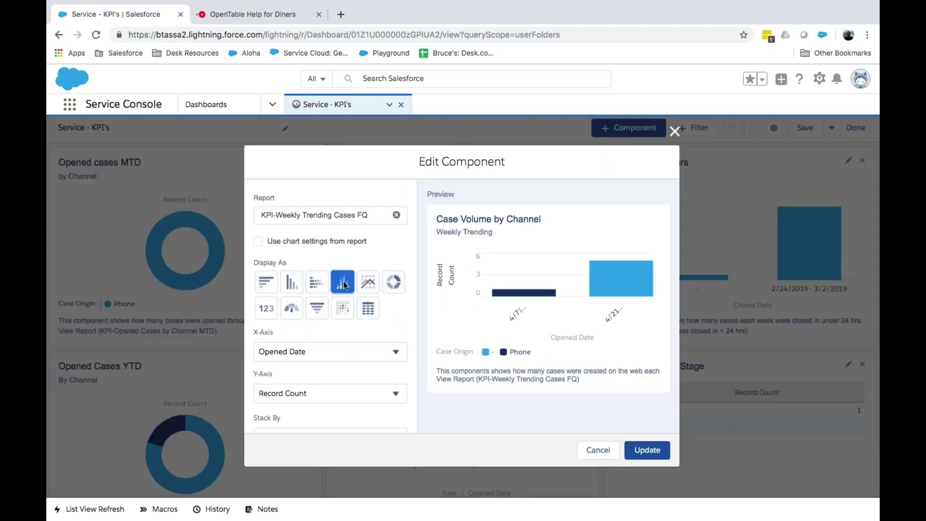
scroll(349, 368, down, 4)
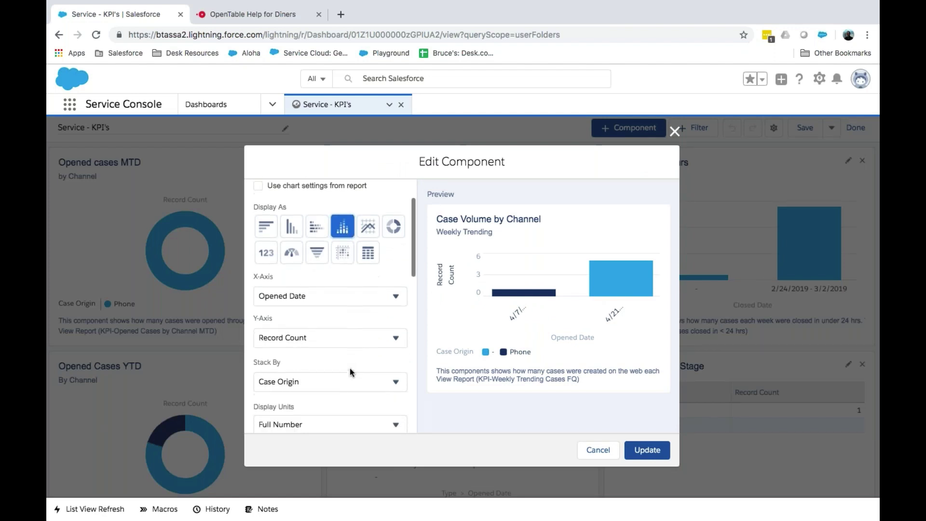
scroll(361, 366, down, 1)
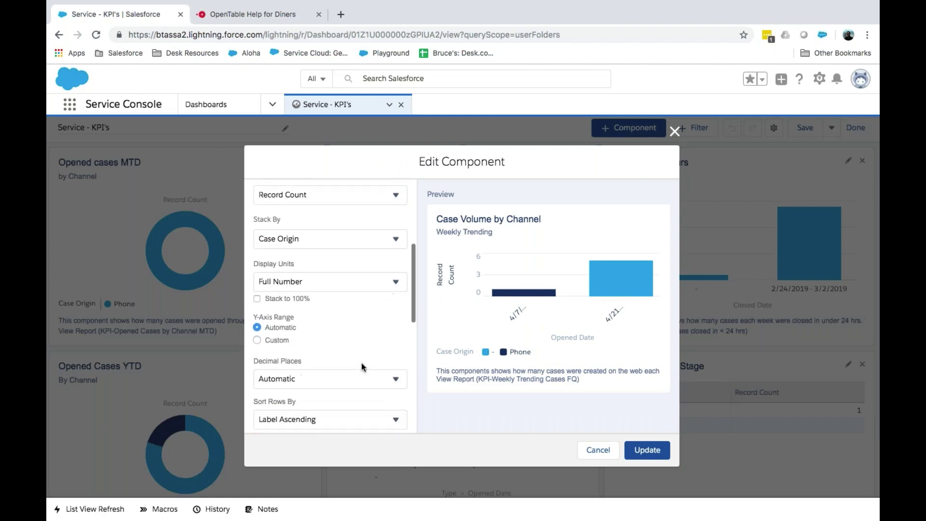
click(644, 450)
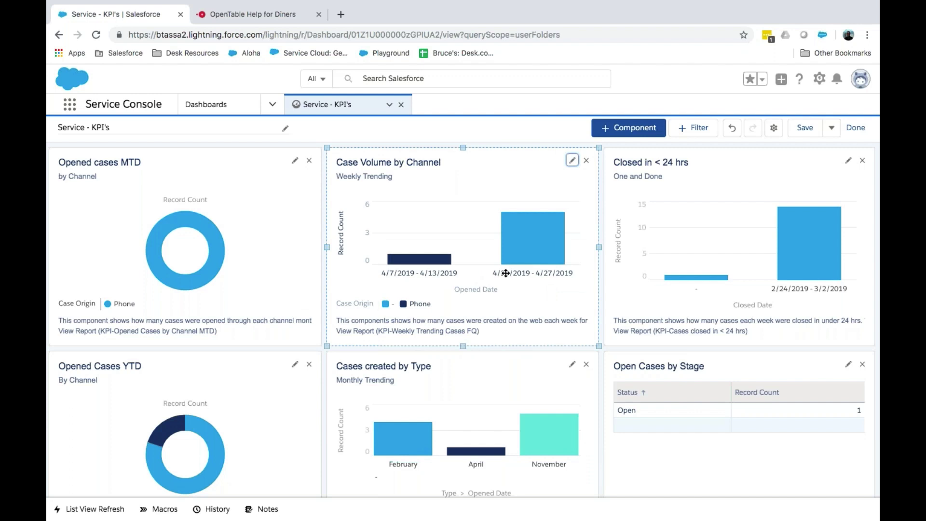
- Move Case Volume by Channel to the top-left position and save the dashboard
drag(440, 178, 196, 187)
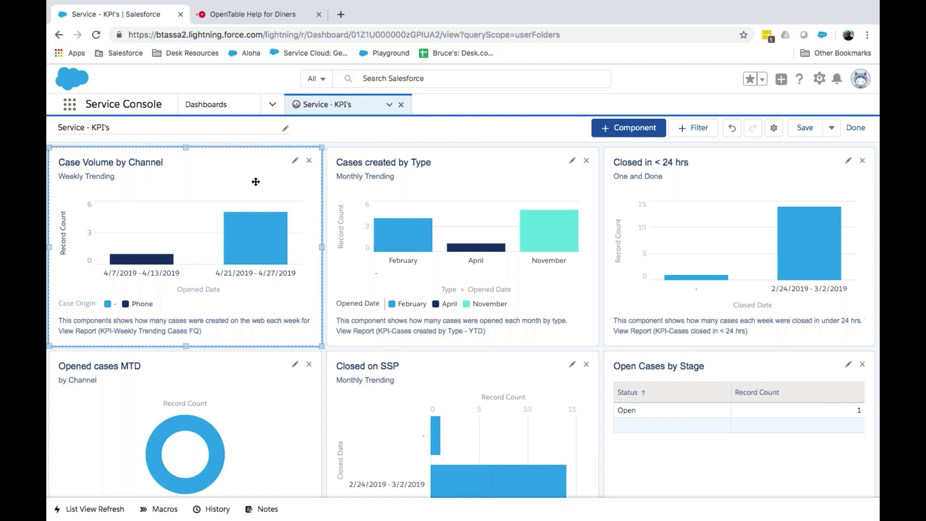
click(855, 128)
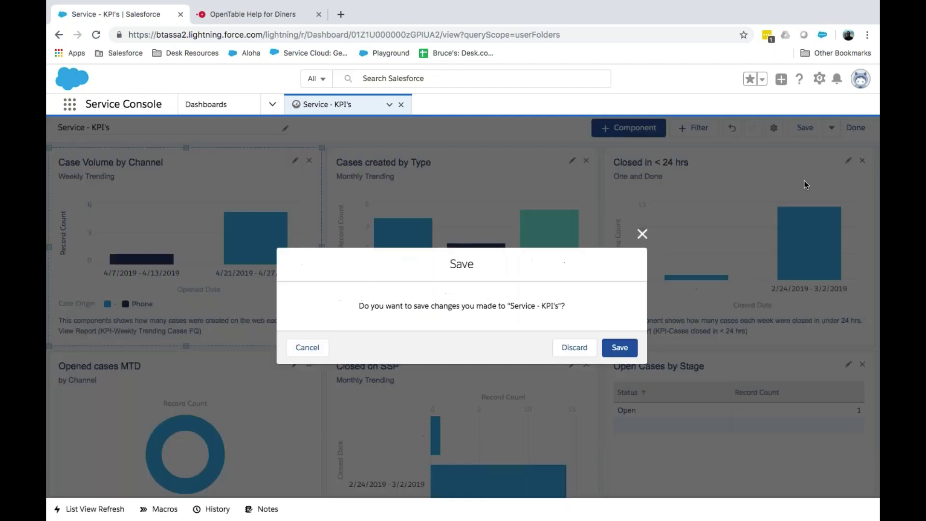
click(620, 347)
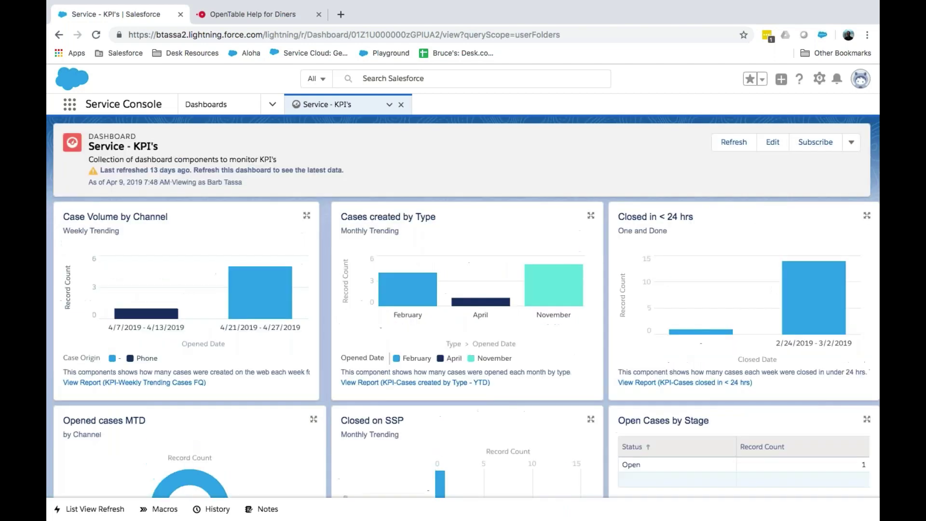
- Dismiss the Subscribe dialog, close the Service - KPI's dashboard tab, and show all apps
click(824, 145)
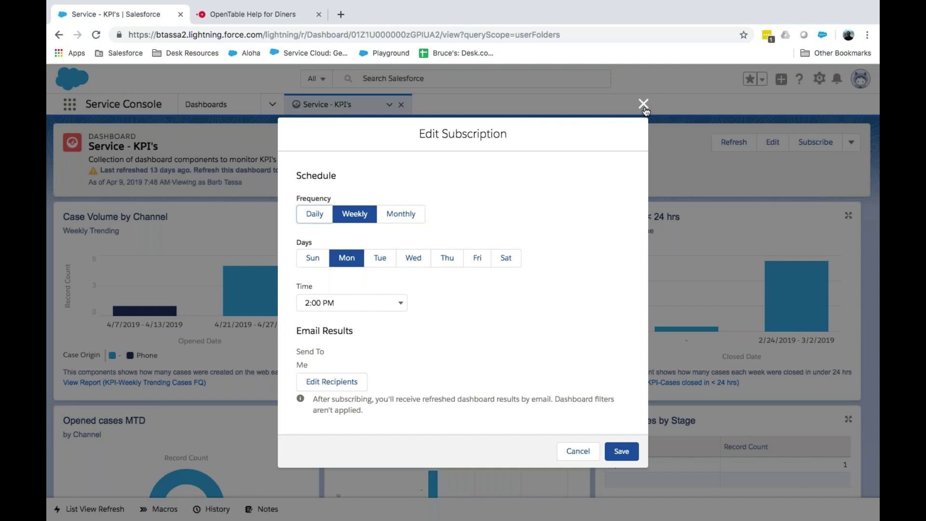
click(643, 104)
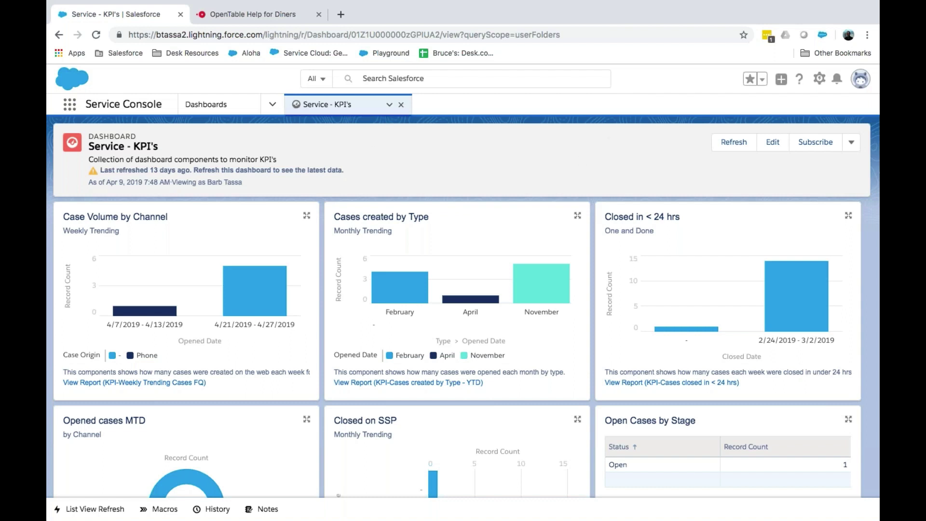
click(401, 104)
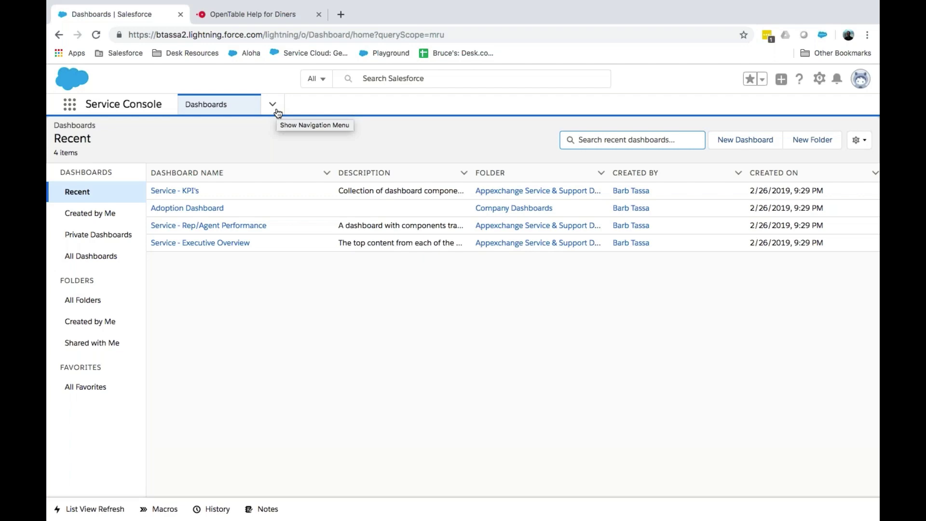
click(67, 108)
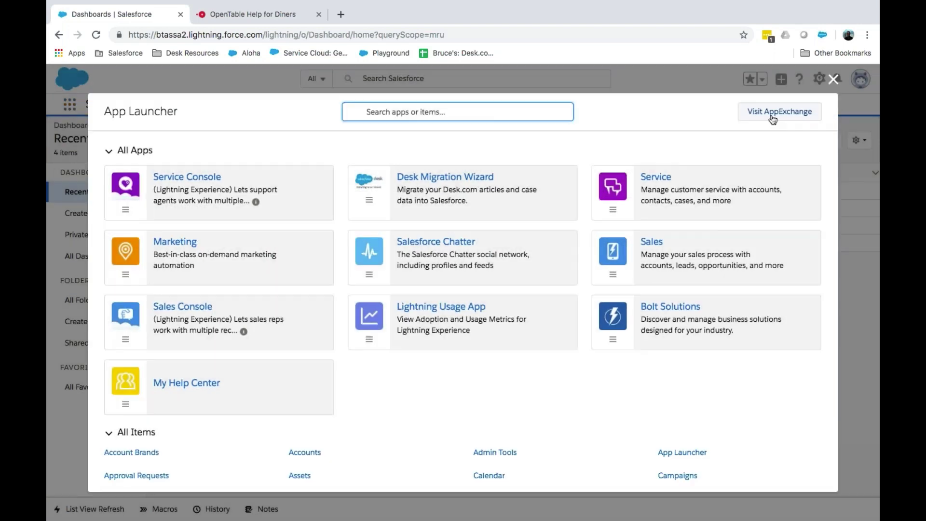
- Visit AppExchange and search it for 'Service Dashboards'
click(771, 114)
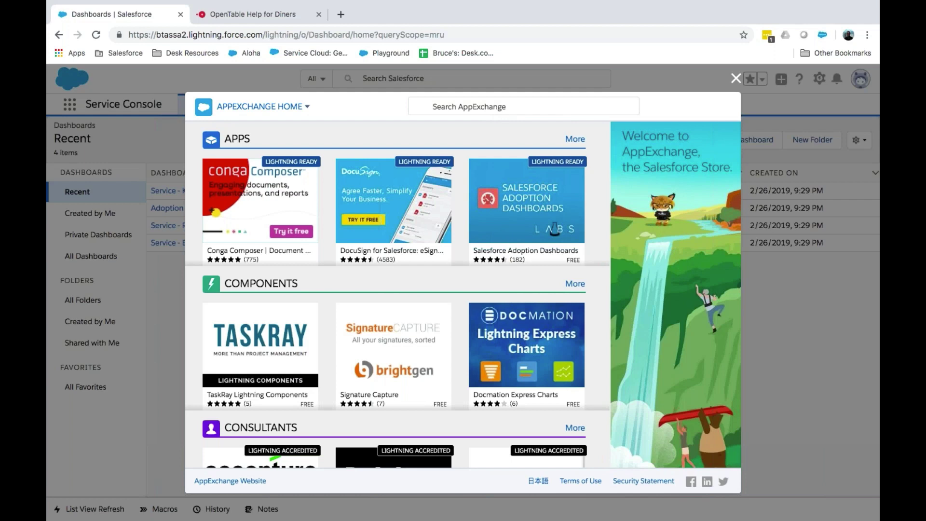
click(463, 106)
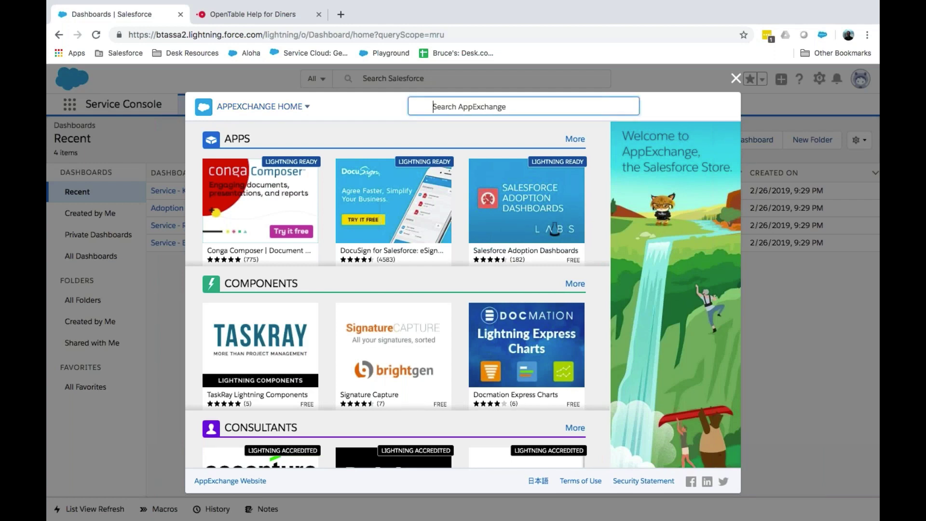
text(Service Dash)
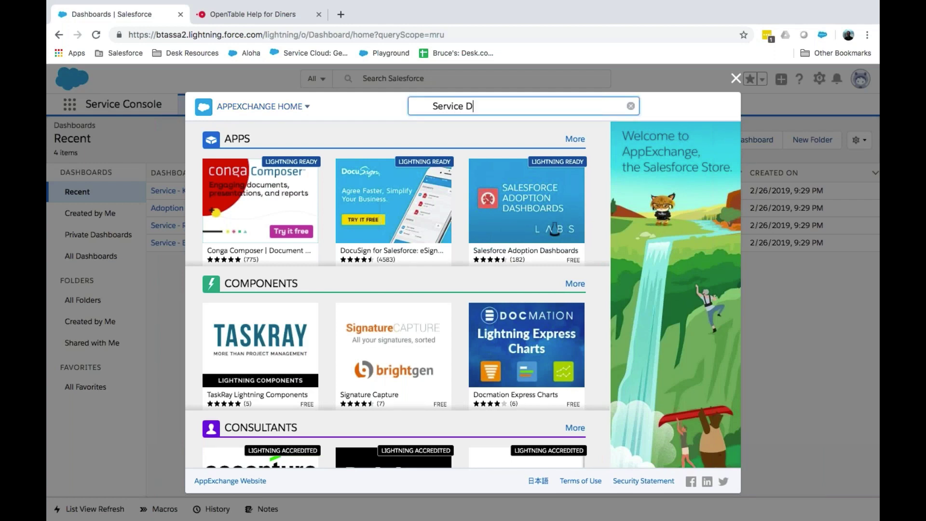
text(boards)
key(Return)
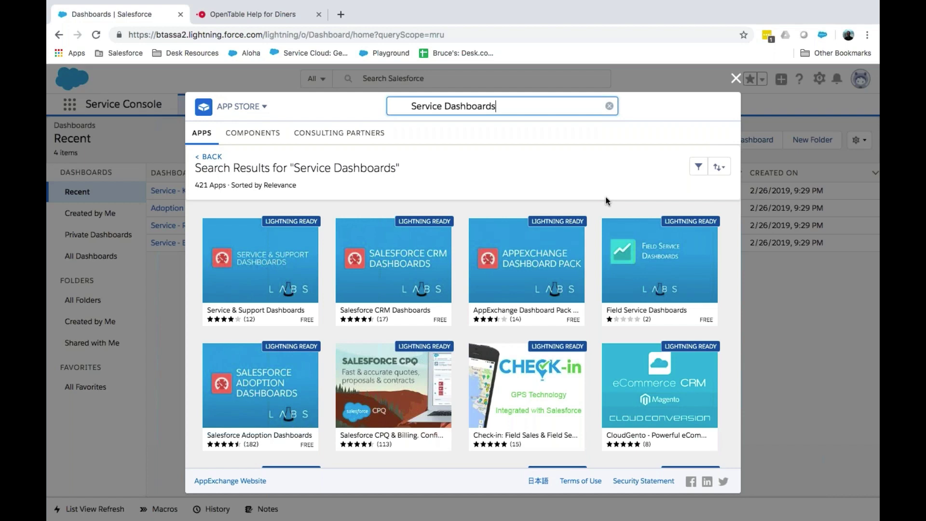
- Review the Salesforce CRM Dashboards listing's preview images and details, then close AppExchange
mouse_move(427, 266)
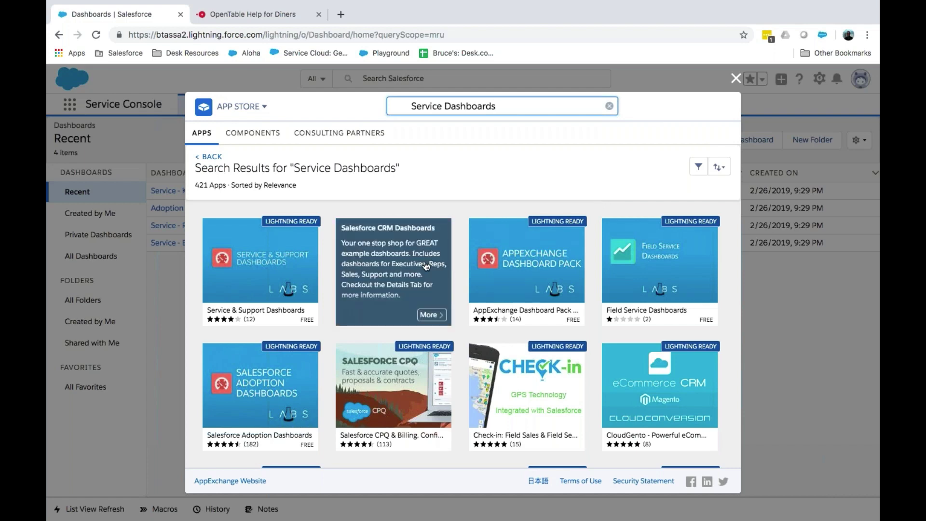
click(426, 266)
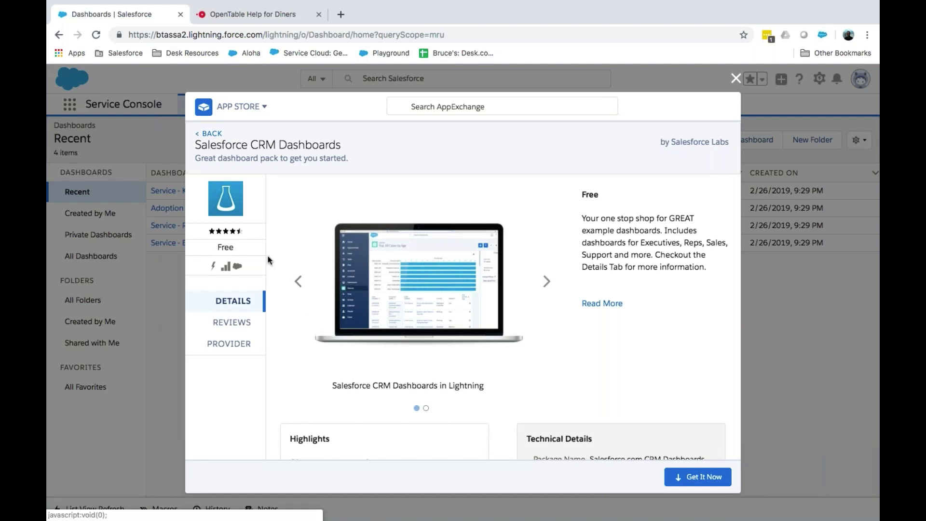
mouse_move(233, 232)
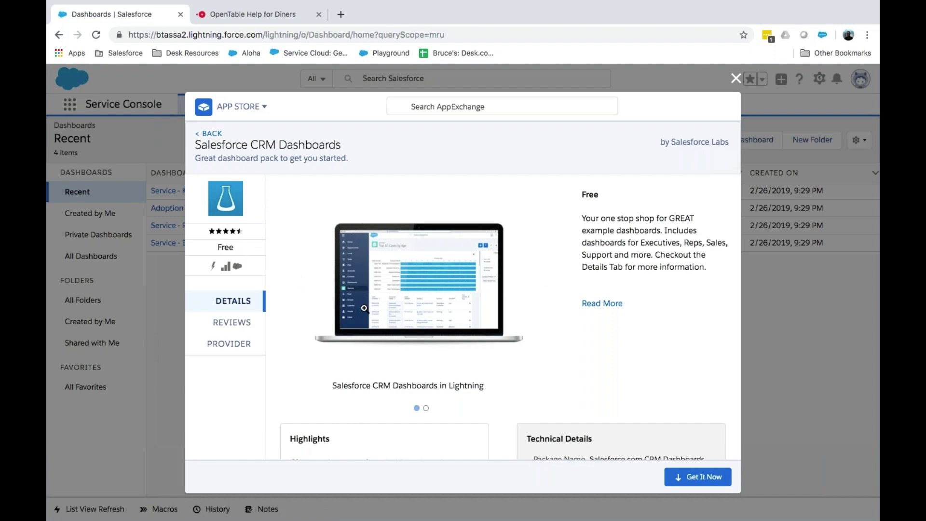
scroll(545, 268, down, 2)
click(546, 262)
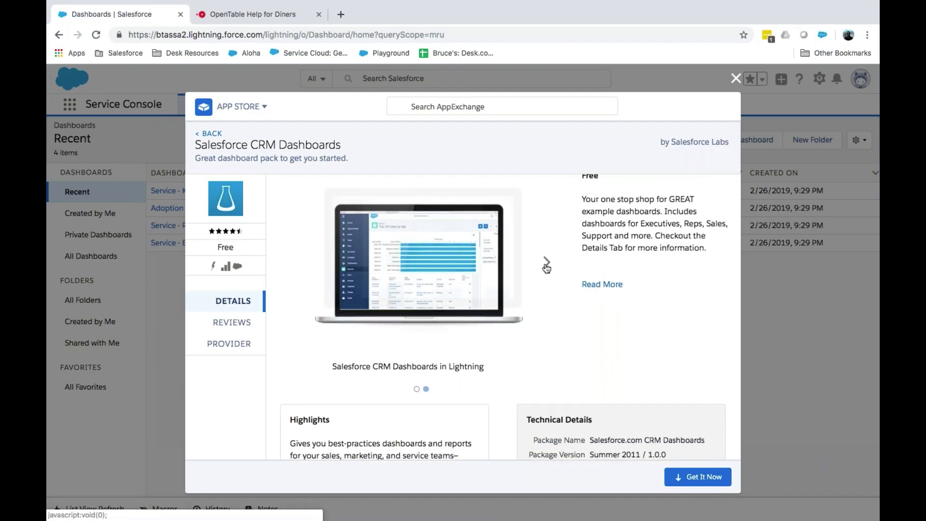
scroll(521, 326, down, 3)
scroll(509, 317, down, 3)
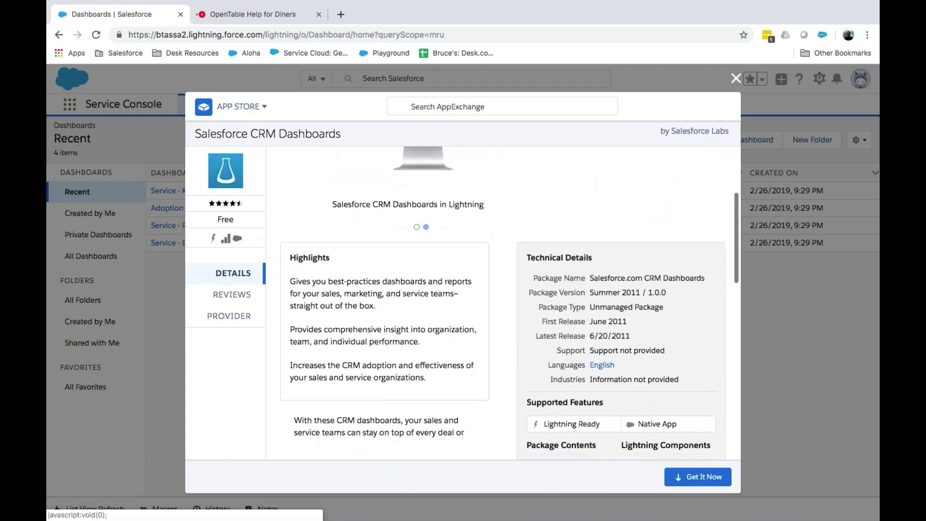
scroll(509, 317, down, 3)
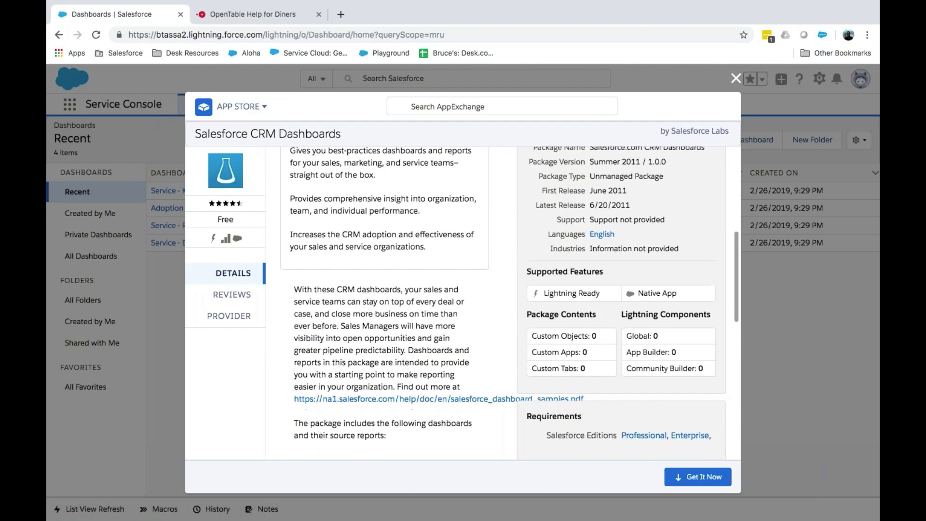
scroll(509, 317, down, 2)
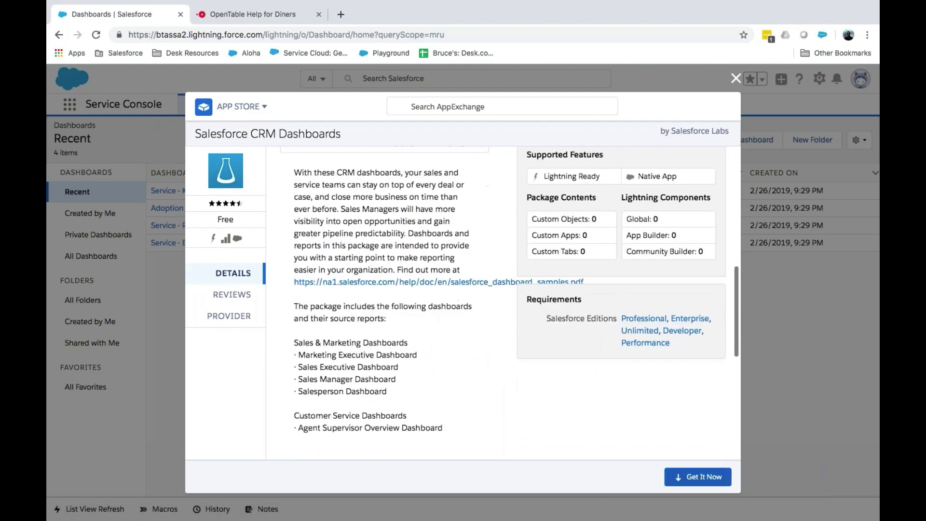
click(736, 79)
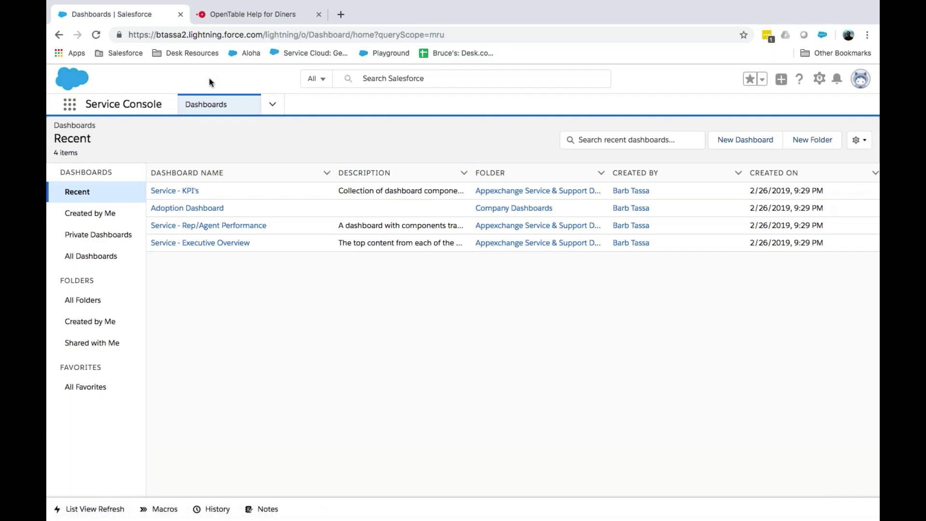
- Open Service Setup in a new browser tab from the Setup gear menu
click(273, 106)
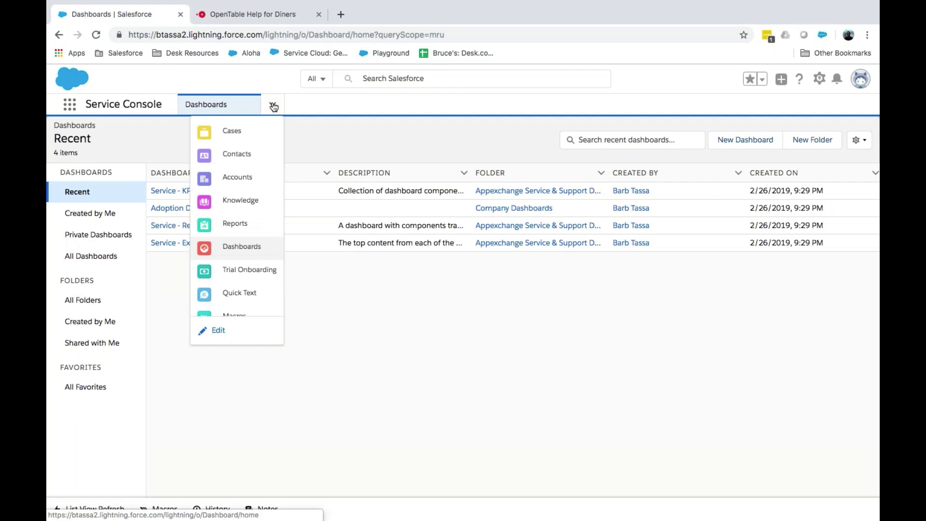
click(271, 79)
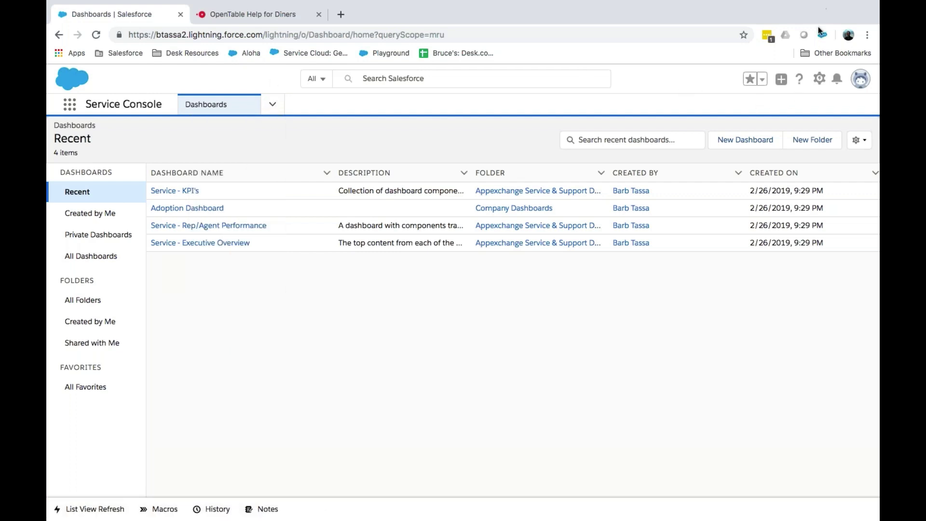
click(819, 79)
click(819, 110)
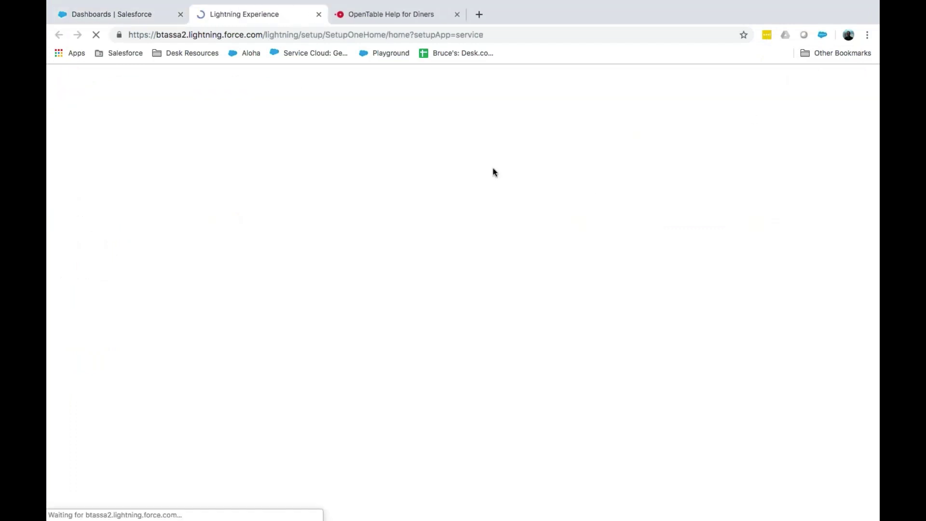
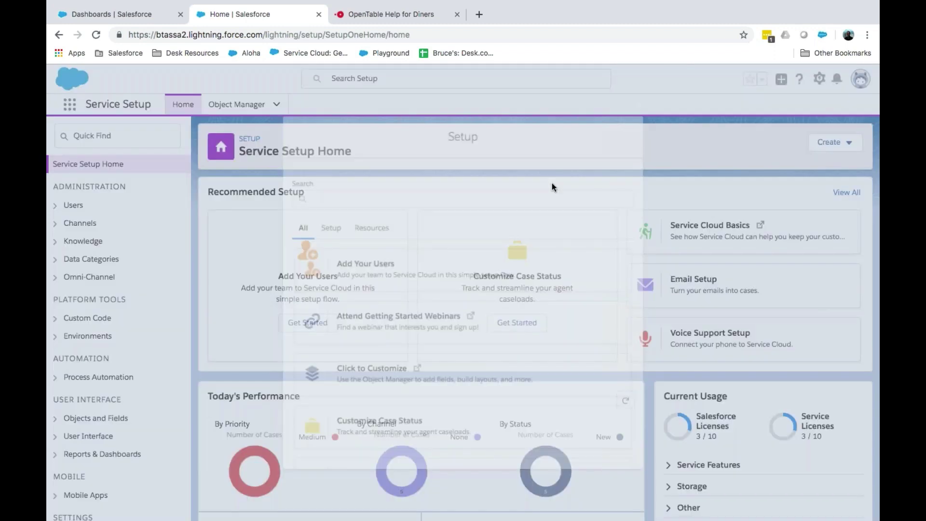
- Search Setup for 'comm' and launch the Lightning Communities setup wizard
text(comm)
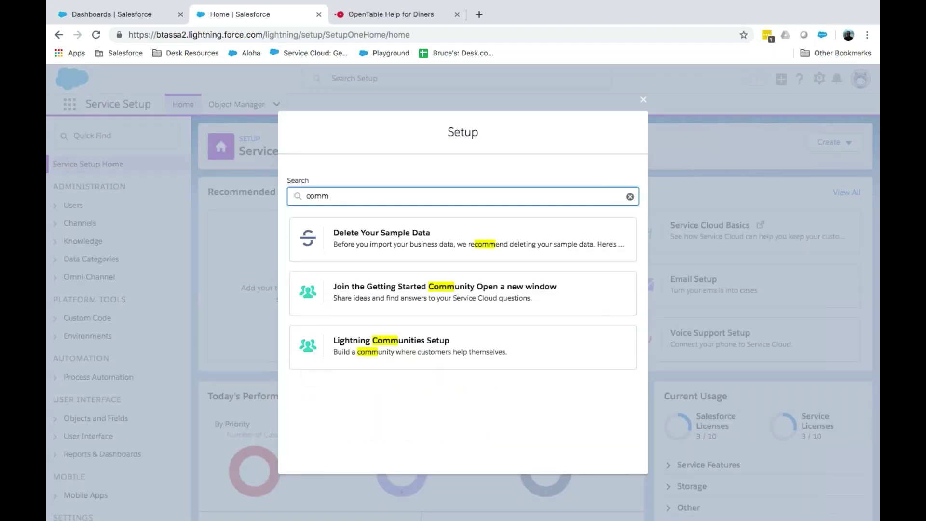
click(371, 342)
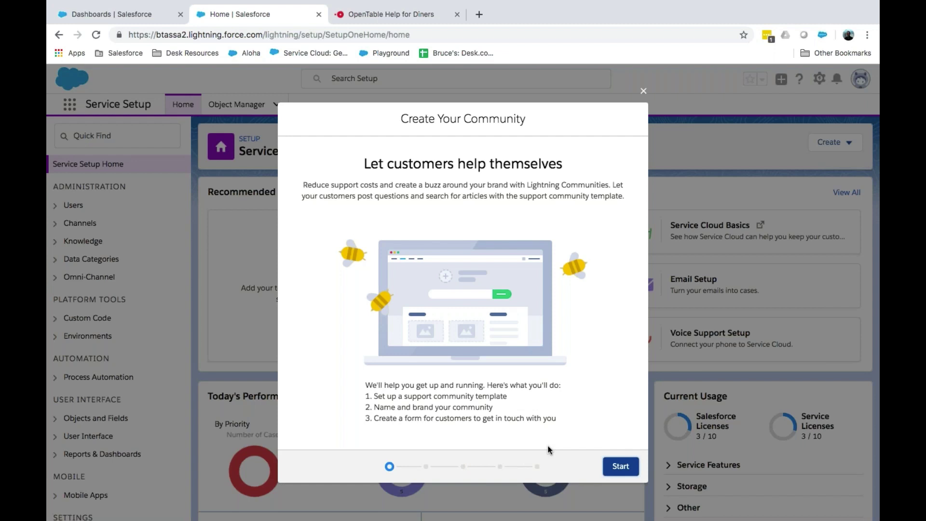
- Browse the OpenTable Diner Help topic lists, then return to the Salesforce setup tab
click(393, 19)
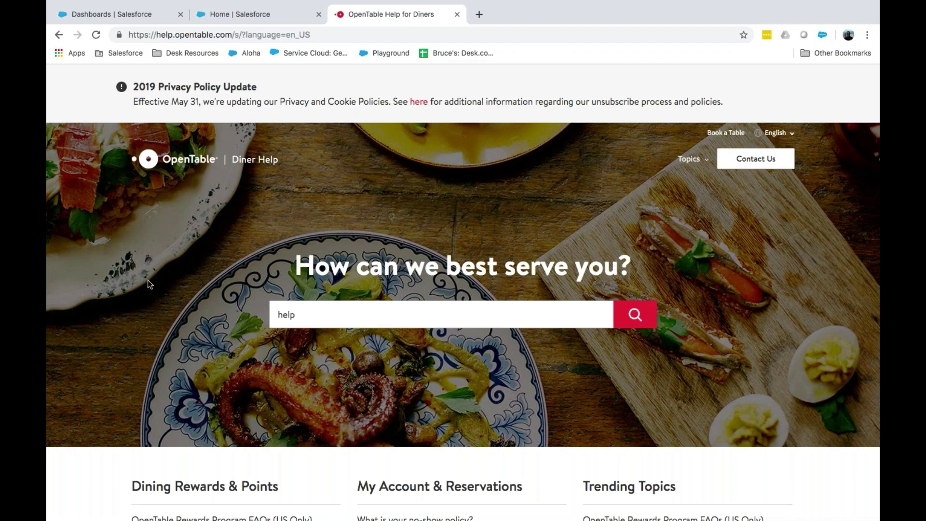
scroll(147, 280, down, 2)
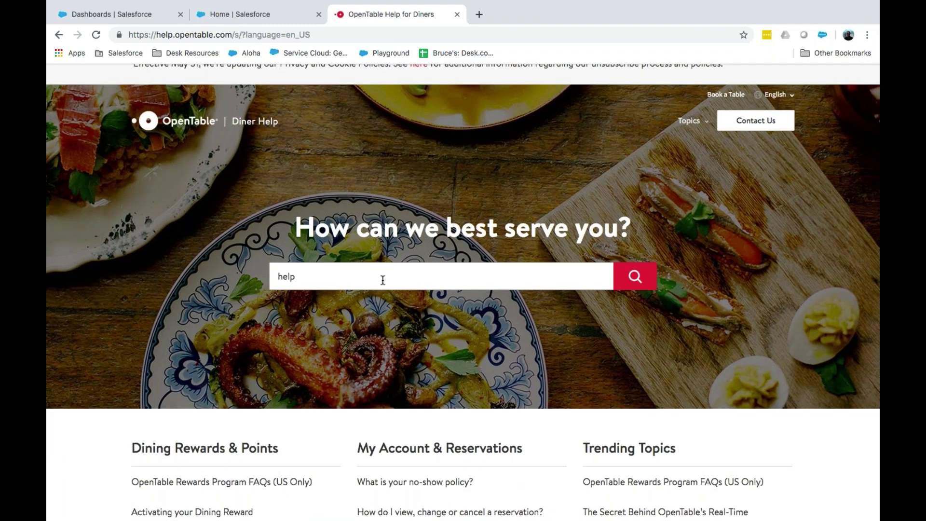
scroll(419, 274, down, 1)
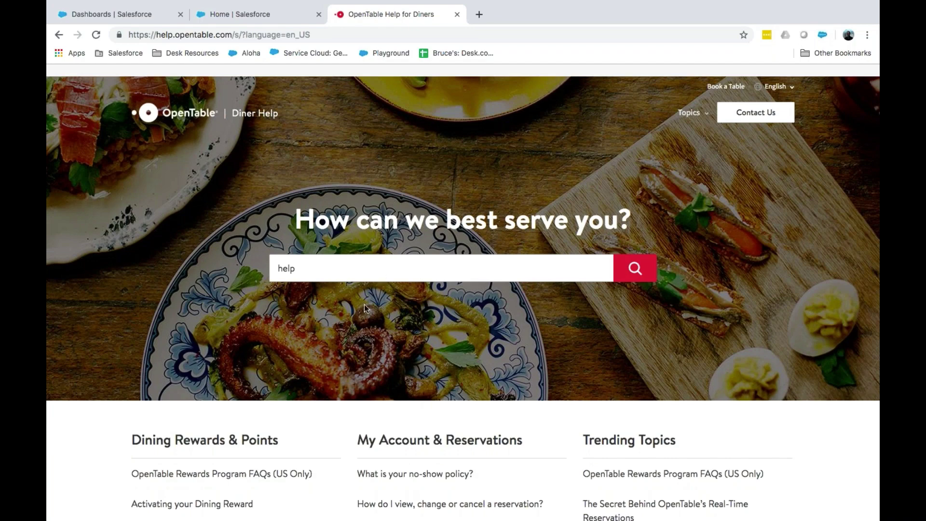
scroll(364, 304, down, 2)
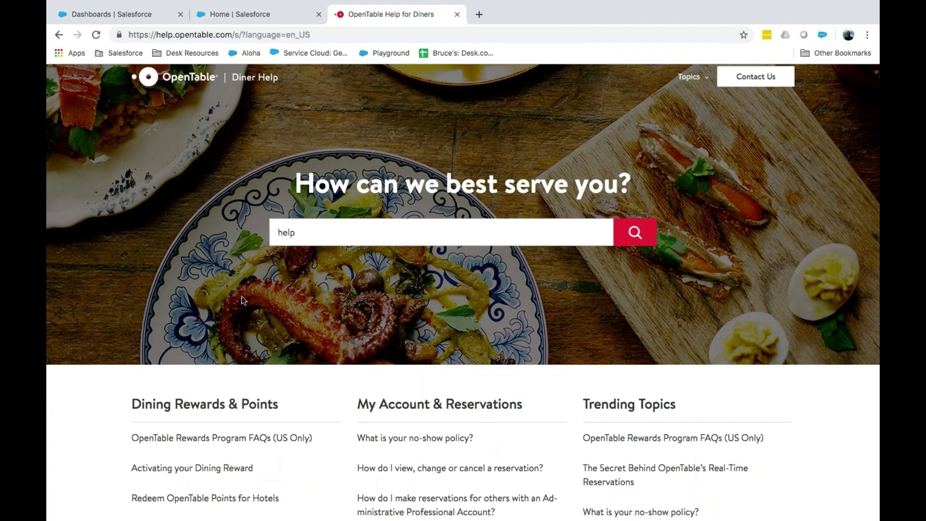
scroll(242, 299, down, 2)
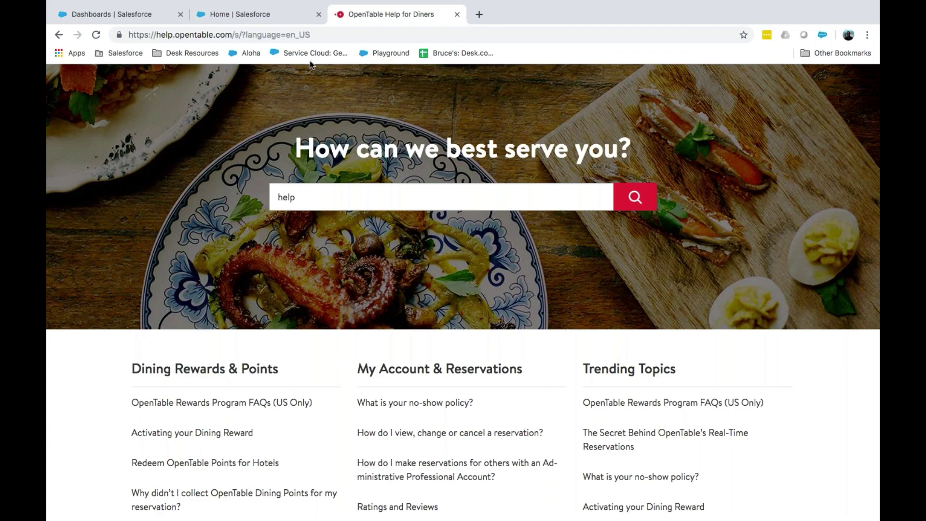
click(292, 16)
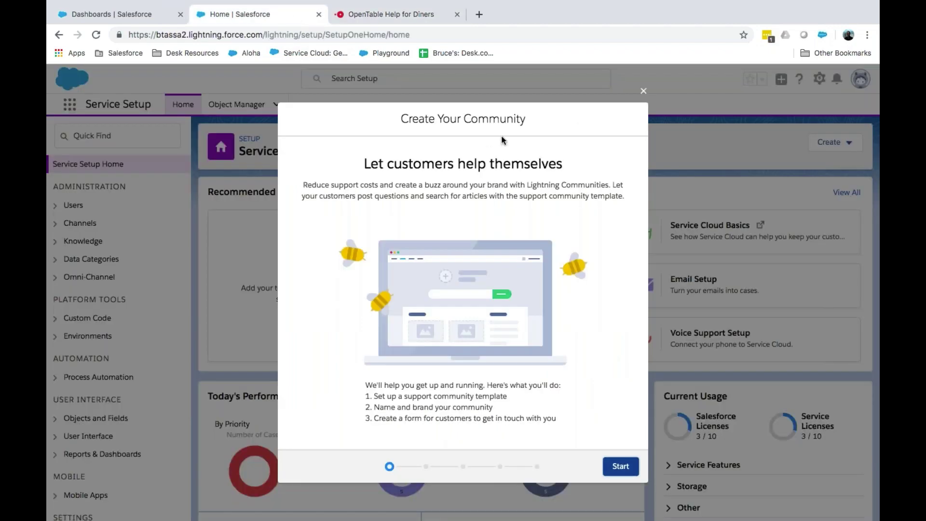
- Close the Create Your Community wizard and switch to the Service Console Dashboards tab
click(643, 91)
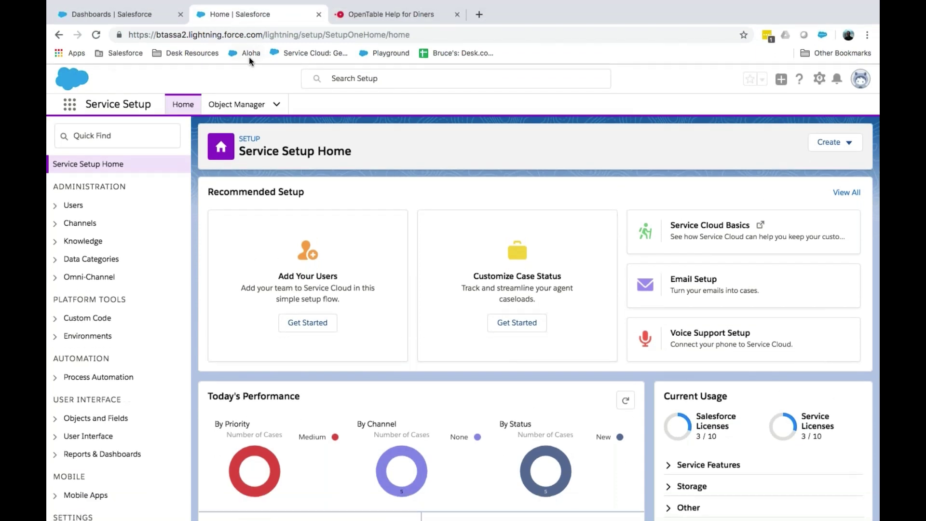
click(111, 39)
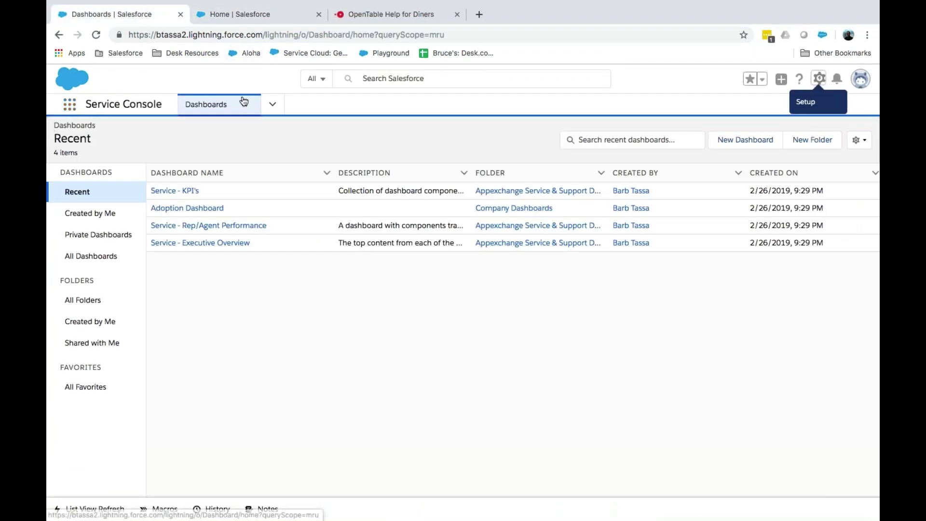
- Go to Cases and show the All Cases list view sorted by Case Number
click(272, 104)
click(240, 131)
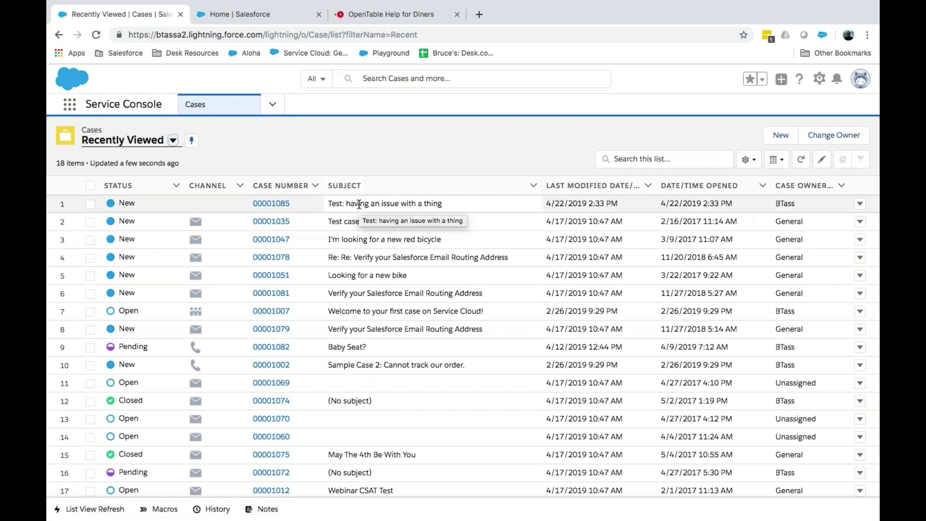
click(289, 187)
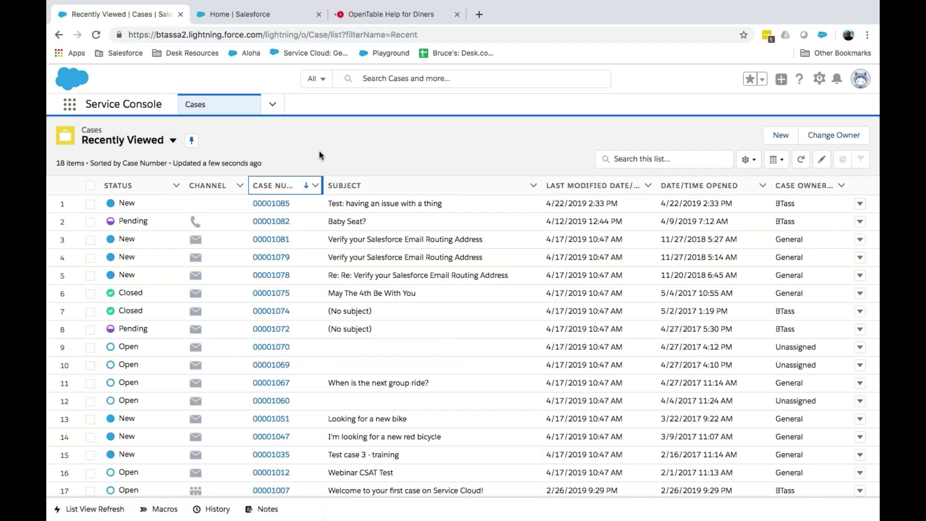
click(173, 141)
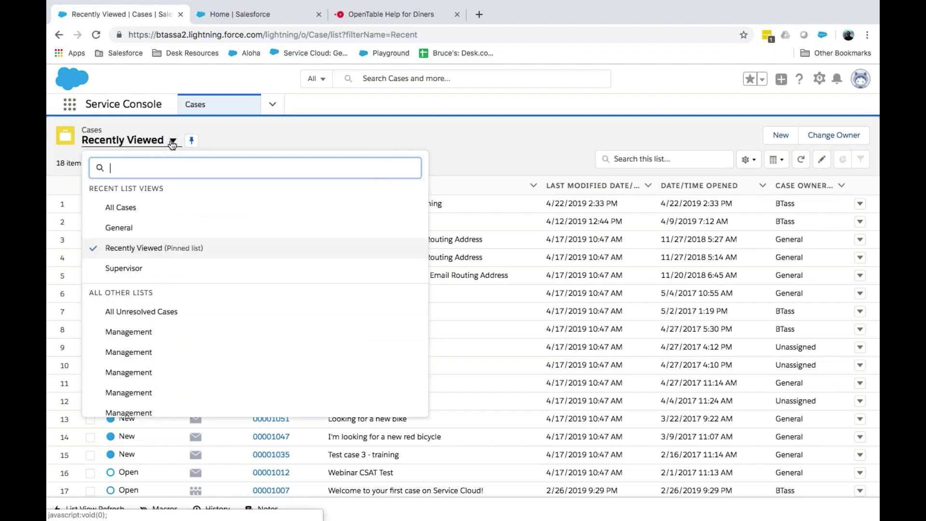
click(140, 207)
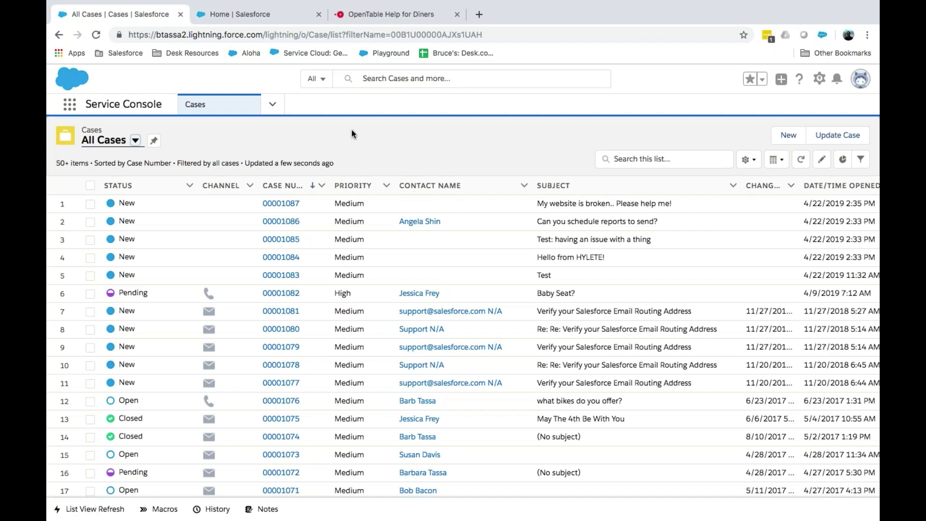
- Open case 00001087 and start a reply email 'RE: My website is broken.. Please help me!'
click(285, 203)
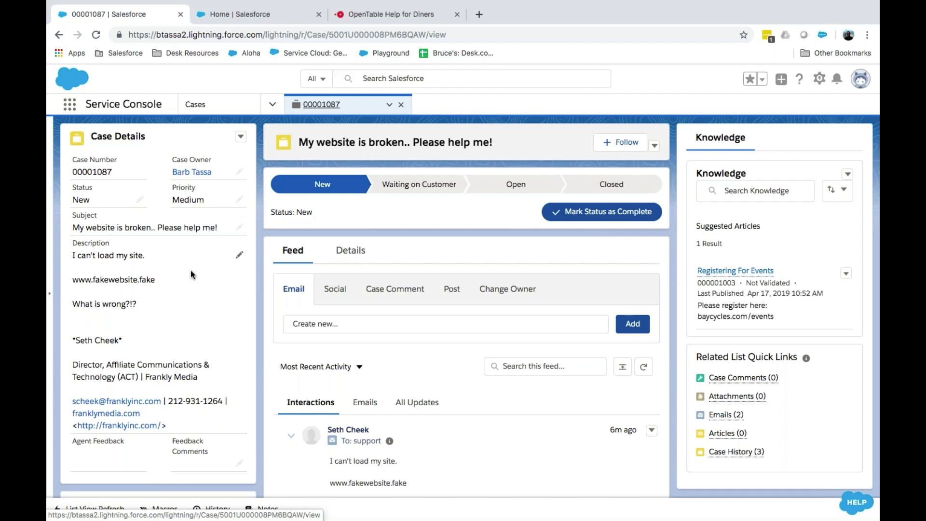
scroll(269, 378, down, 1)
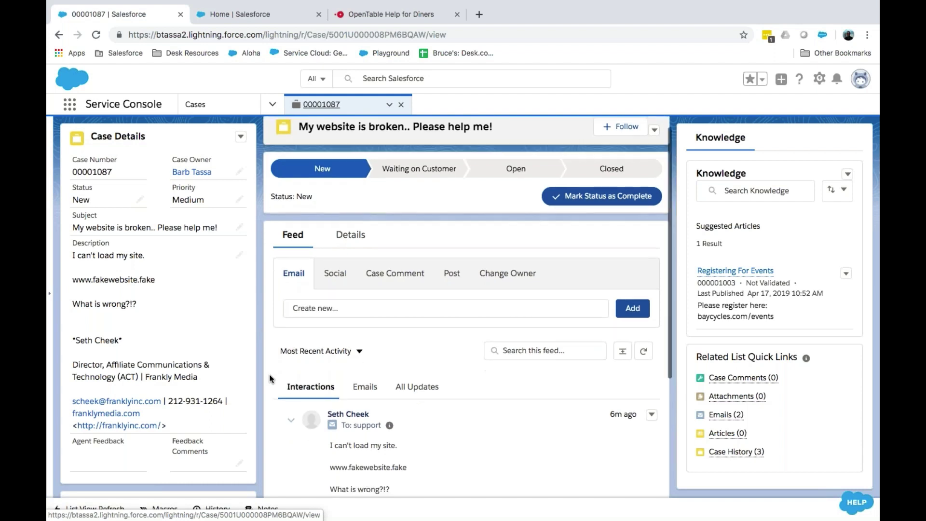
scroll(269, 374, down, 3)
click(335, 260)
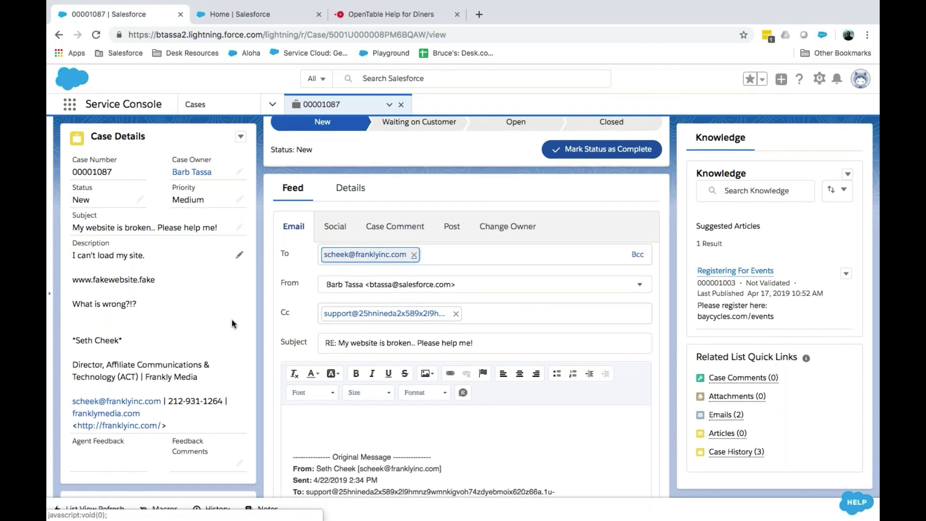
- Send a reply greeting the customer by first name with 'Nice to see you again.'
scroll(232, 319, down, 1)
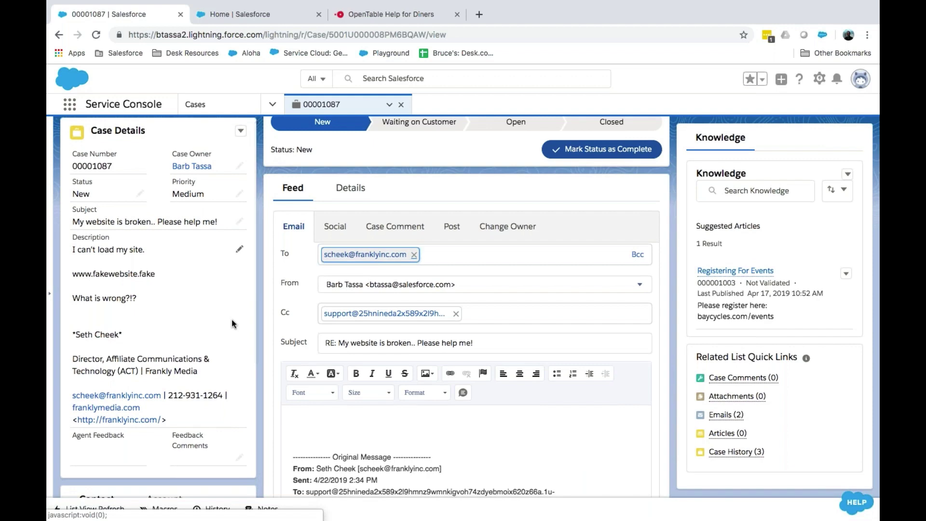
click(305, 415)
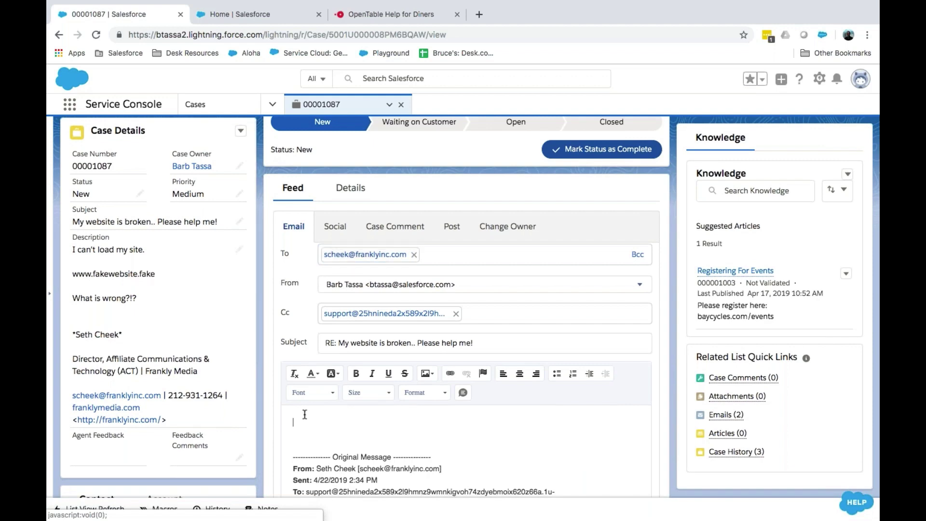
text(Hi )
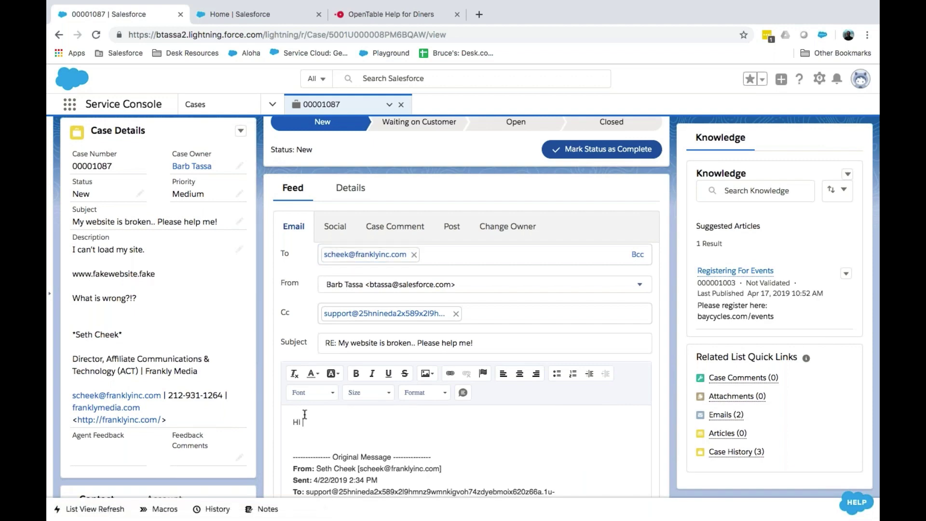
text(Seth! Nice to see you again.)
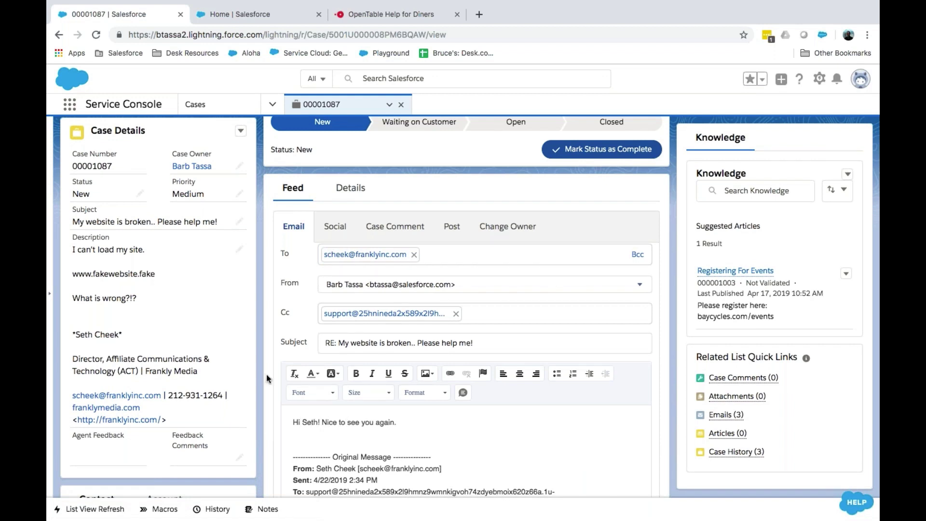
scroll(266, 376, down, 1)
scroll(266, 374, down, 5)
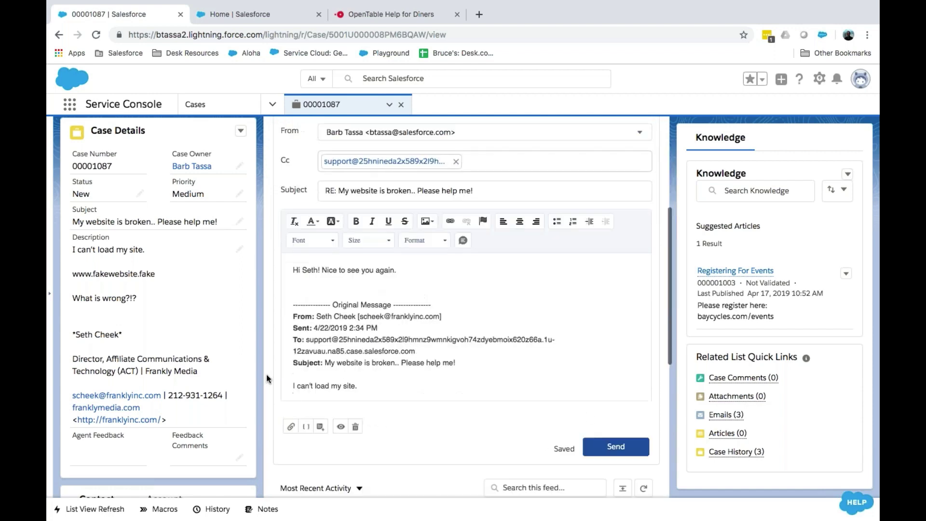
click(616, 446)
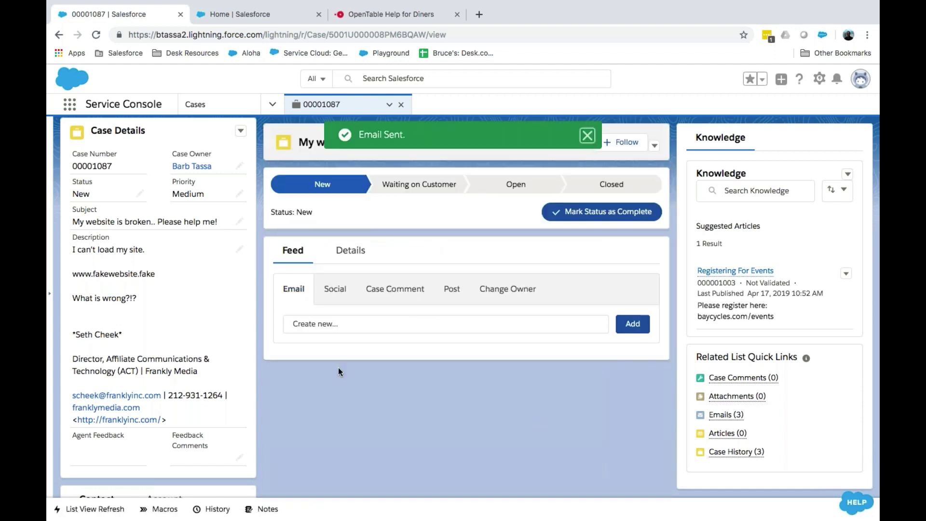
- Review the case feed and filter it to show only emails
scroll(254, 383, down, 2)
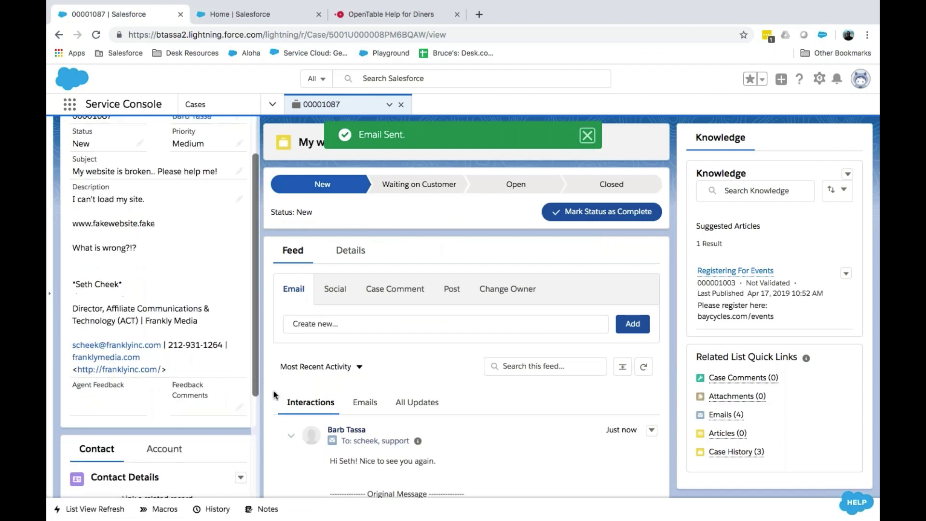
scroll(278, 420, down, 5)
scroll(278, 422, down, 2)
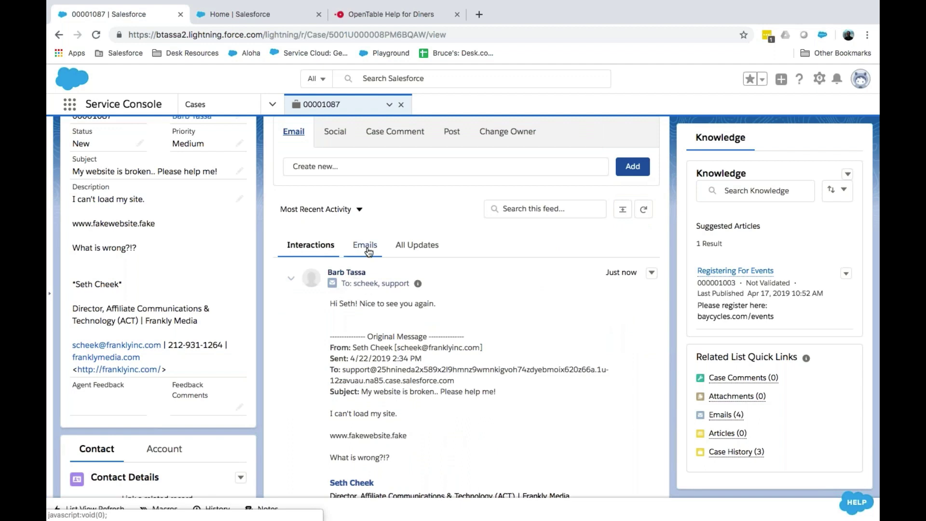
scroll(367, 250, up, 1)
scroll(368, 251, up, 2)
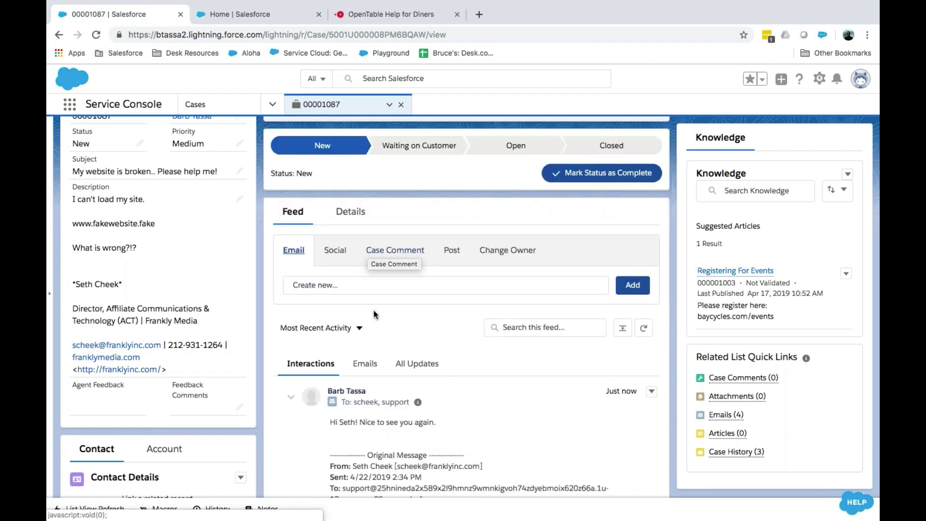
scroll(373, 311, down, 1)
scroll(374, 314, down, 1)
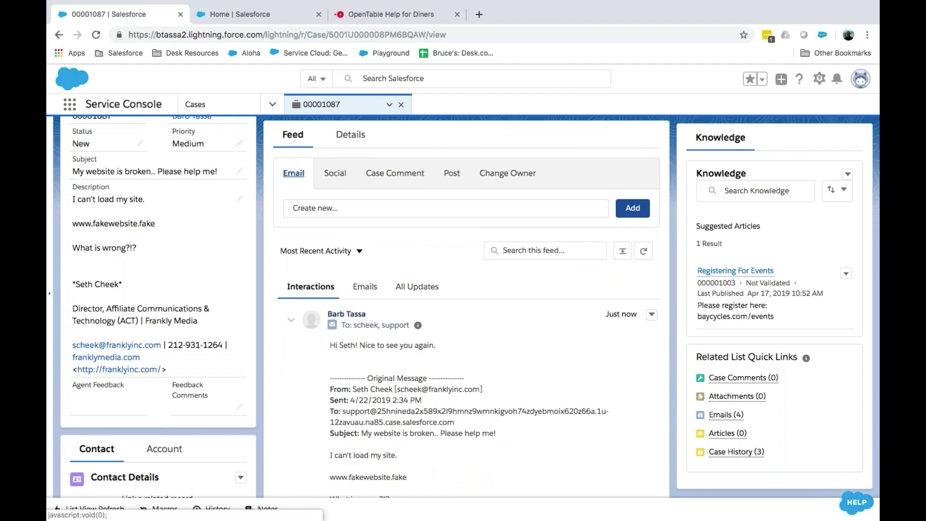
click(365, 288)
scroll(294, 408, down, 5)
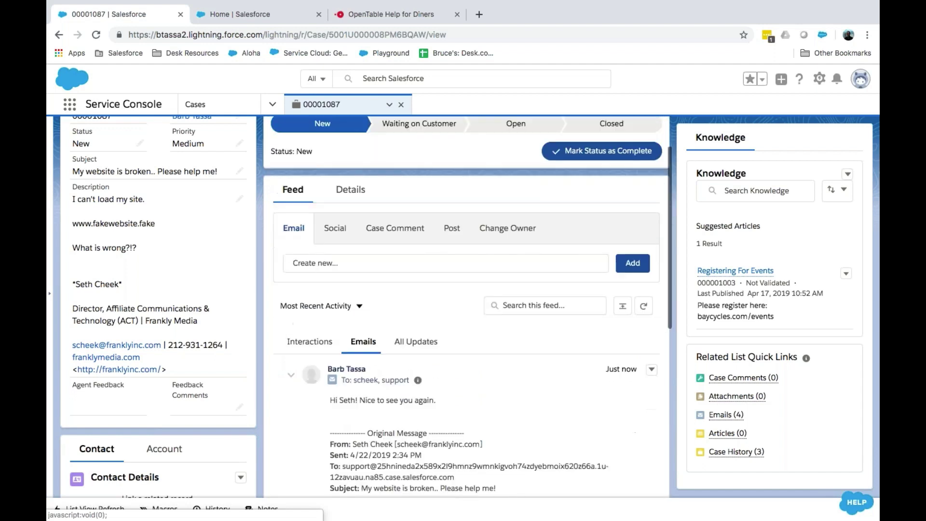
scroll(466, 306, down, 4)
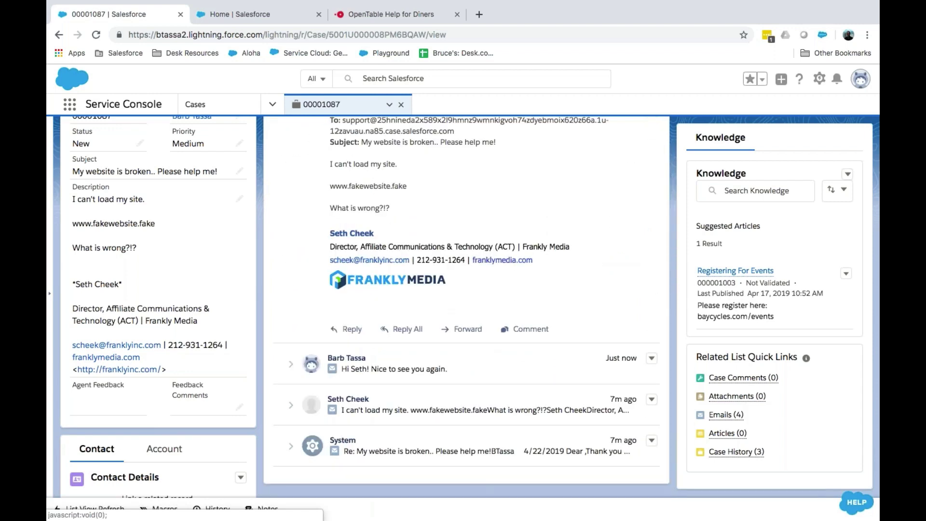
scroll(467, 307, up, 7)
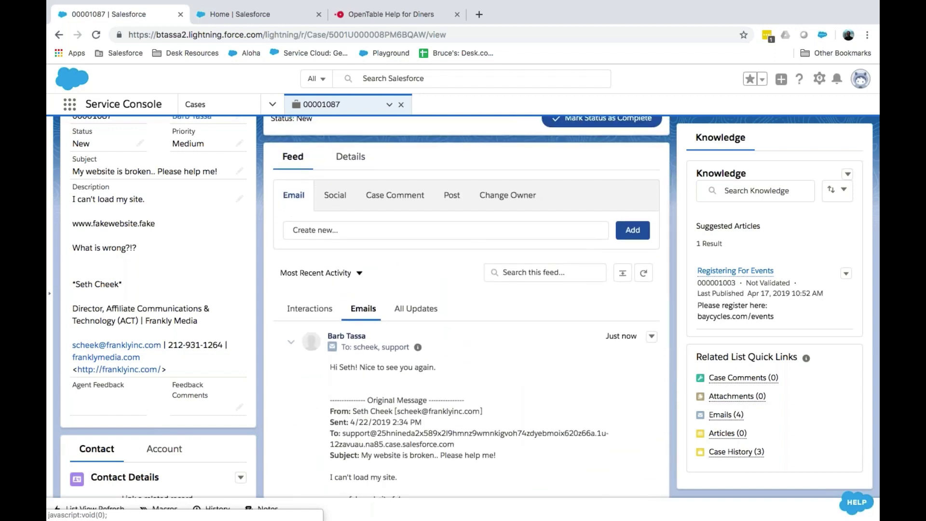
- Switch the feed back to All Updates and expand the agent's sent reply email
click(416, 309)
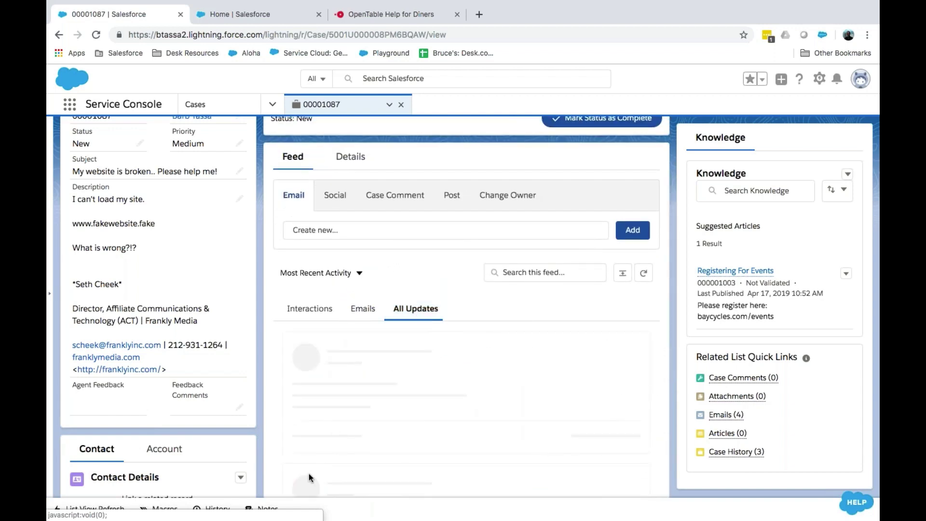
scroll(309, 478, down, 4)
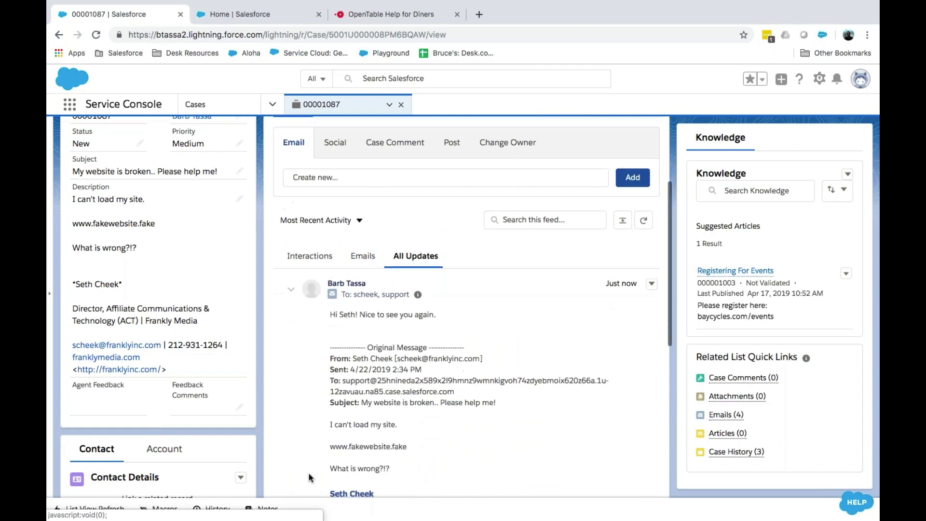
scroll(308, 475, down, 5)
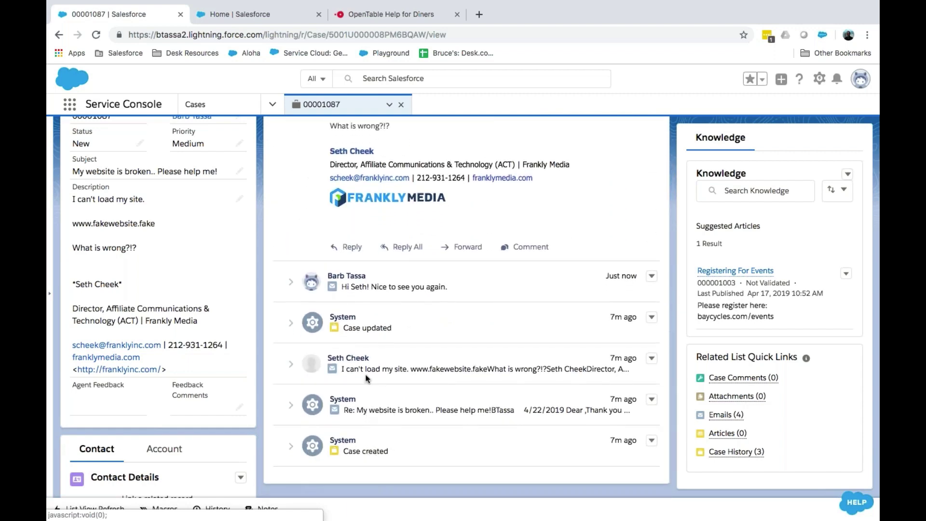
click(367, 287)
scroll(368, 288, up, 4)
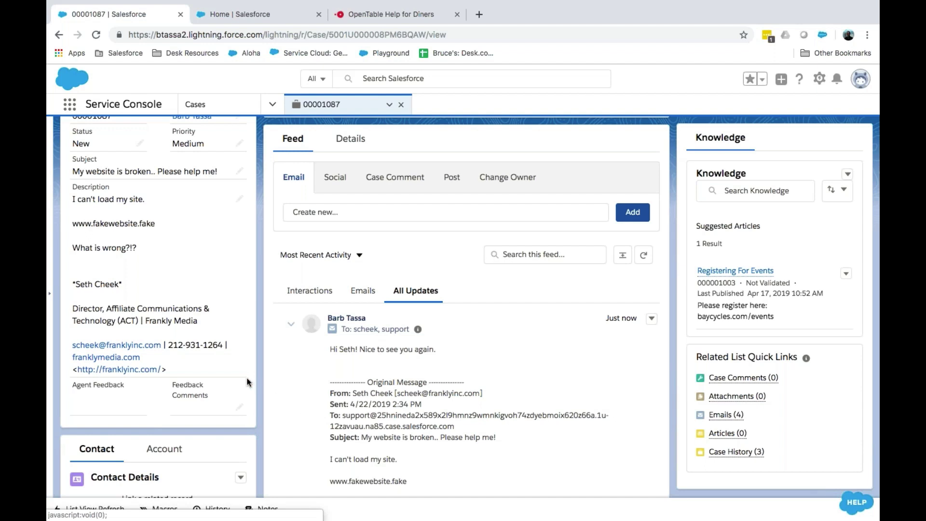
scroll(247, 377, up, 2)
scroll(247, 377, up, 1)
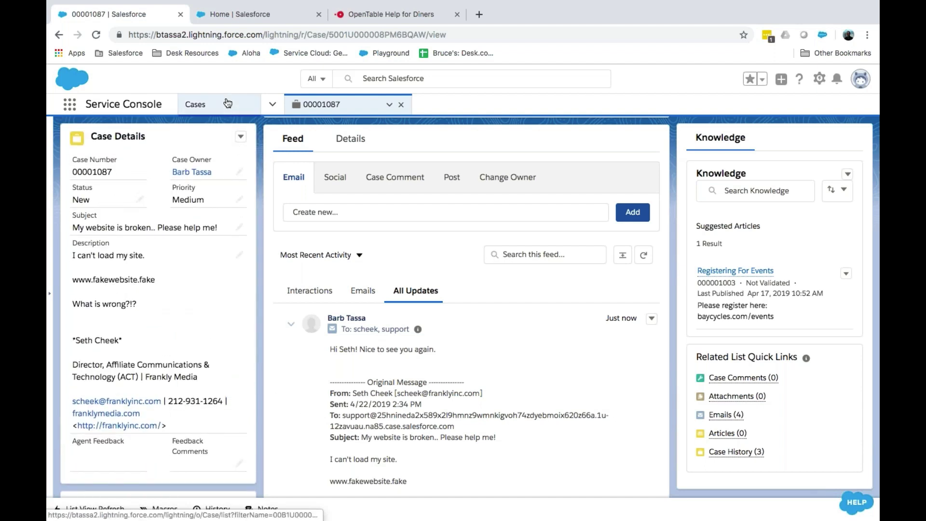
- Return to the All Cases list and close the 00001087 case tab
click(201, 106)
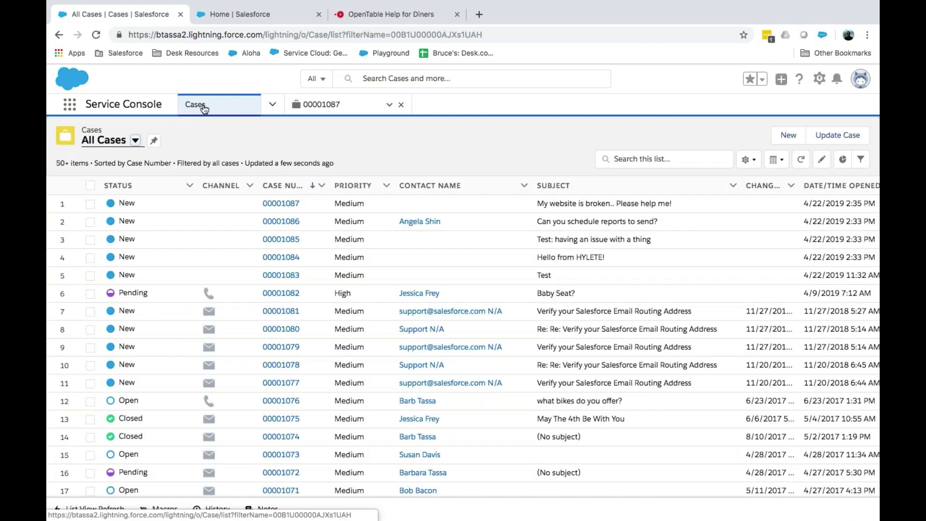
click(400, 105)
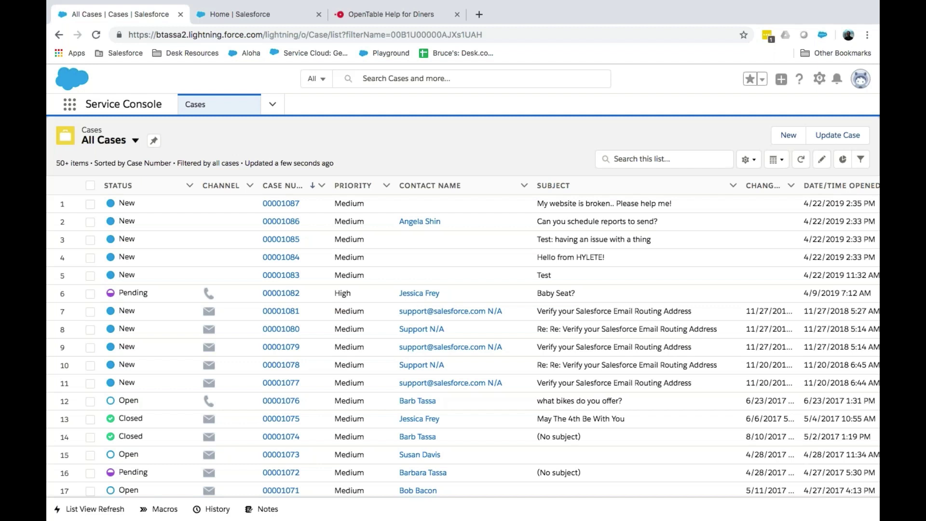
- Open Service Setup in a new tab and filter Quick Find by 'process' instead of 'rules'
click(819, 80)
click(781, 116)
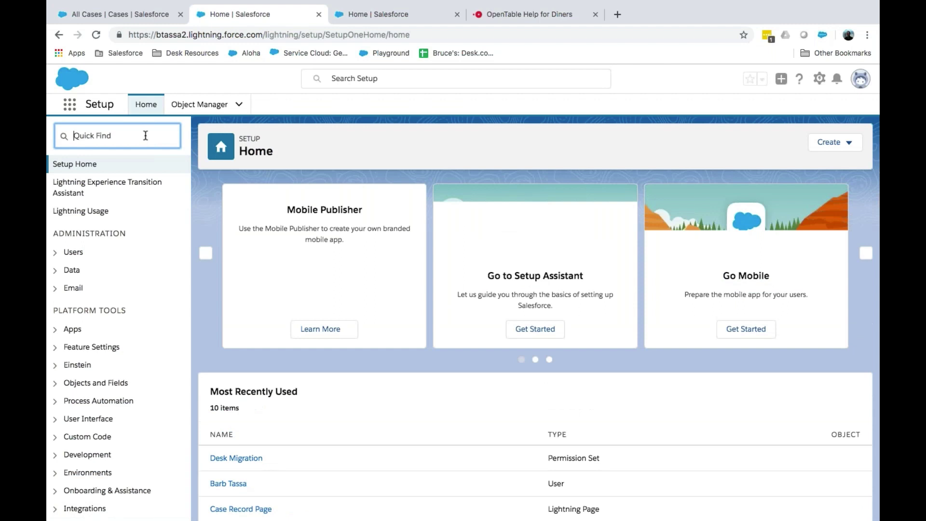
click(145, 135)
text(rule)
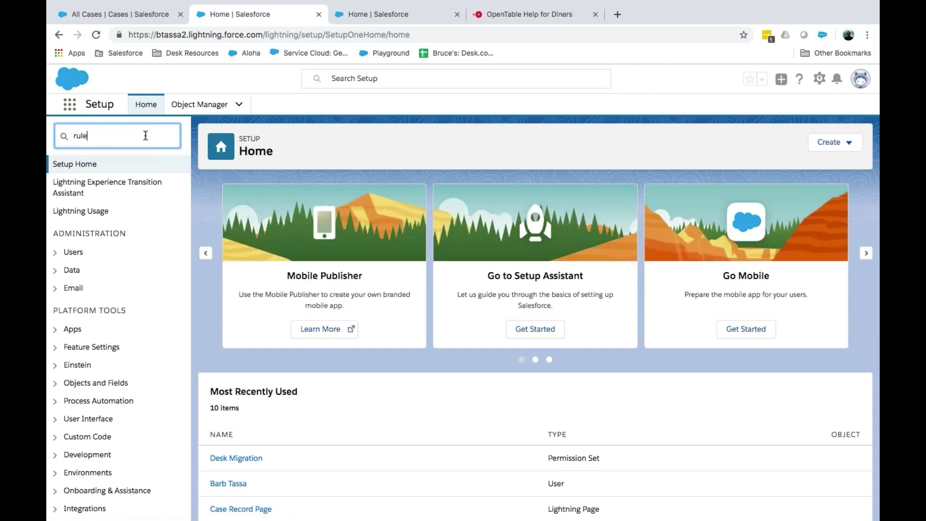
text(s)
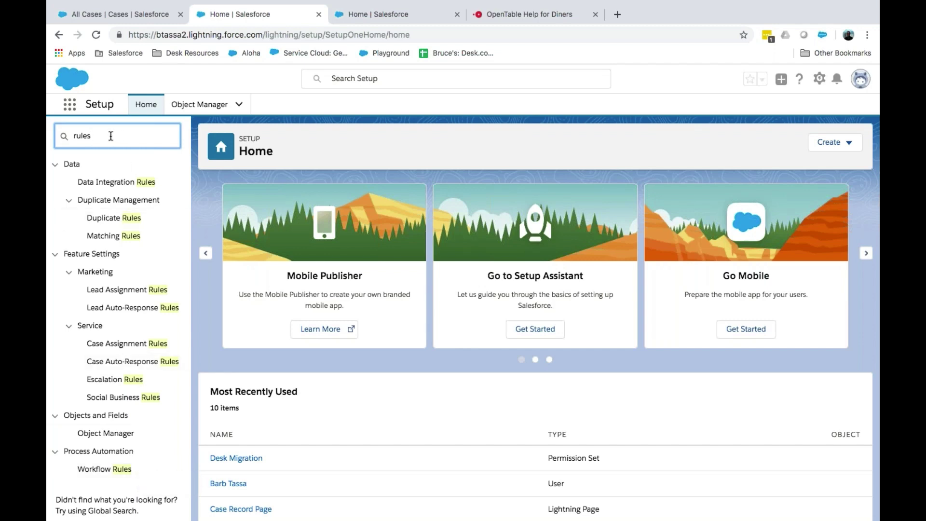
drag(111, 136, 68, 137)
text(process)
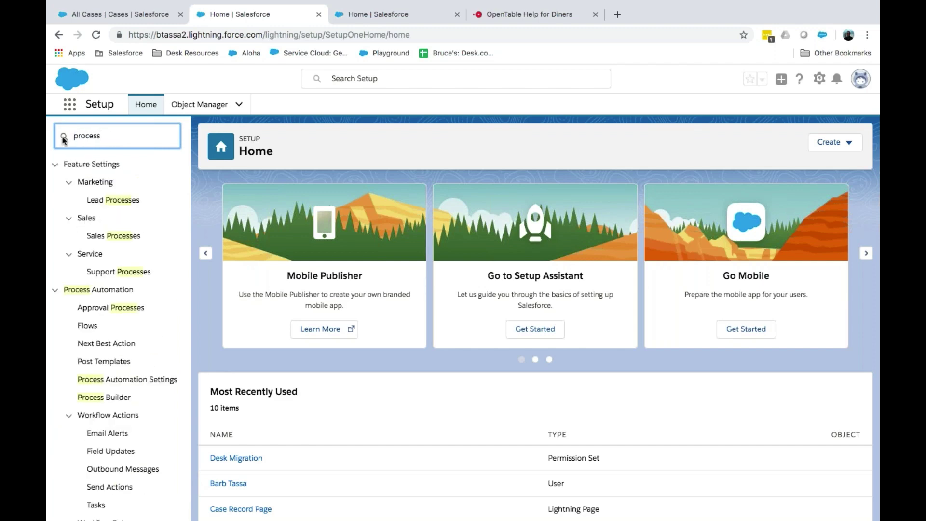
- Open the 'Create Contact for Email-to-case' process from Process Builder's My Processes
click(98, 400)
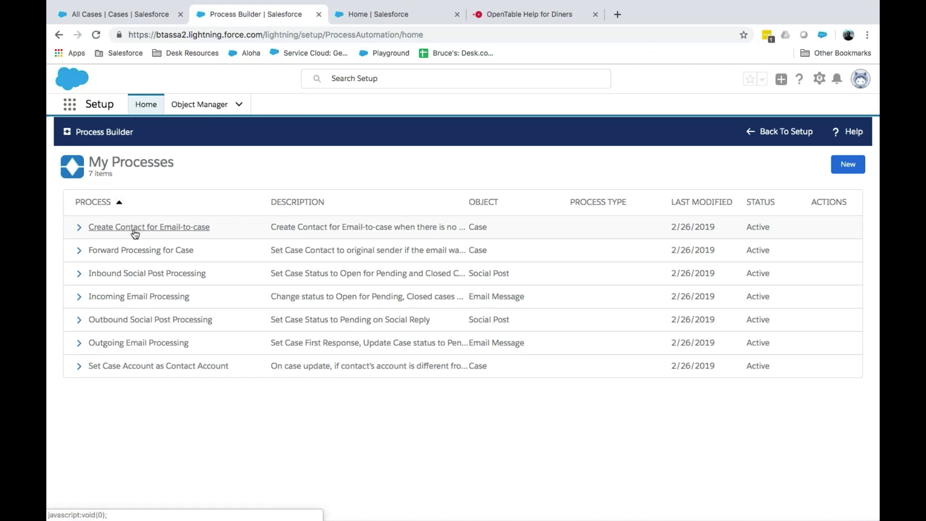
click(136, 227)
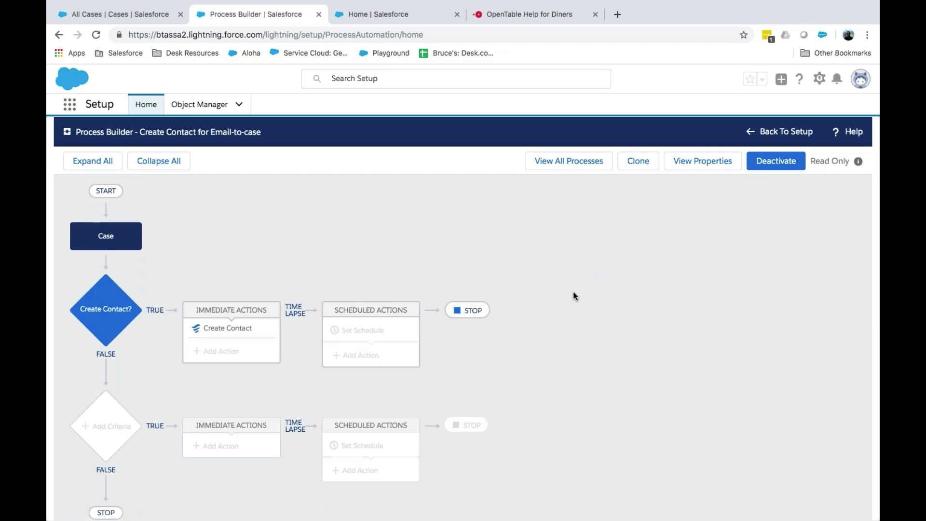
scroll(573, 292, down, 1)
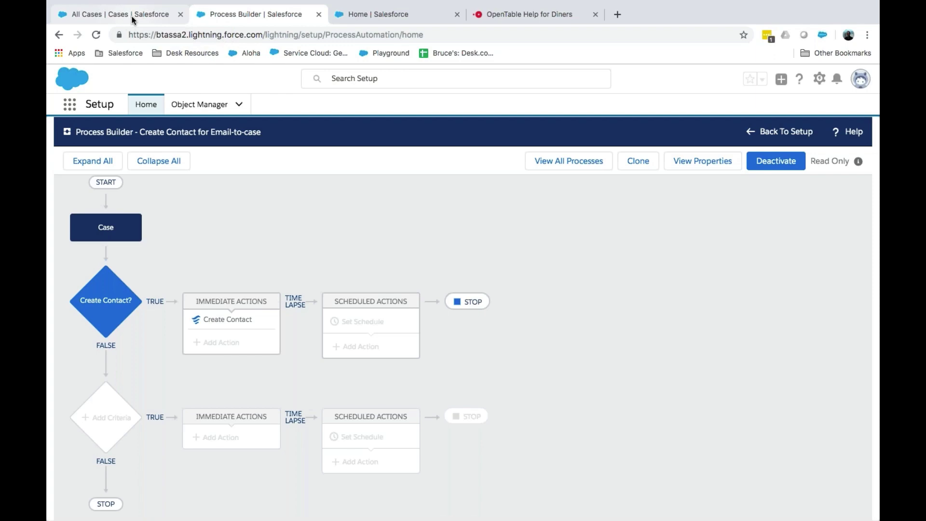
- Close Process Builder, open a fresh Setup Home from the gear menu, then view the OpenTable diner help page
click(320, 16)
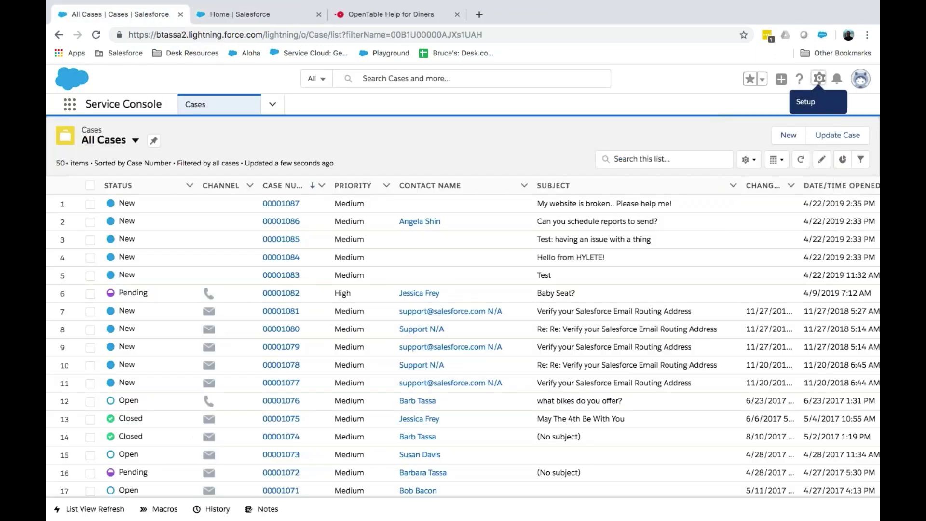
click(819, 78)
click(768, 159)
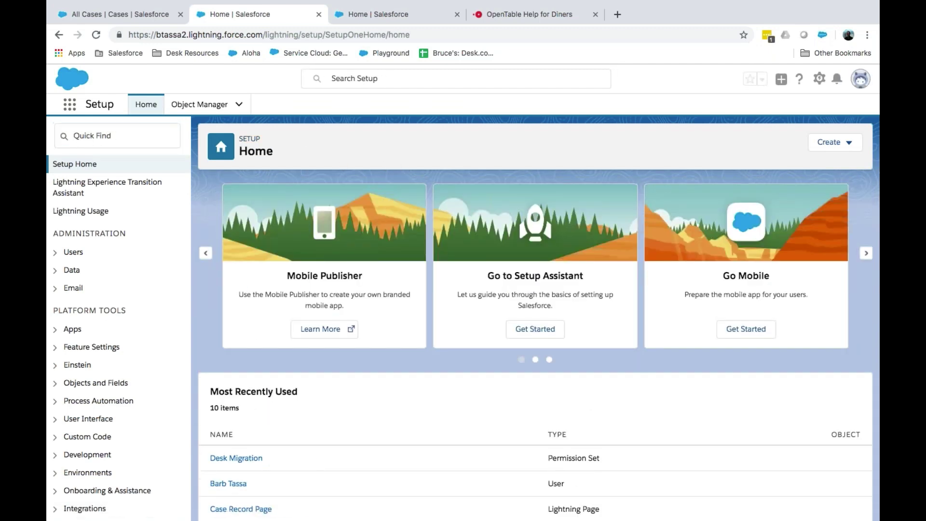
click(508, 19)
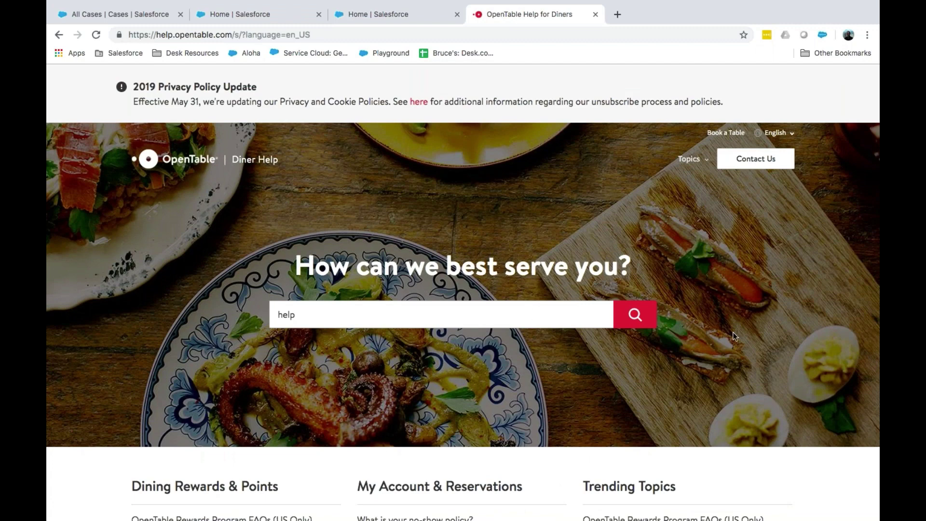
- Browse down and back up through the OpenTable diner help topics, then return to the All Cases Salesforce page
scroll(733, 332, down, 8)
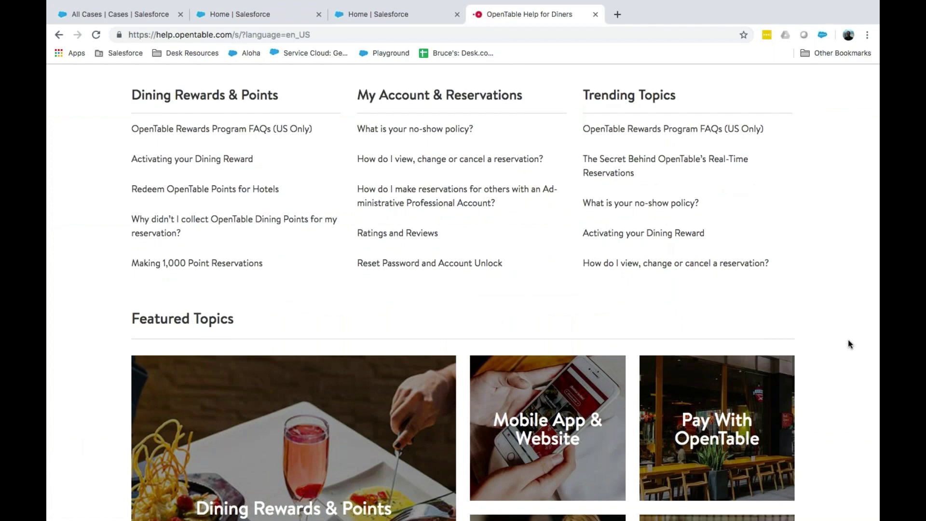
scroll(849, 341, down, 3)
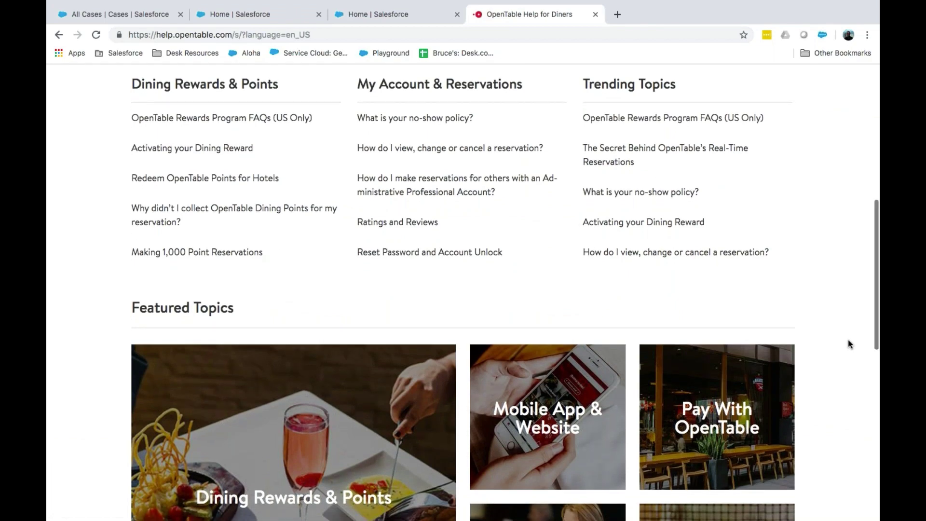
scroll(847, 340, down, 2)
scroll(848, 340, down, 2)
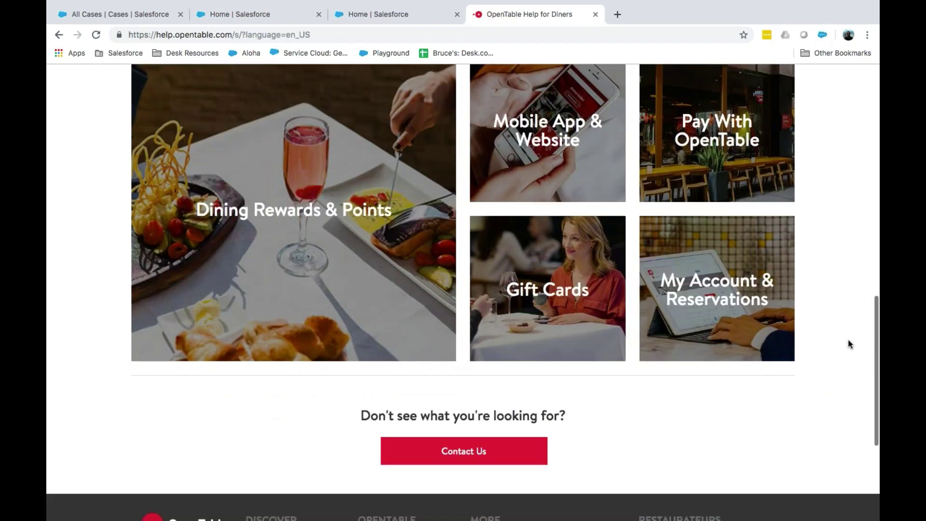
scroll(847, 344, down, 2)
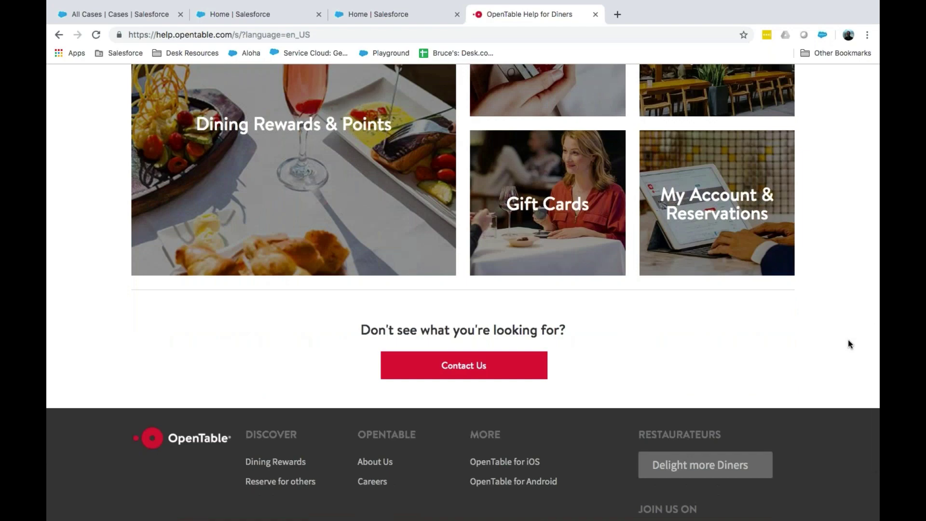
scroll(847, 340, up, 8)
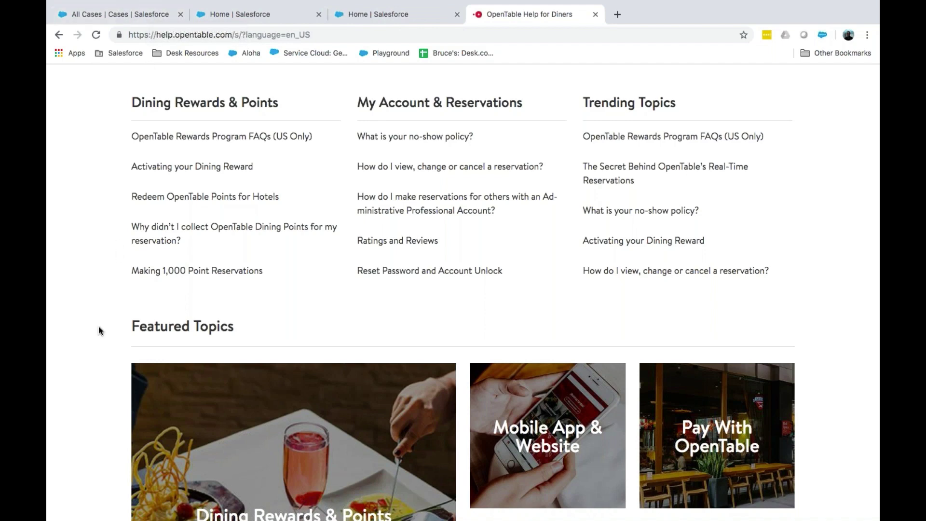
scroll(99, 326, up, 1)
scroll(99, 326, up, 3)
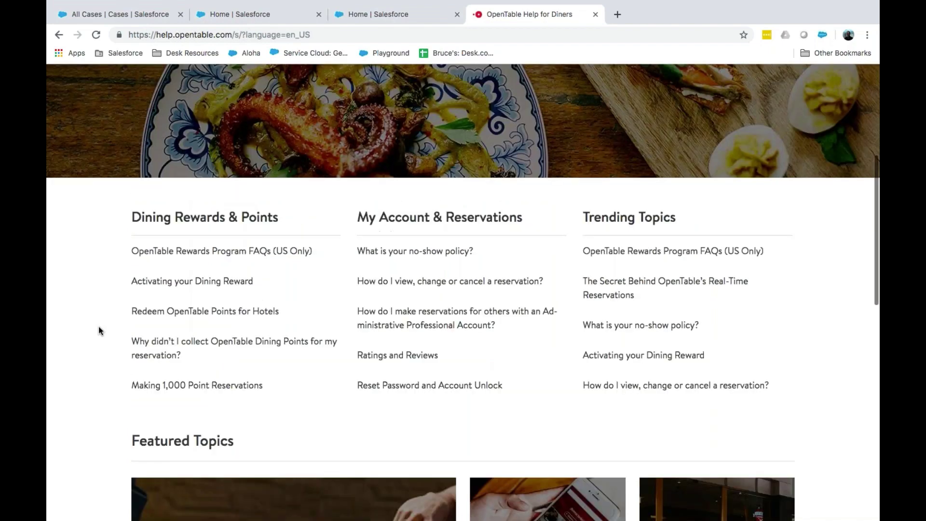
scroll(98, 326, up, 5)
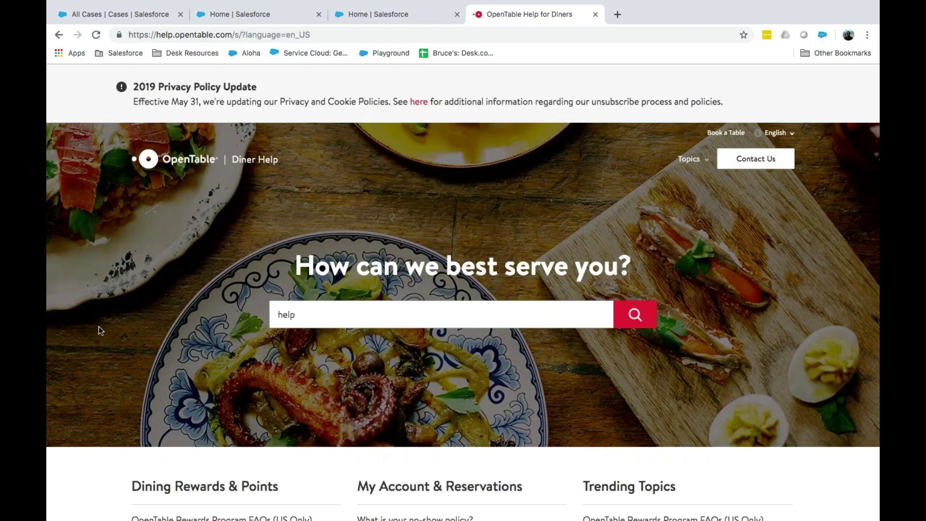
click(97, 14)
- Return to the Salesforce Setup Home page and start a Quick Find search of the setup options
click(277, 18)
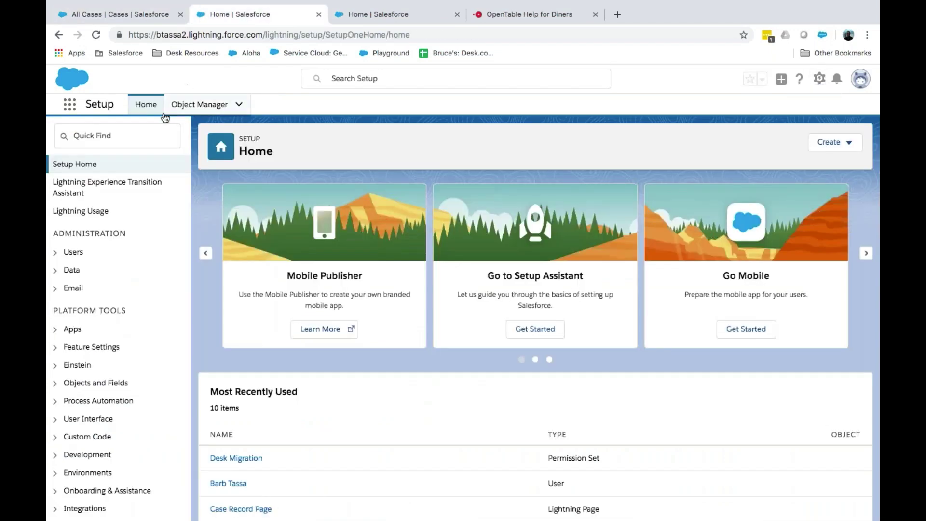
click(143, 135)
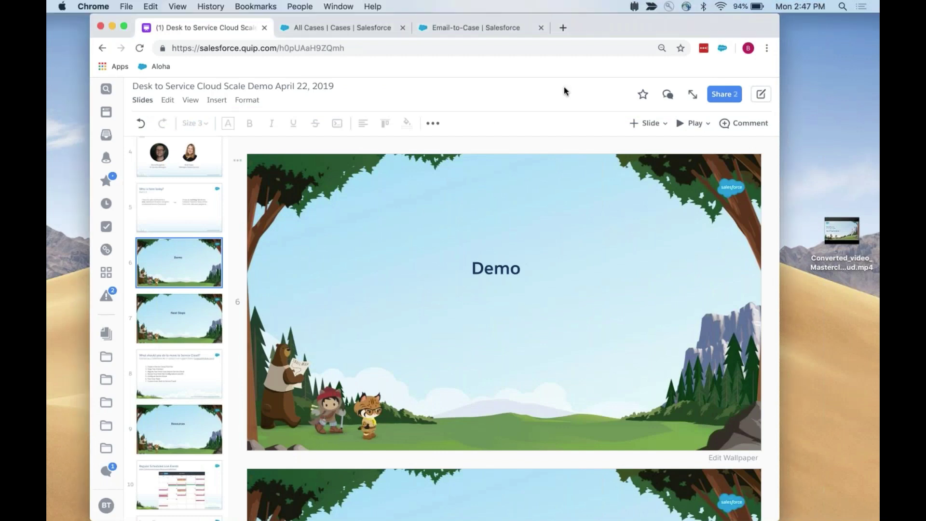
- Present the Quip deck full screen and advance past Next Steps to the Service Cloud migration checklist slide
click(681, 123)
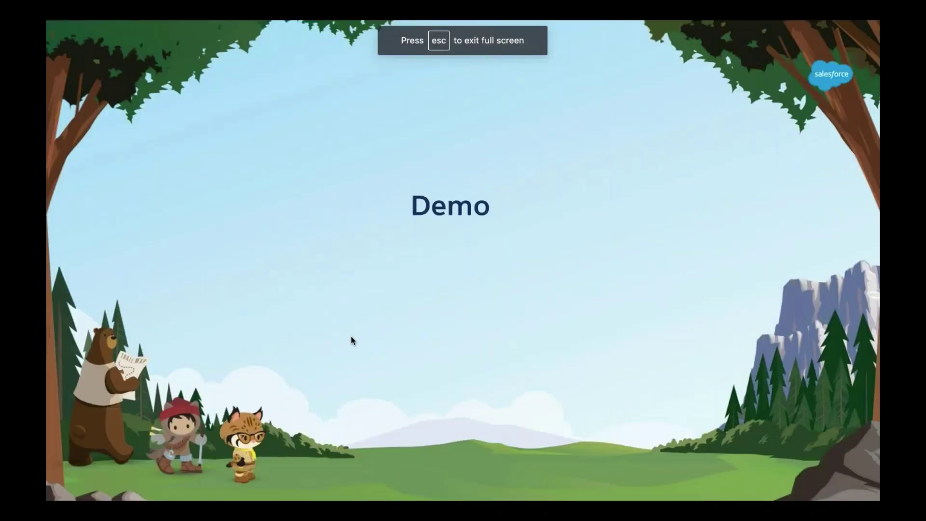
key(Right)
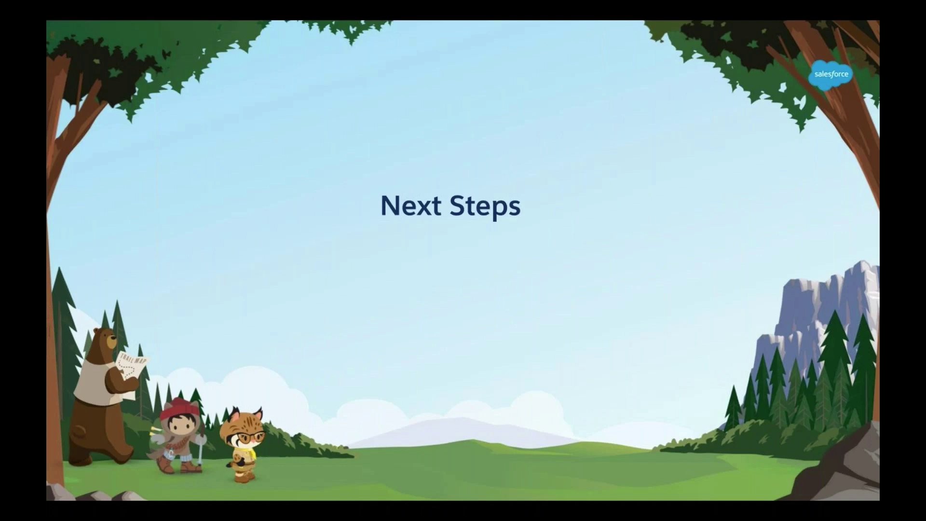
key(Right)
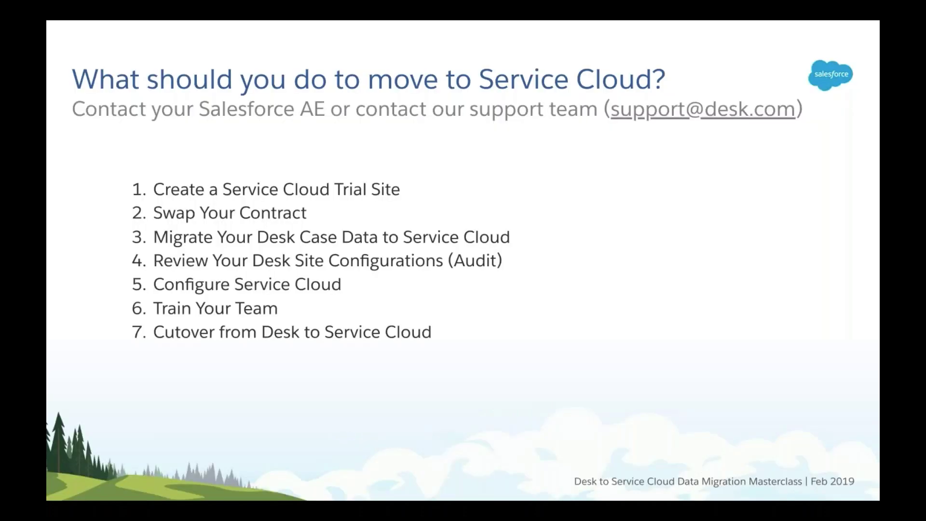